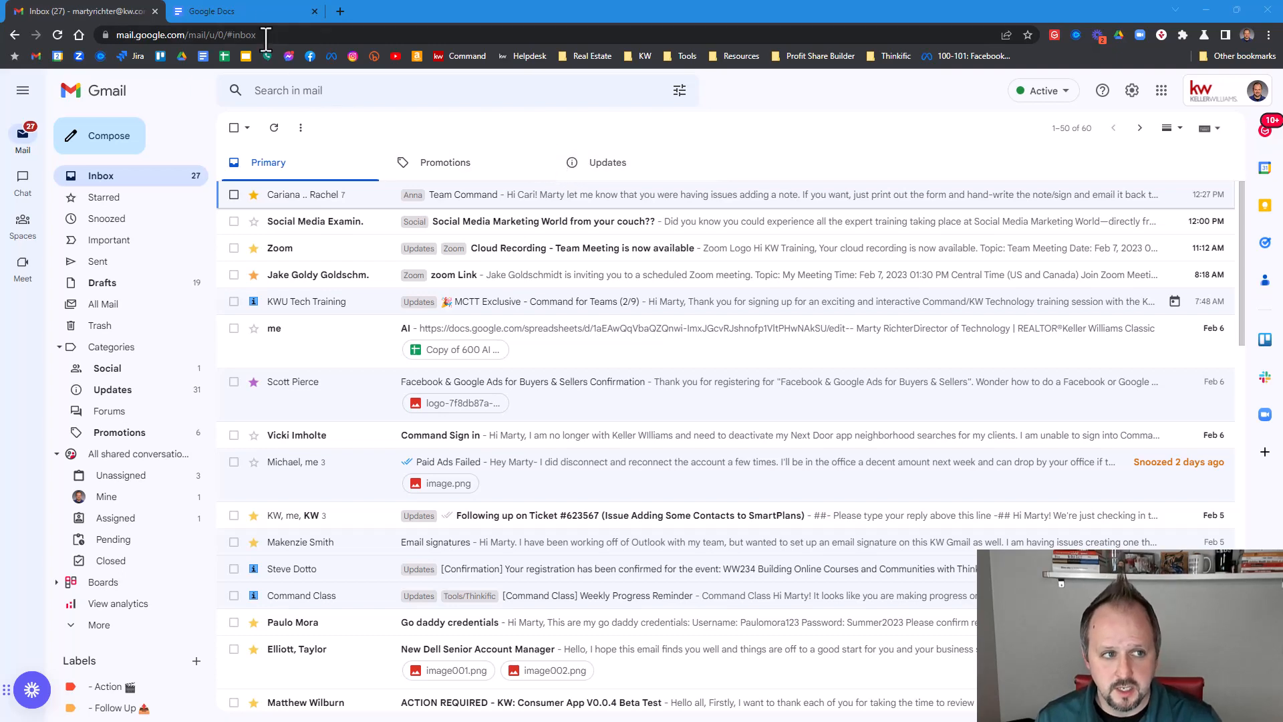
Step: Switch to Google Docs, create a blank document and name it Email Signature
click(259, 8)
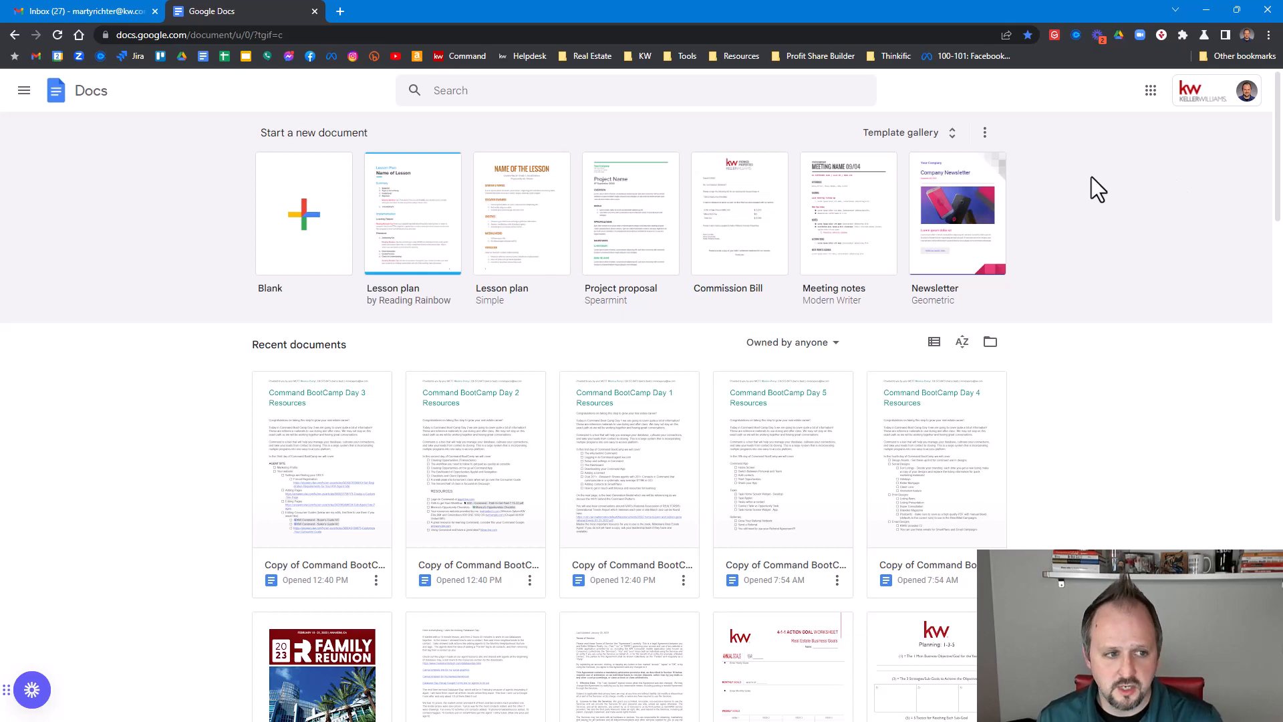
click(303, 206)
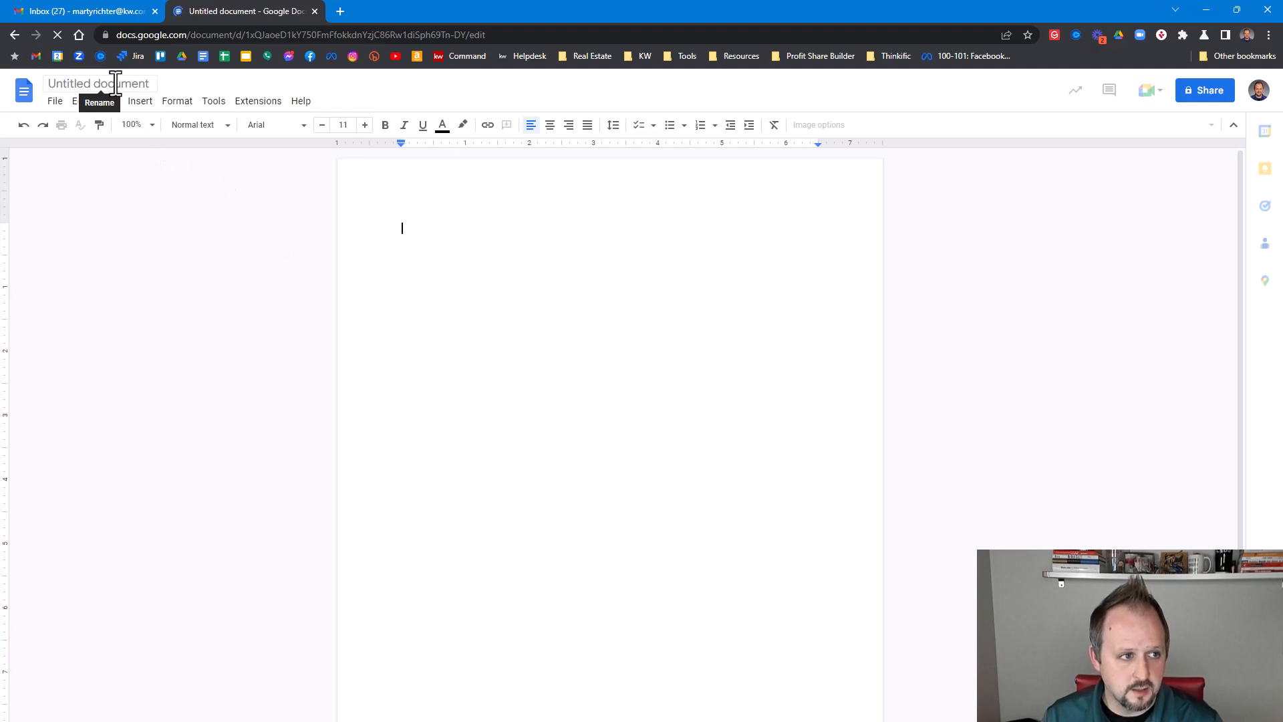
click(115, 83)
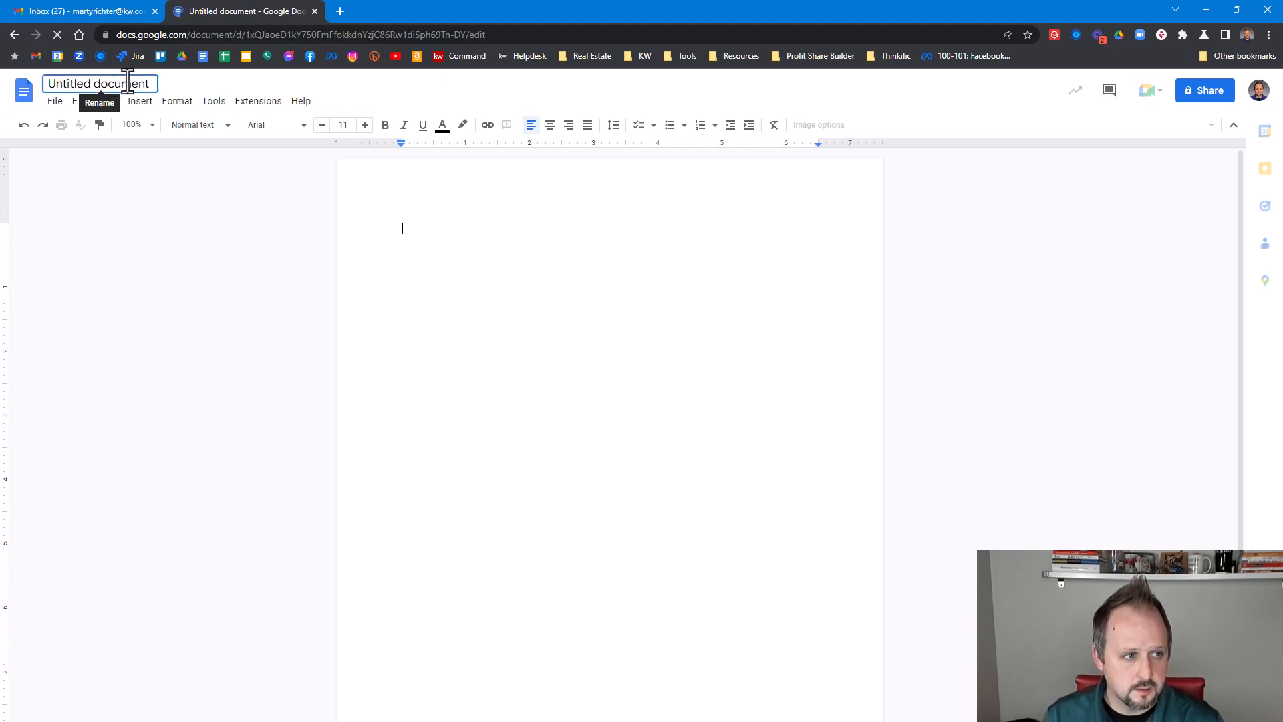
triple_click(127, 83)
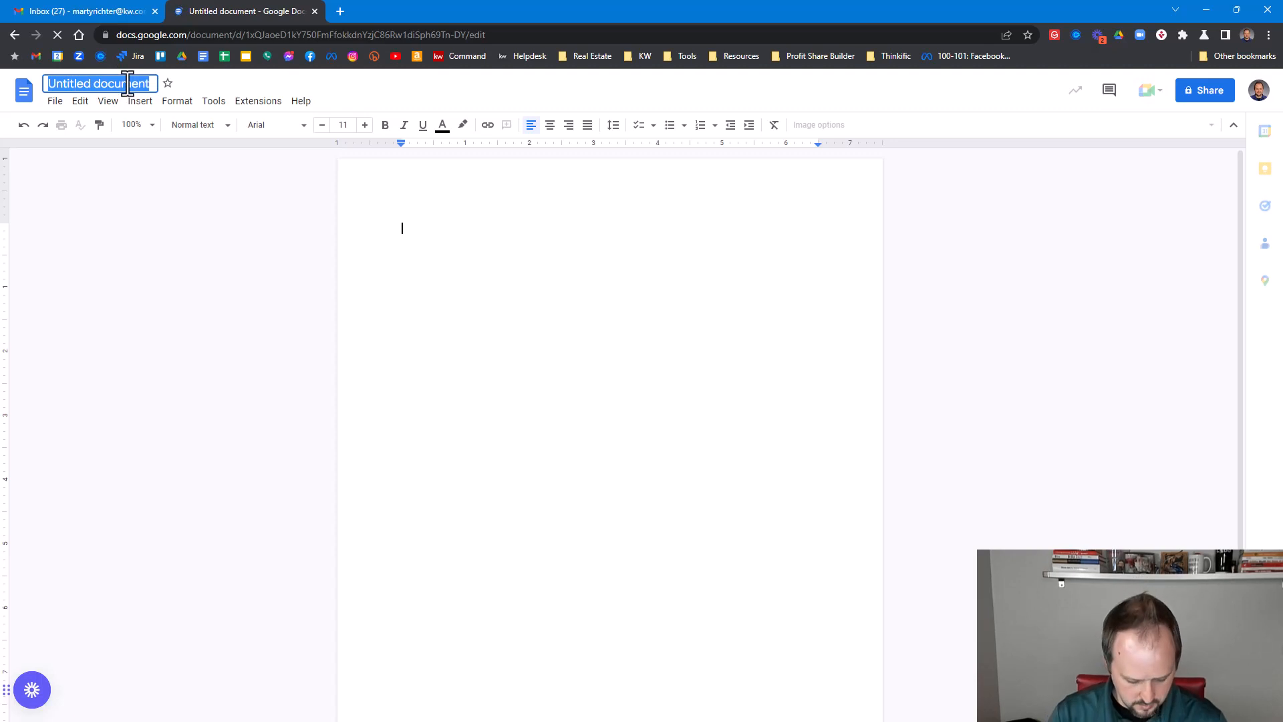
text(Em)
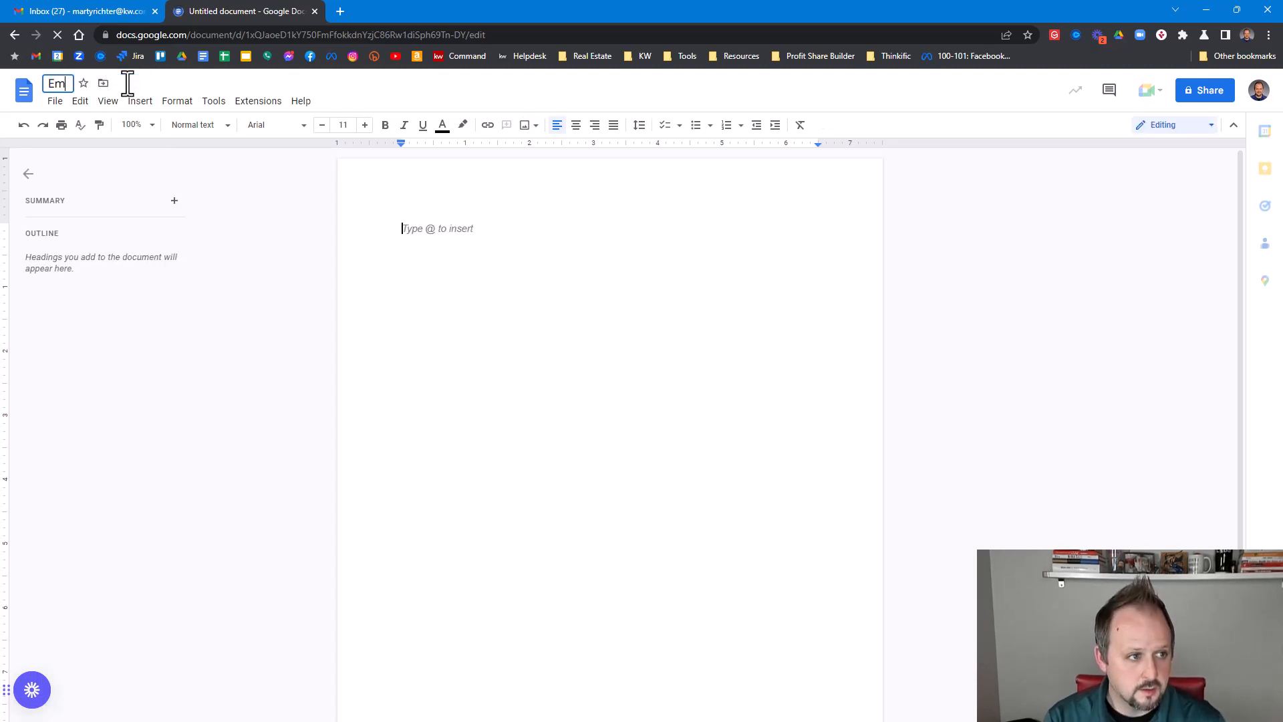
text(ail Signature)
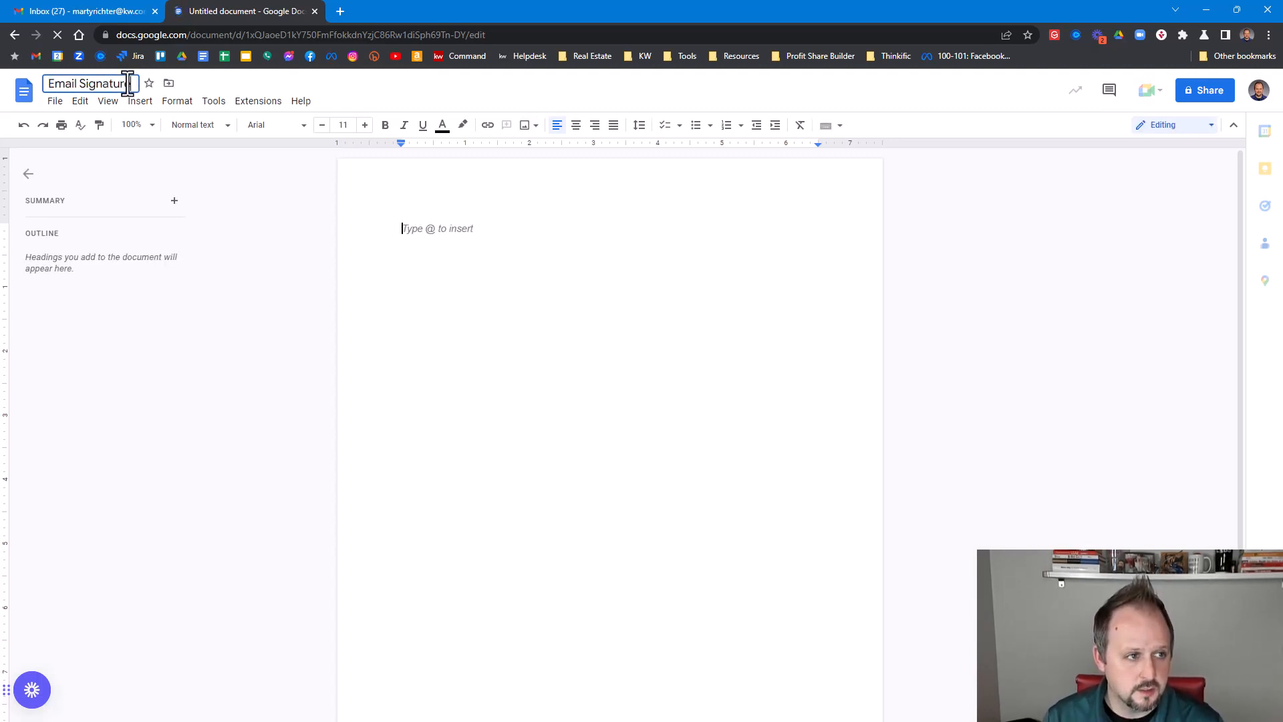
key(Return)
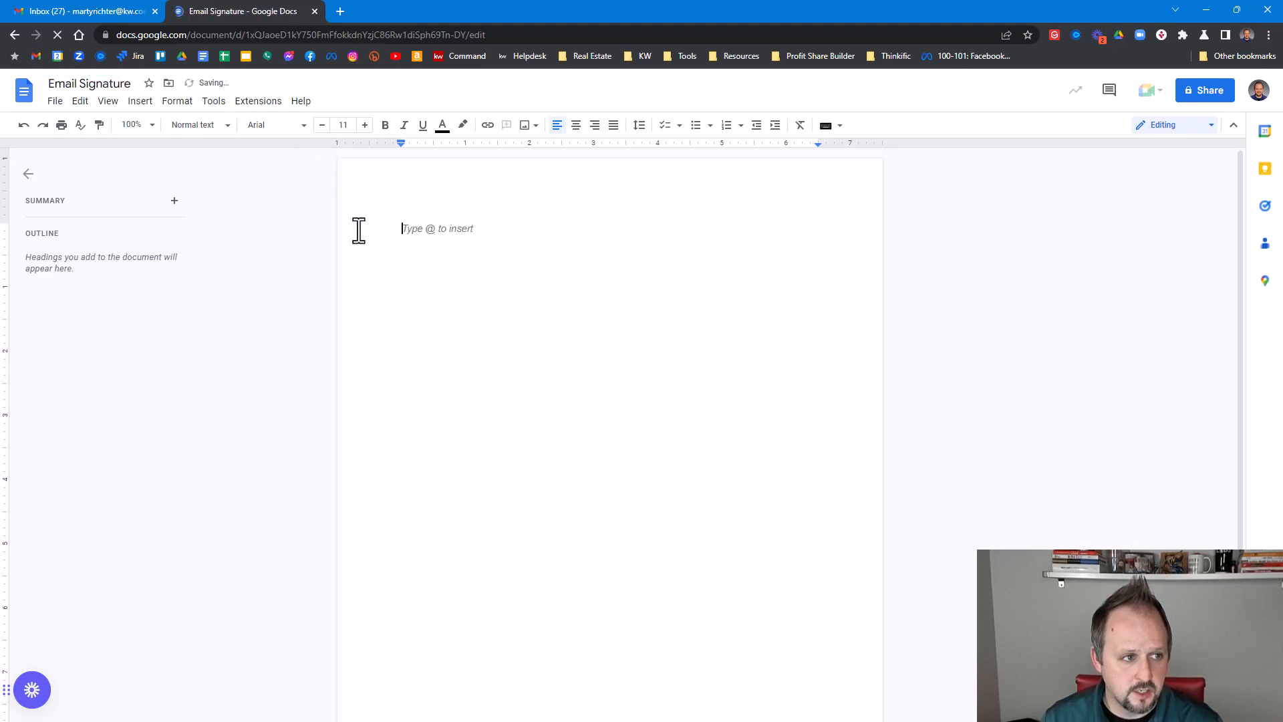
Step: Insert a 2 x 1 table and resize it to a row about 1.6 inches tall with a first column about 1.75 inches wide
click(139, 101)
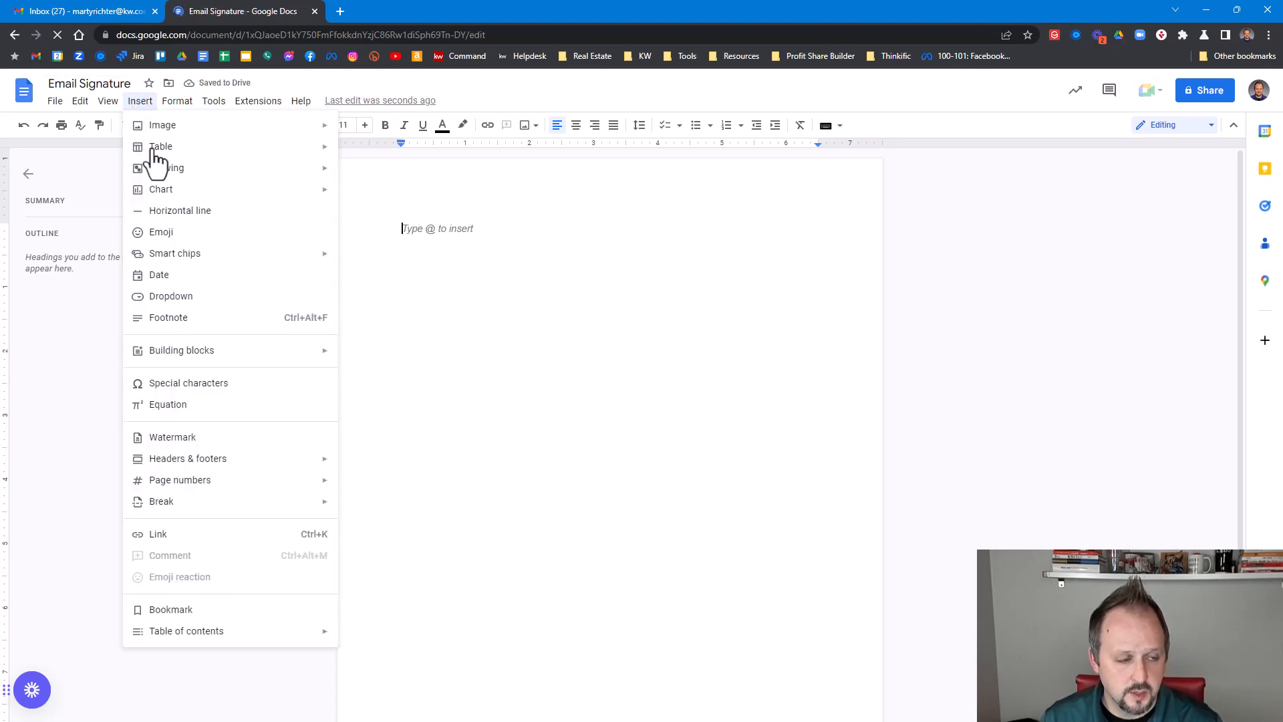
mouse_move(161, 160)
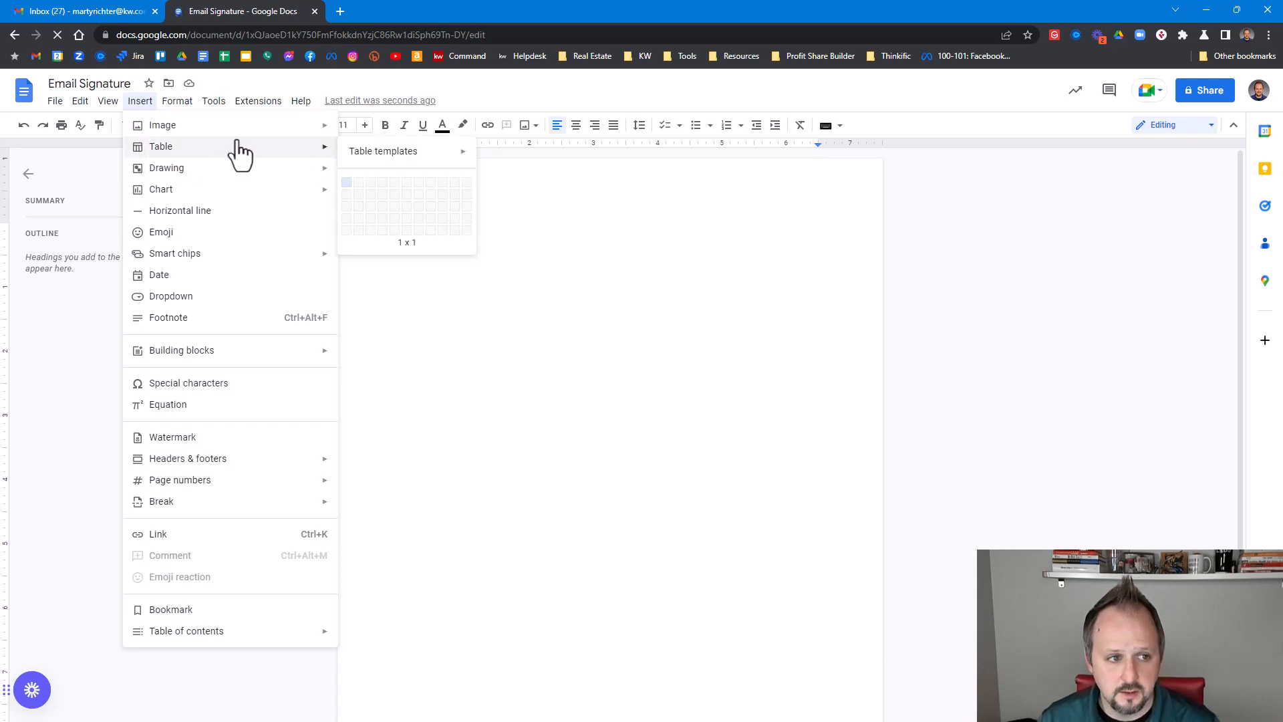
click(363, 184)
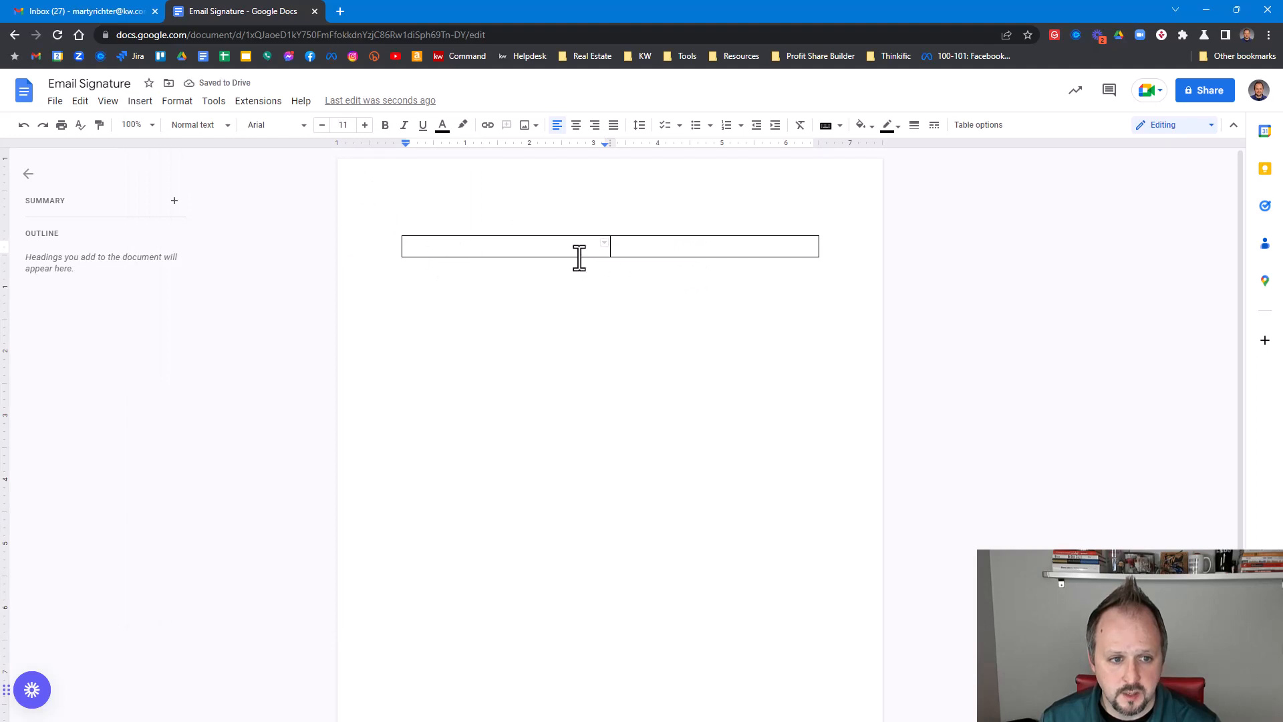
drag(572, 255, 573, 340)
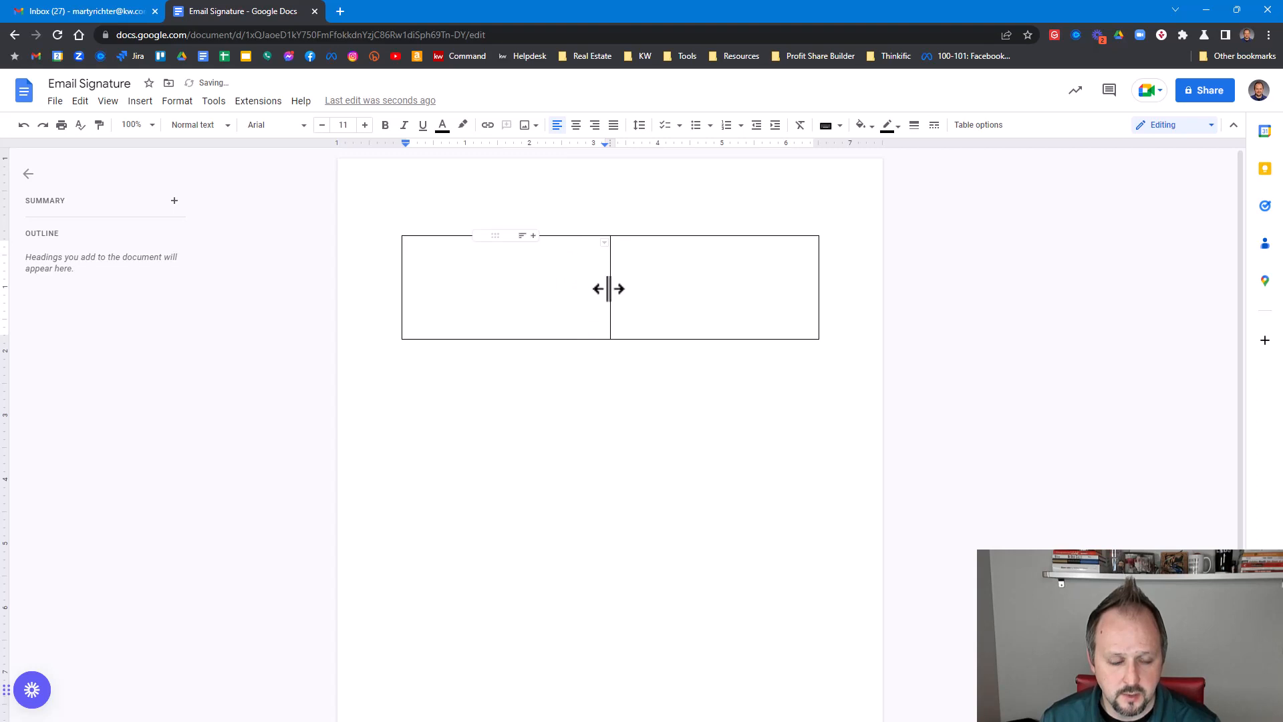
drag(608, 286, 515, 289)
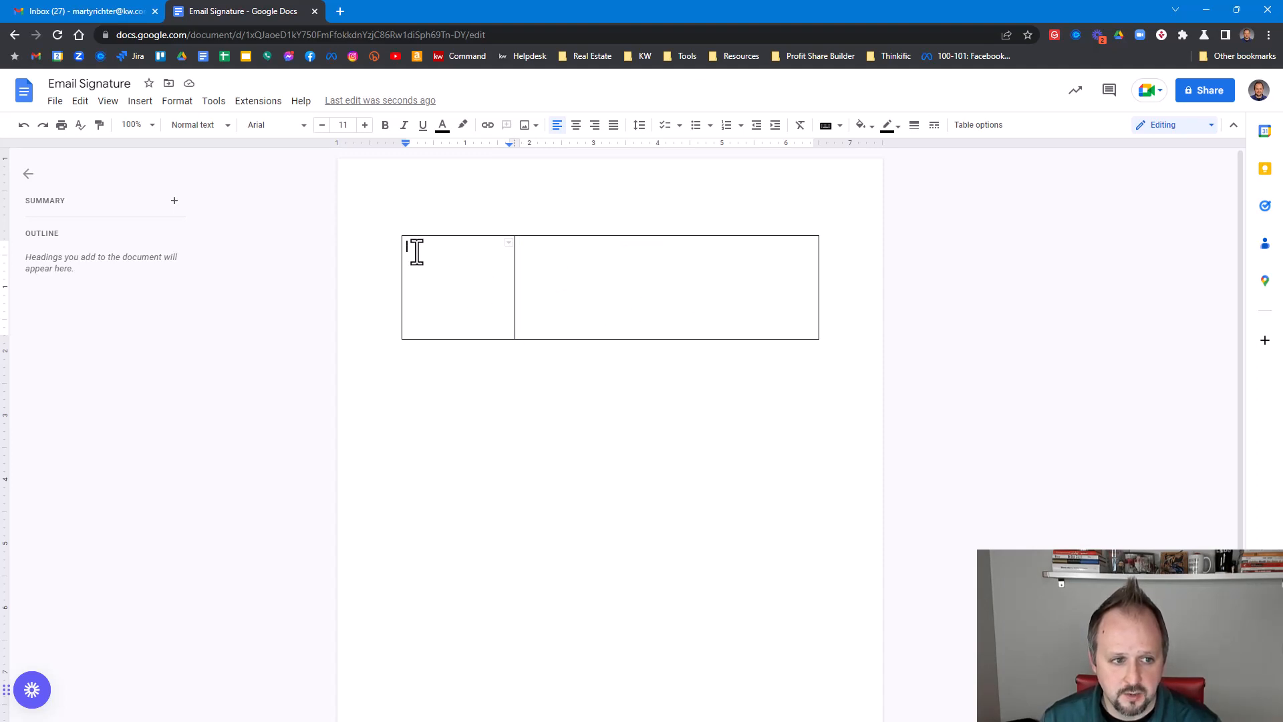
Step: Insert the web version of the portrait photo from the computer's Desktop folder into the first table cell
click(139, 101)
mouse_move(151, 132)
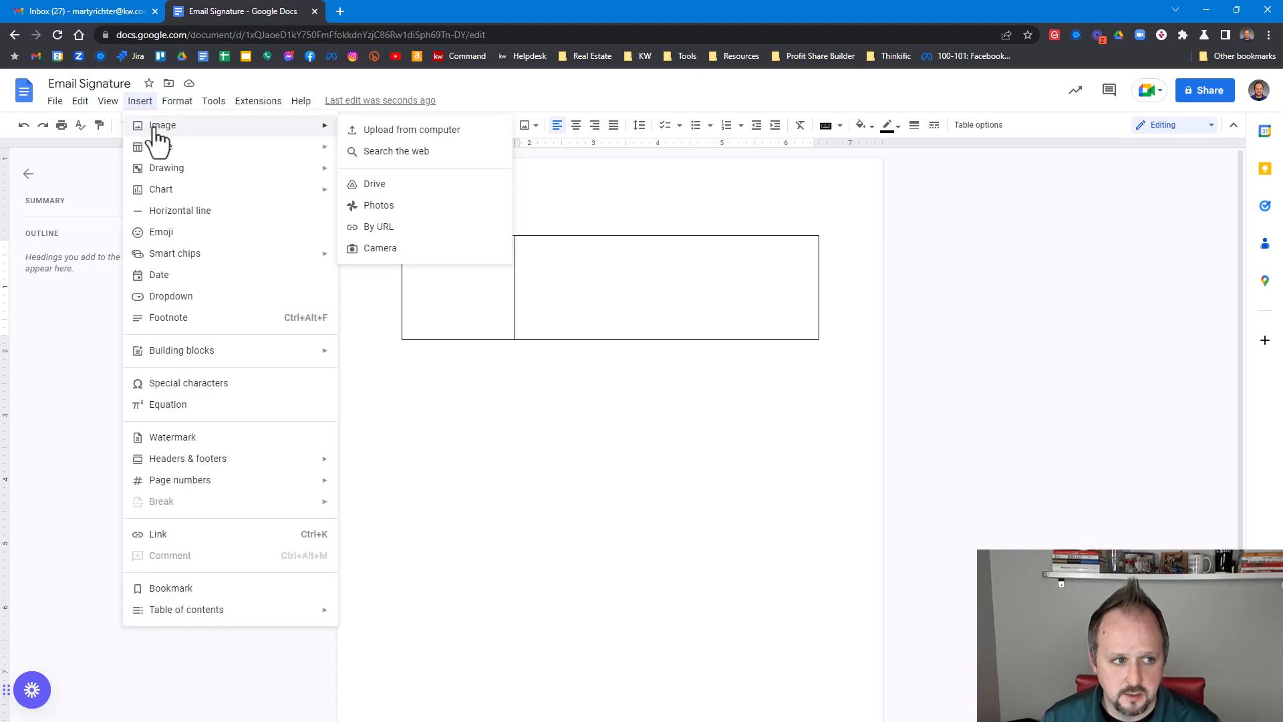
click(383, 133)
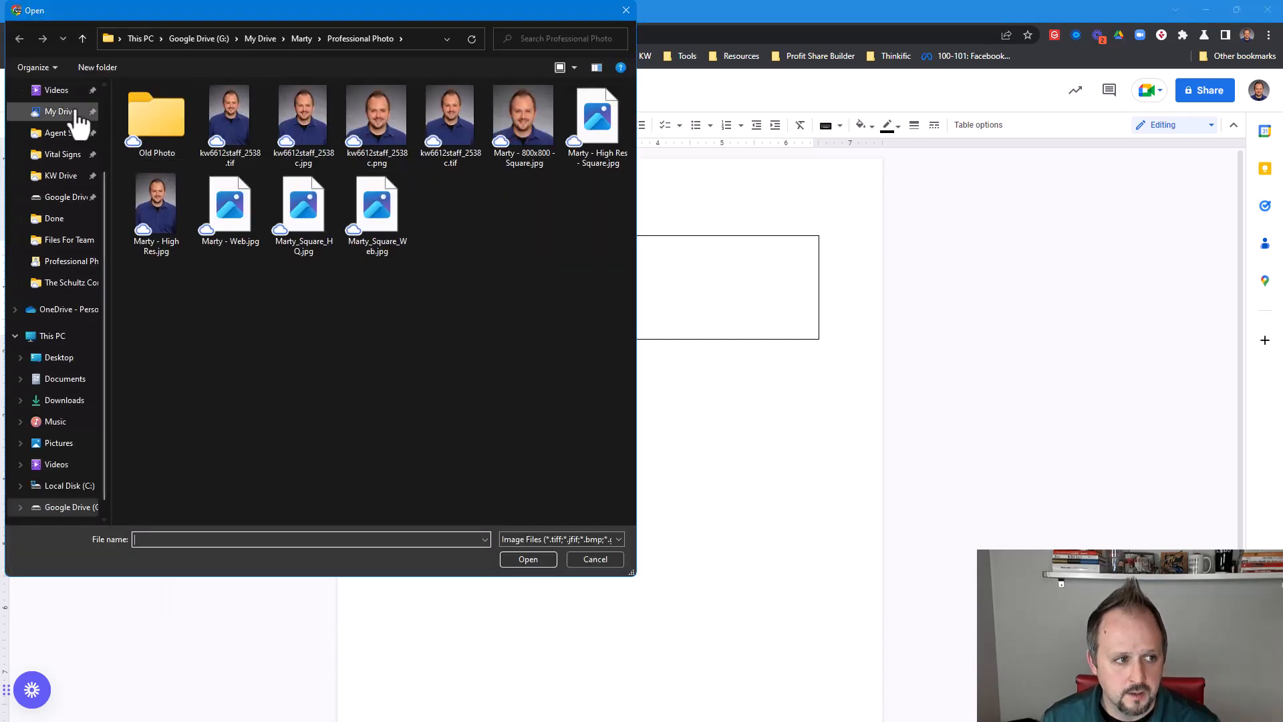
click(65, 114)
scroll(74, 123, up, 2)
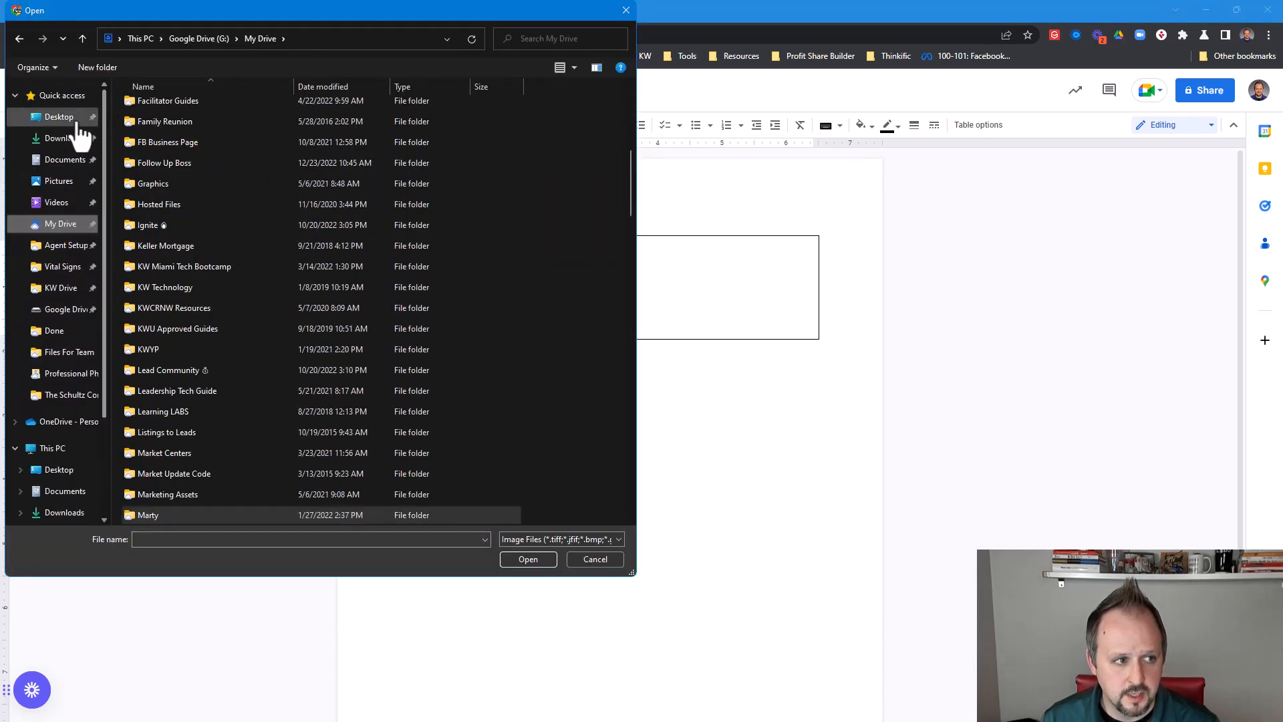
click(62, 118)
click(233, 204)
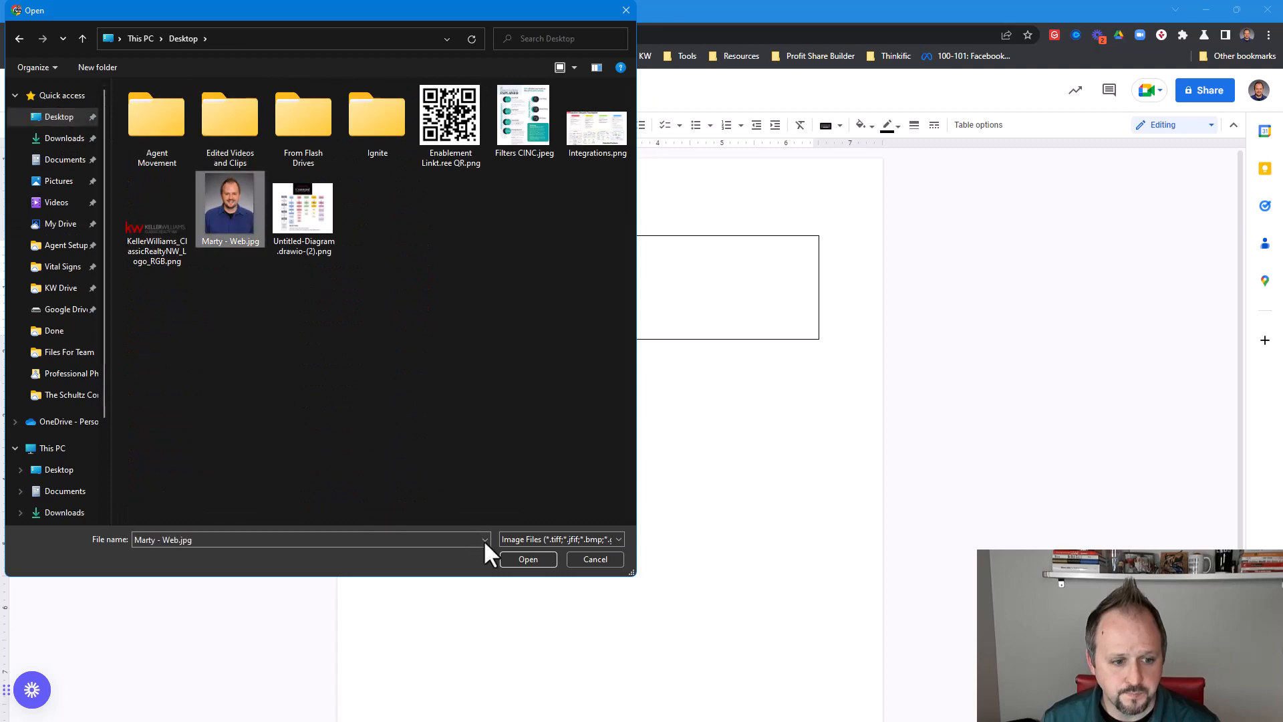
click(522, 558)
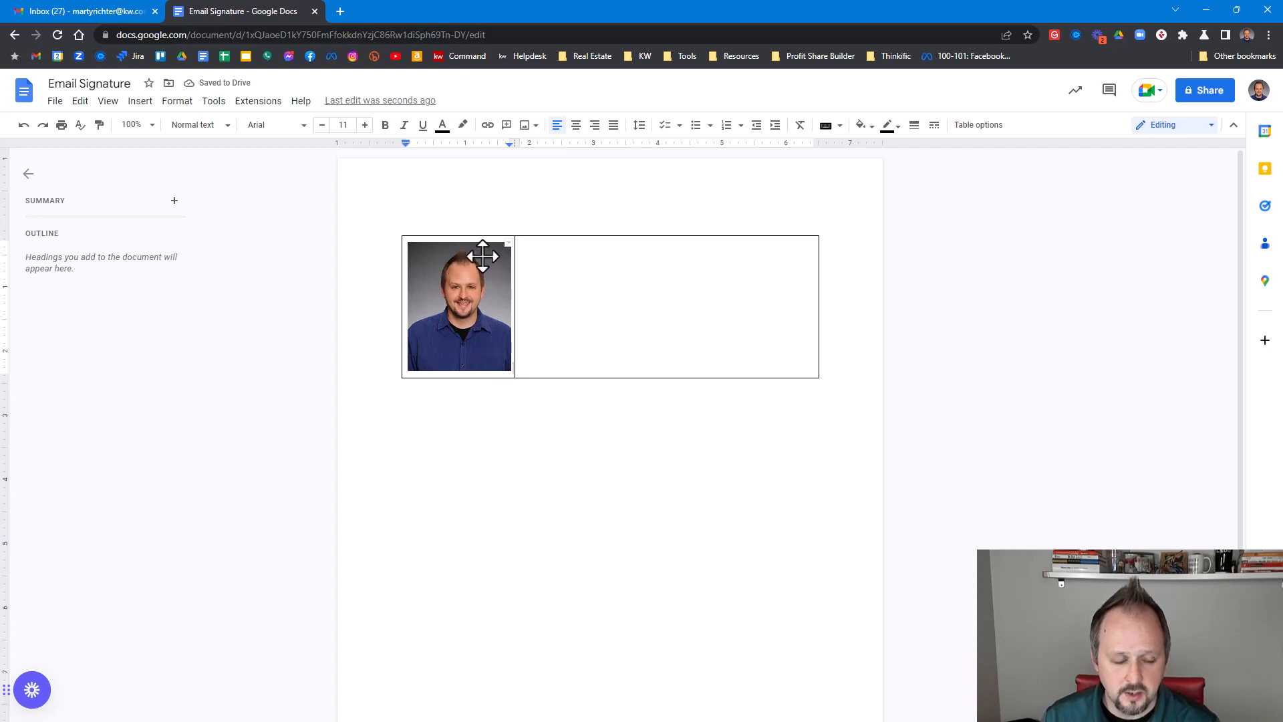
right_click(483, 282)
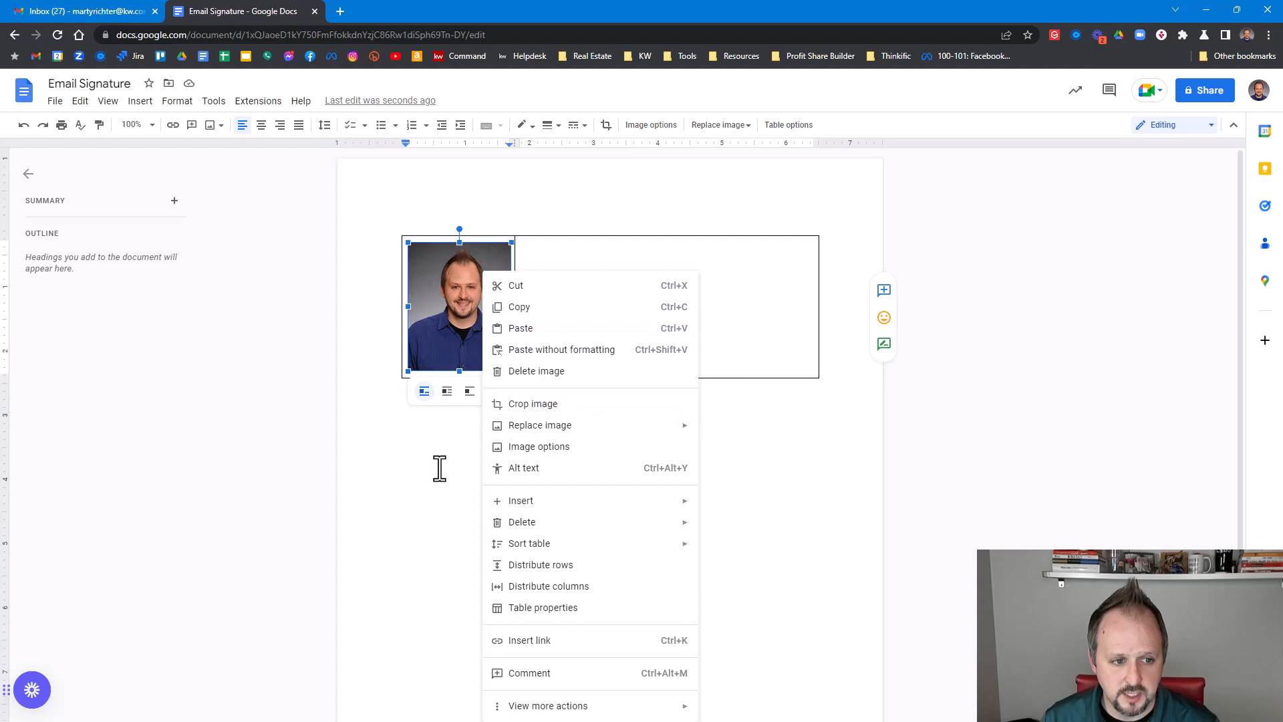
click(449, 448)
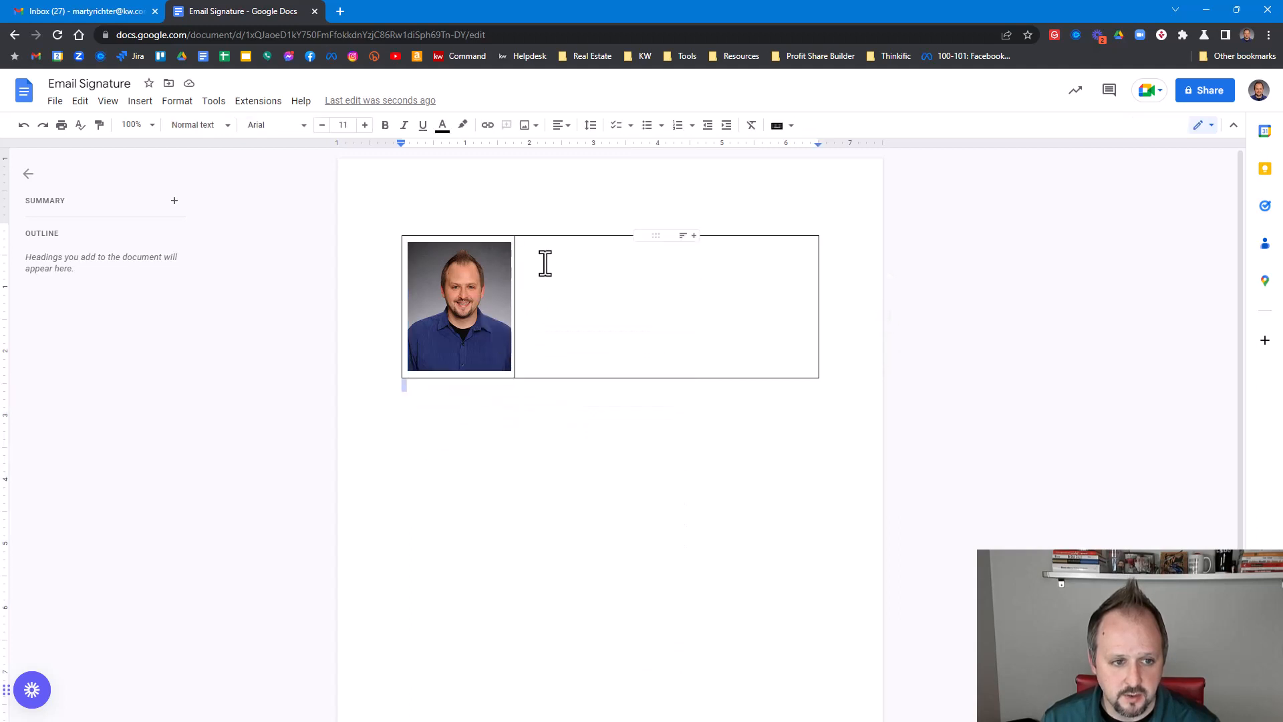
Step: Enter the full name, "REALTOR | Director of Technology", phone number, e-mail address and, after a blank line, the personal website in the second cell
click(578, 262)
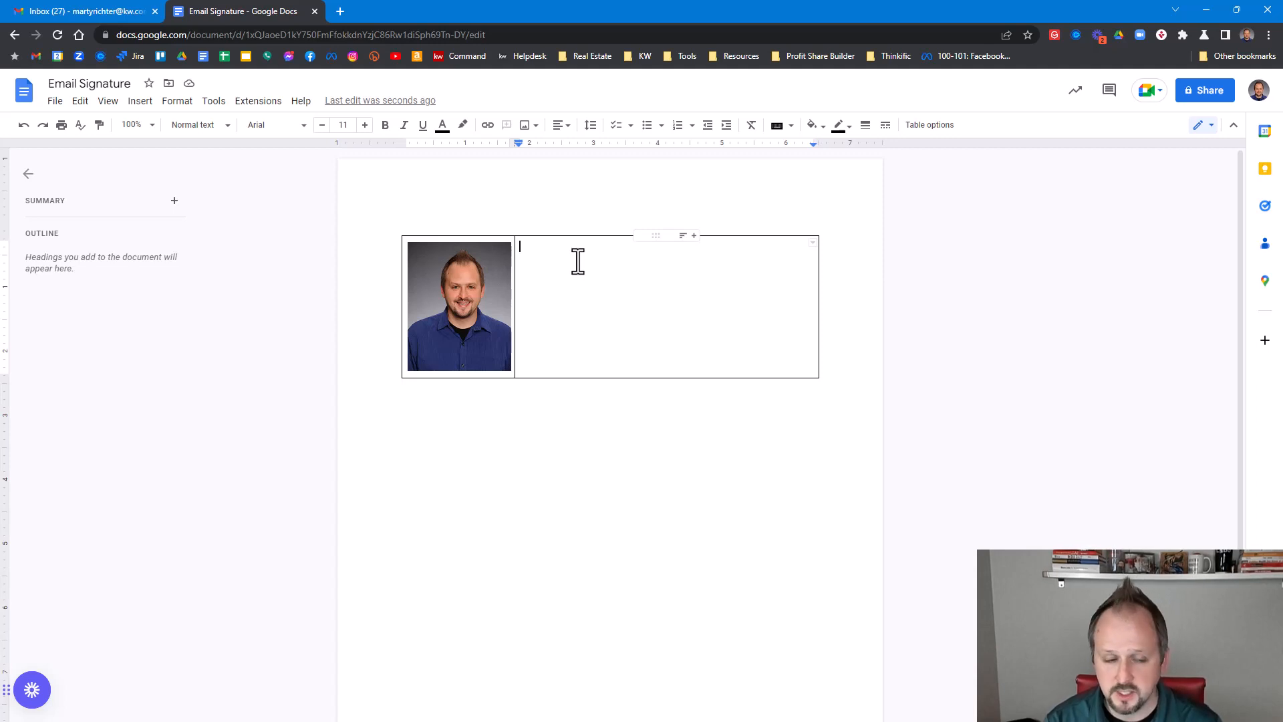
text(Marty Richter)
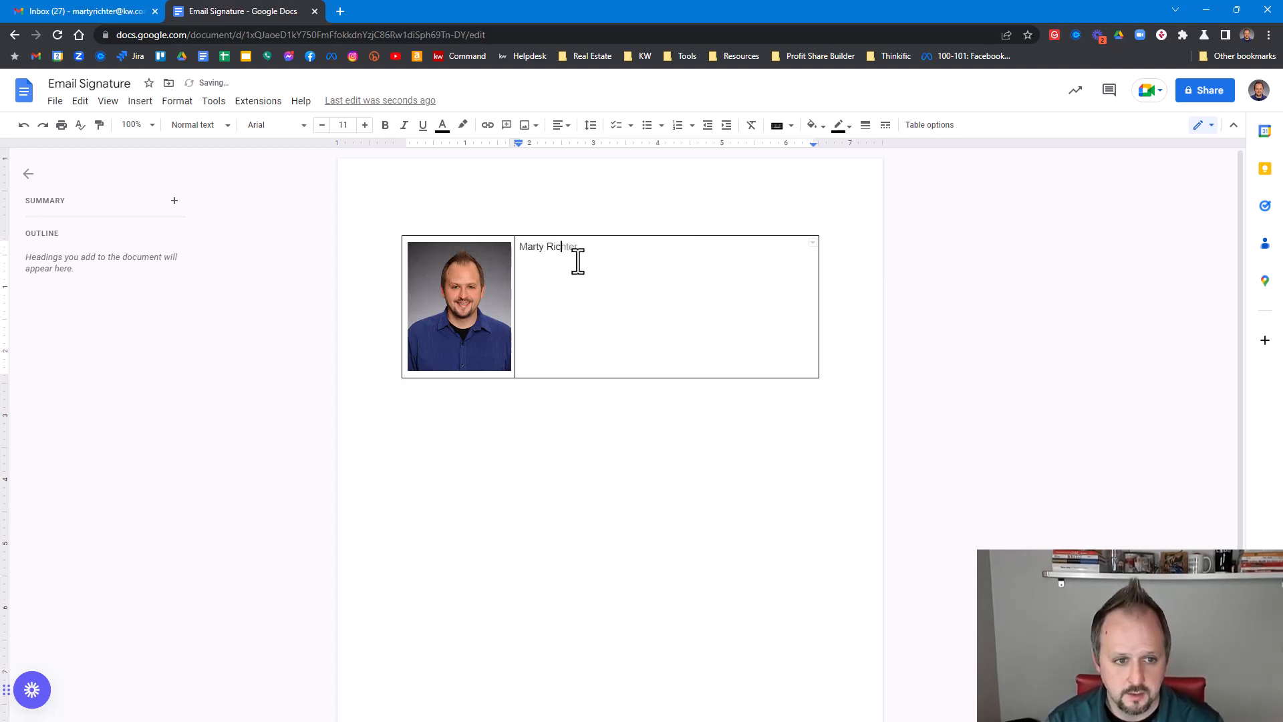
key(Return)
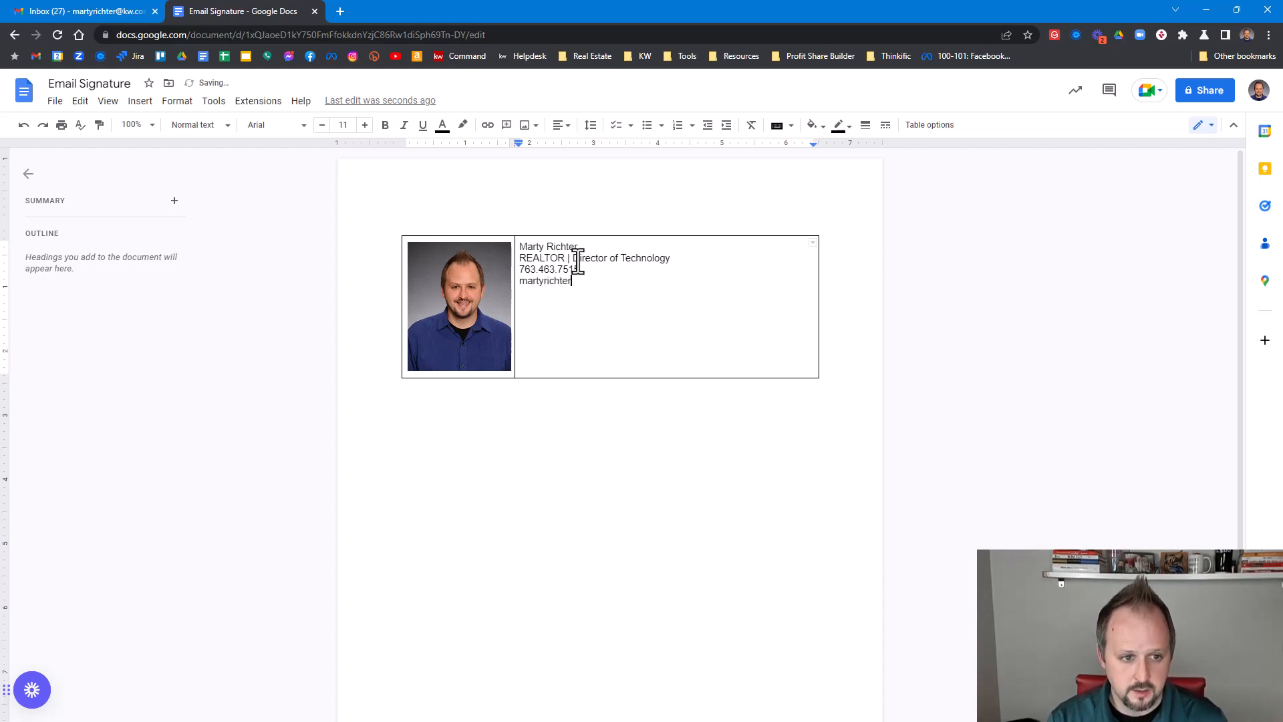
key(Return)
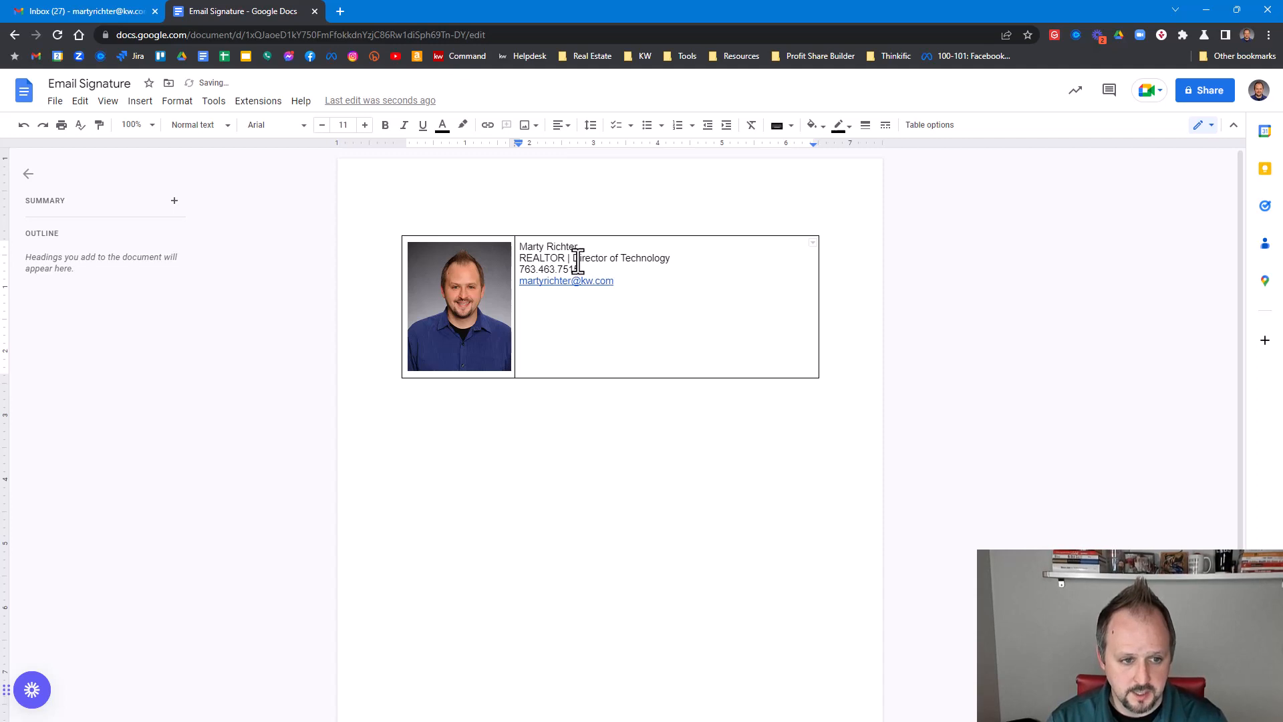
text(marty.kw.com)
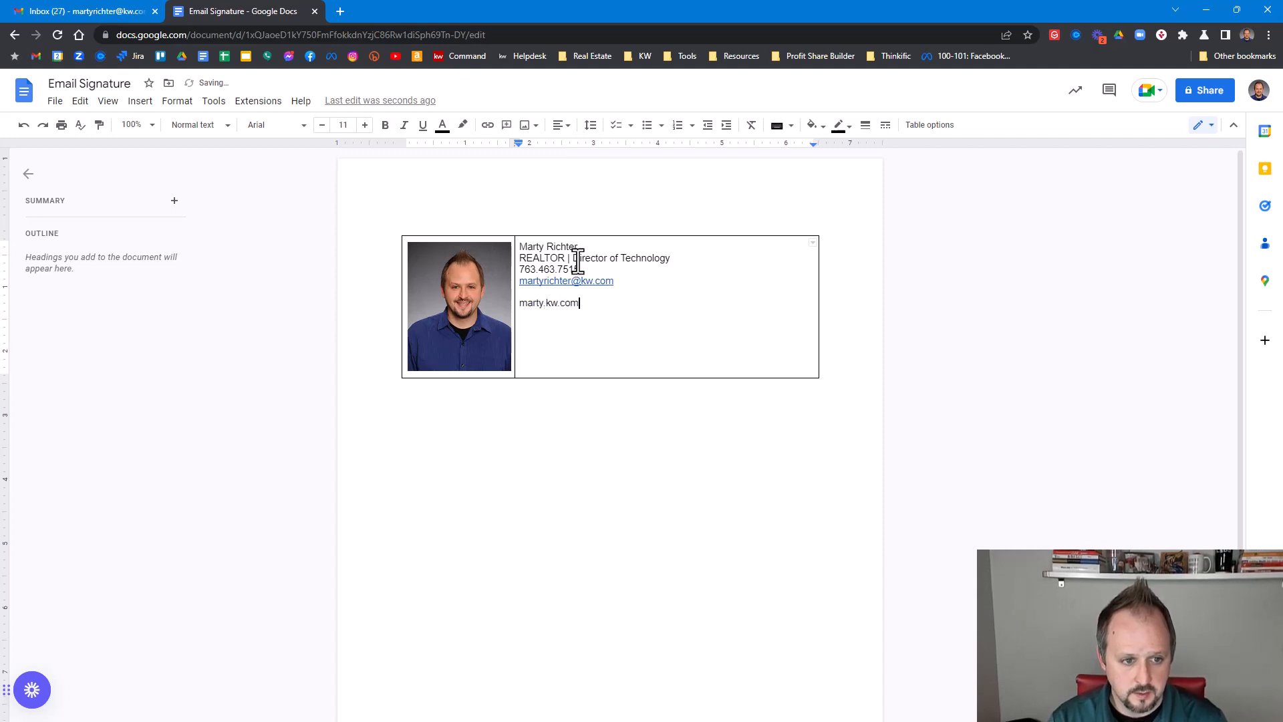
key(Return)
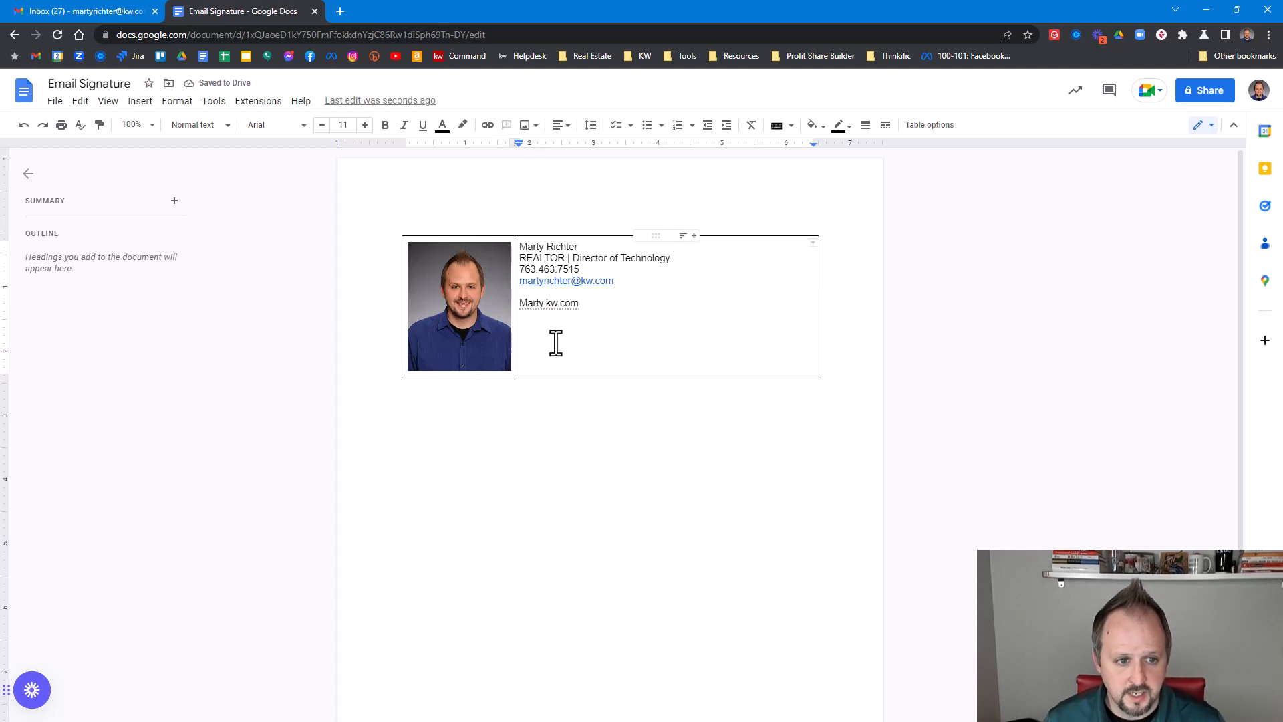
Step: Make the name line in the second cell bold and set its font size to 20
triple_click(549, 248)
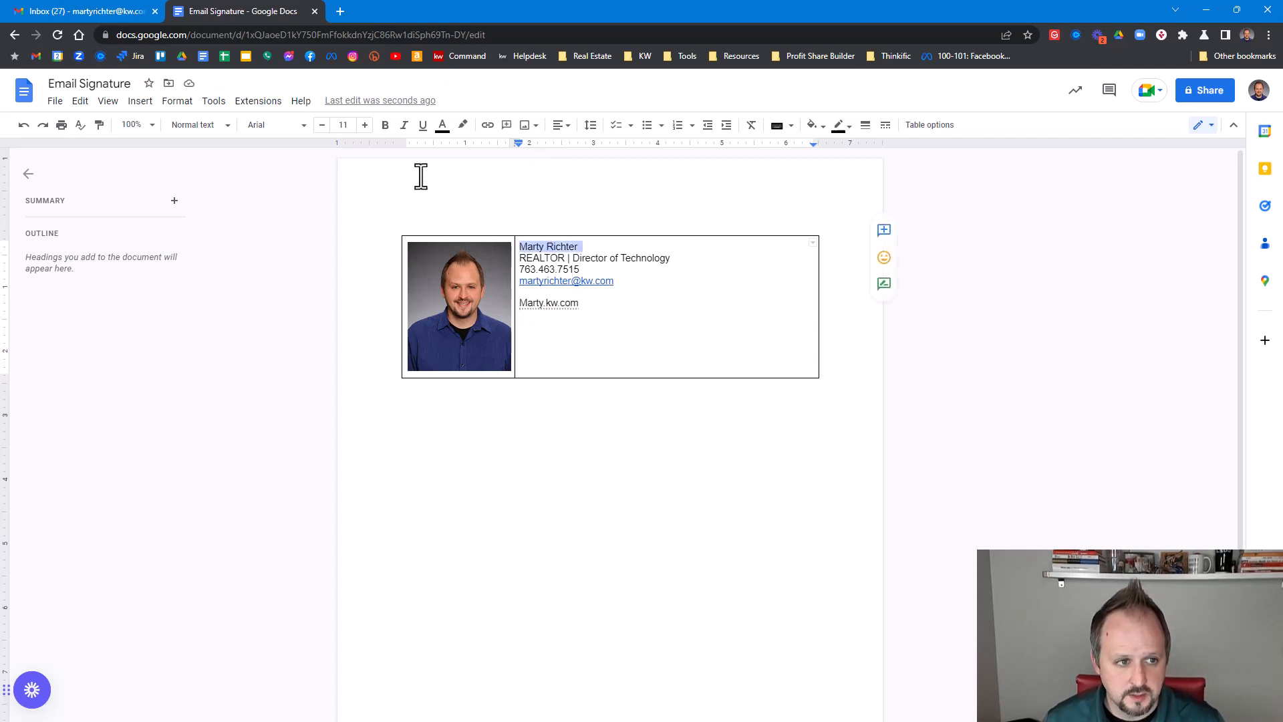
click(385, 127)
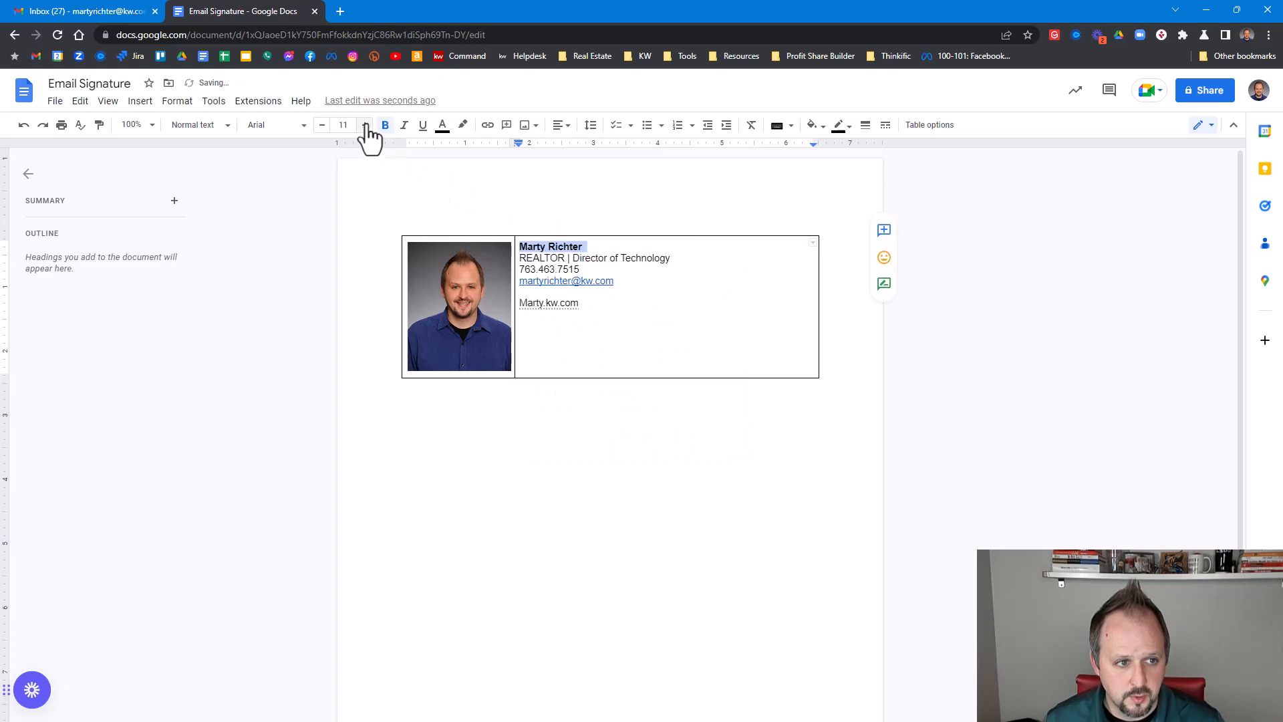
click(364, 124)
click(364, 125)
click(364, 125)
click(364, 125)
click(364, 125)
click(364, 125)
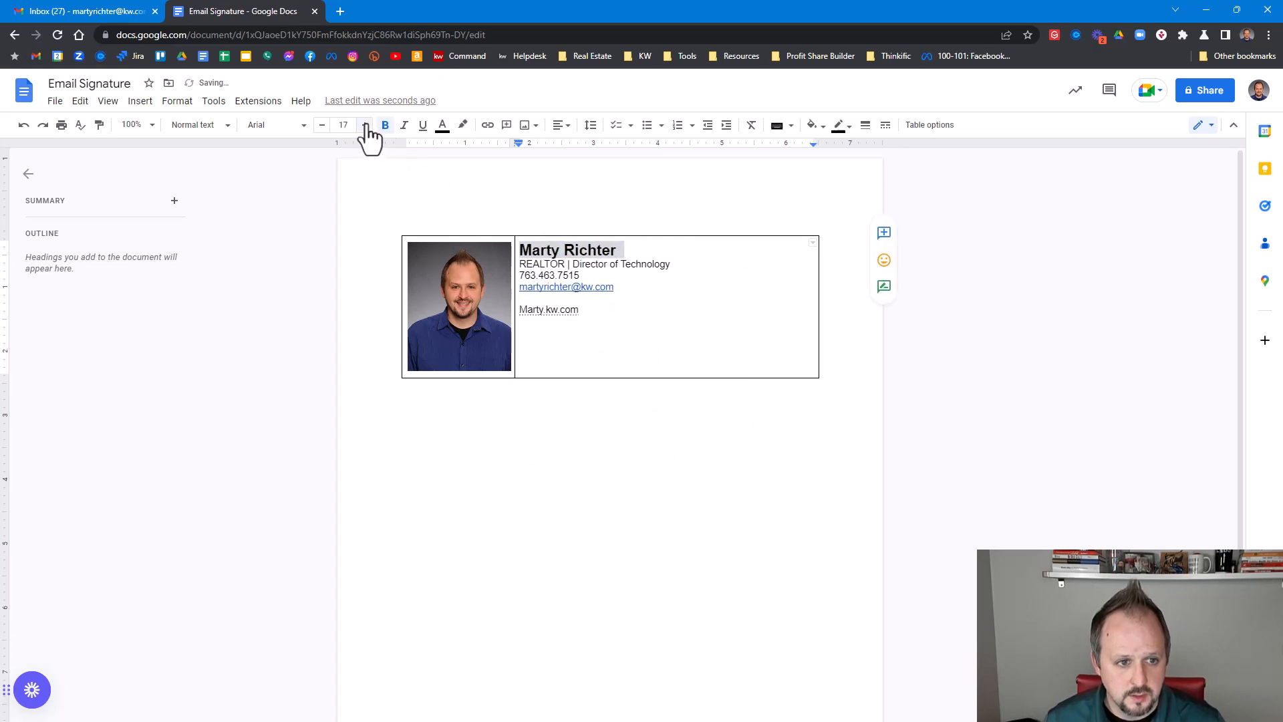
click(365, 125)
click(364, 125)
click(364, 125)
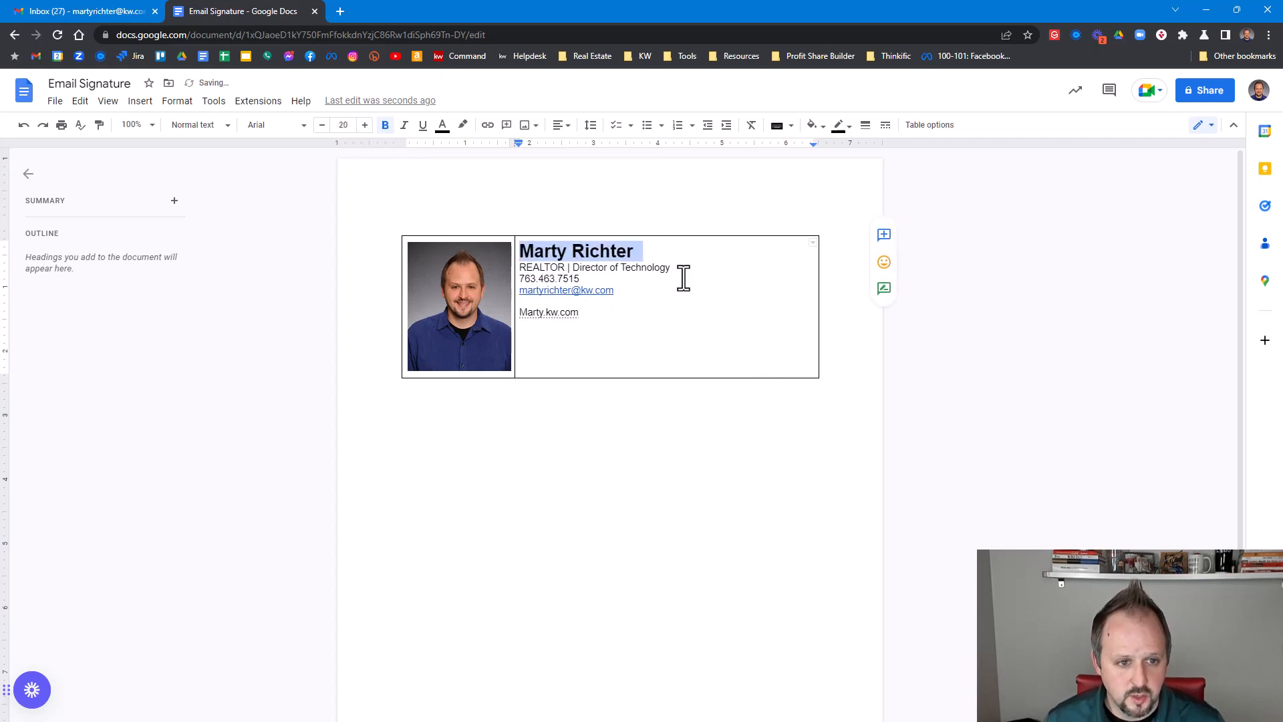
Step: Set the font size of the "REALTOR | Director of Technology" line to 14
triple_click(587, 270)
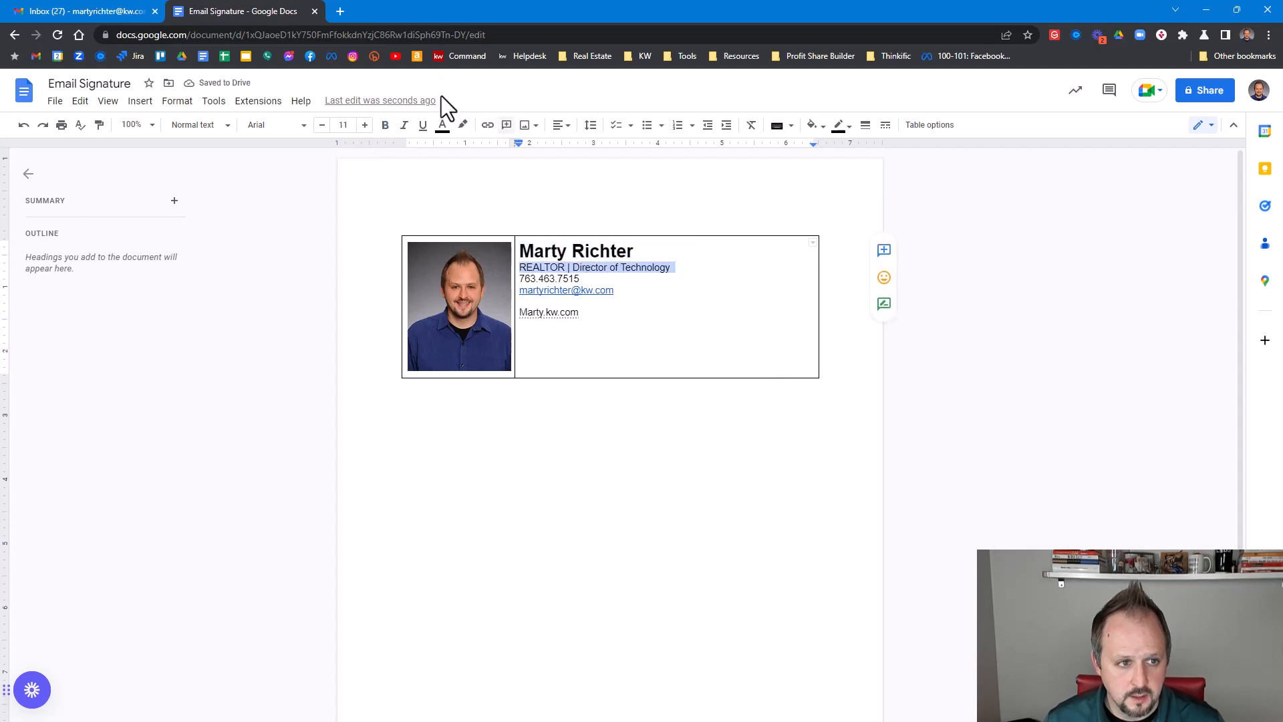
click(365, 125)
click(365, 124)
click(365, 125)
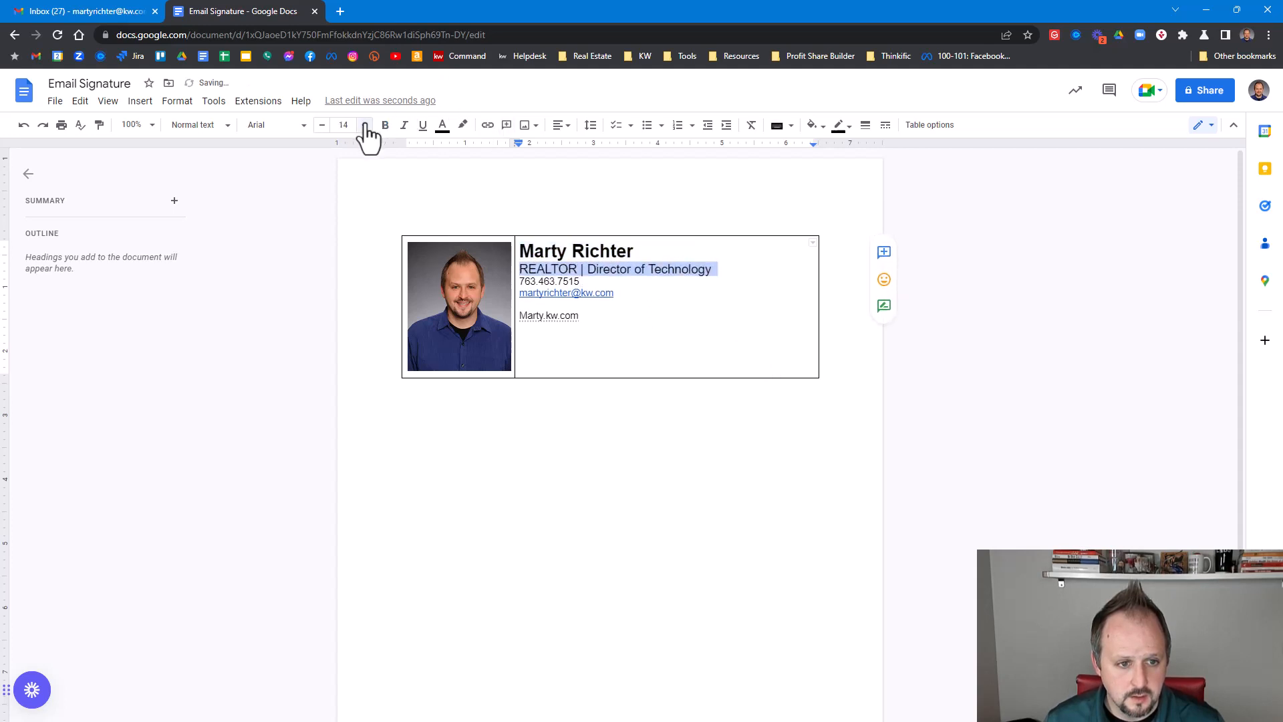
Step: Add a blank line between the job title and phone number, and remove the blank line between the e-mail and website
drag(602, 323, 524, 286)
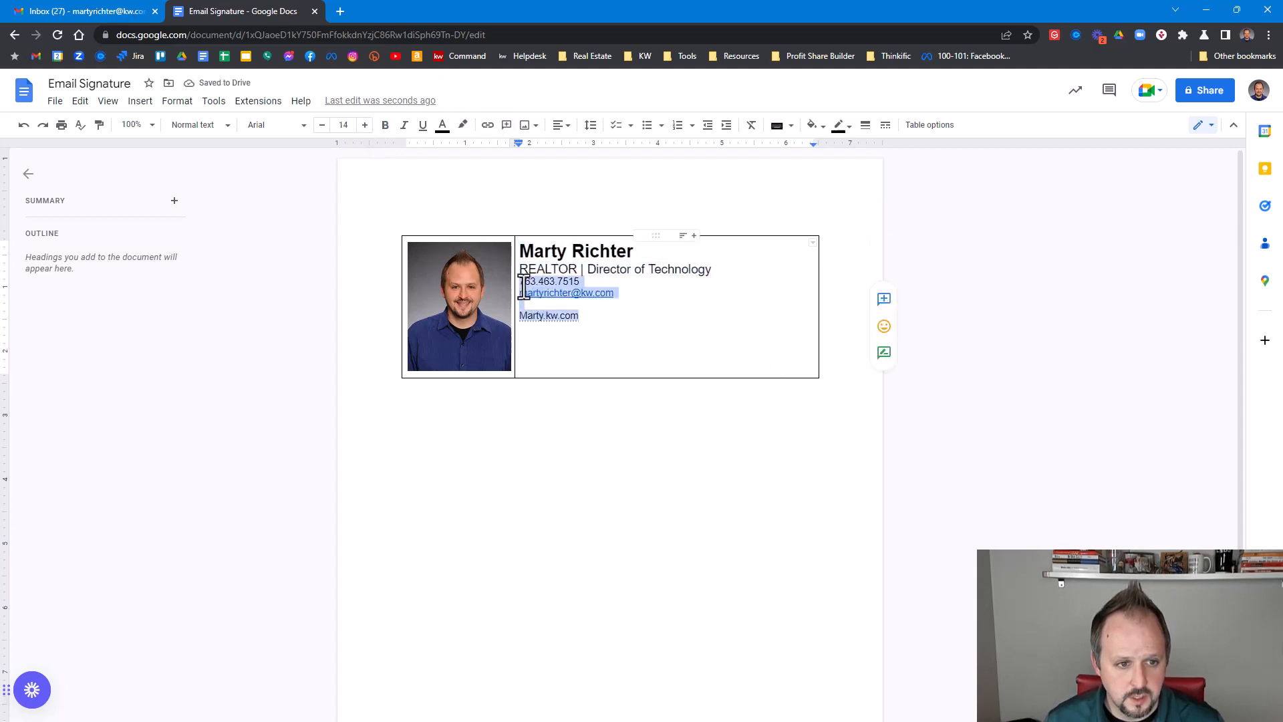
click(524, 281)
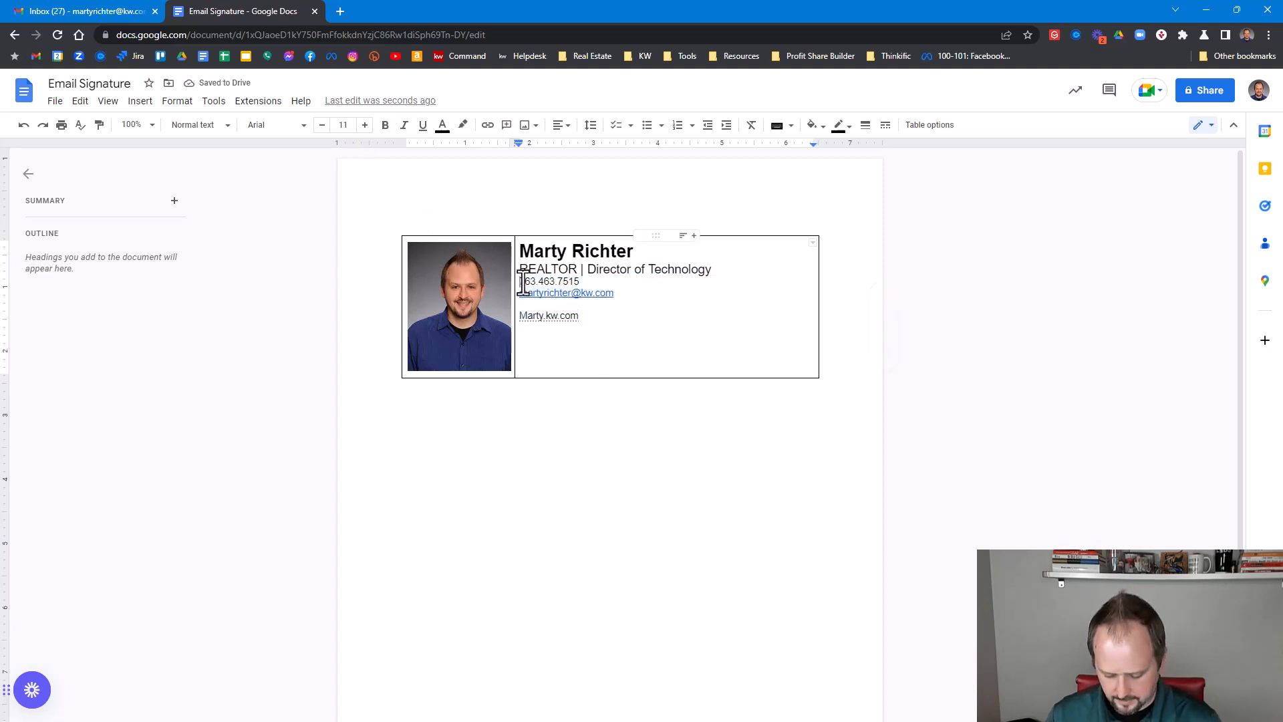
key(Return)
key(Down)
key(Down)
key(BackSpace)
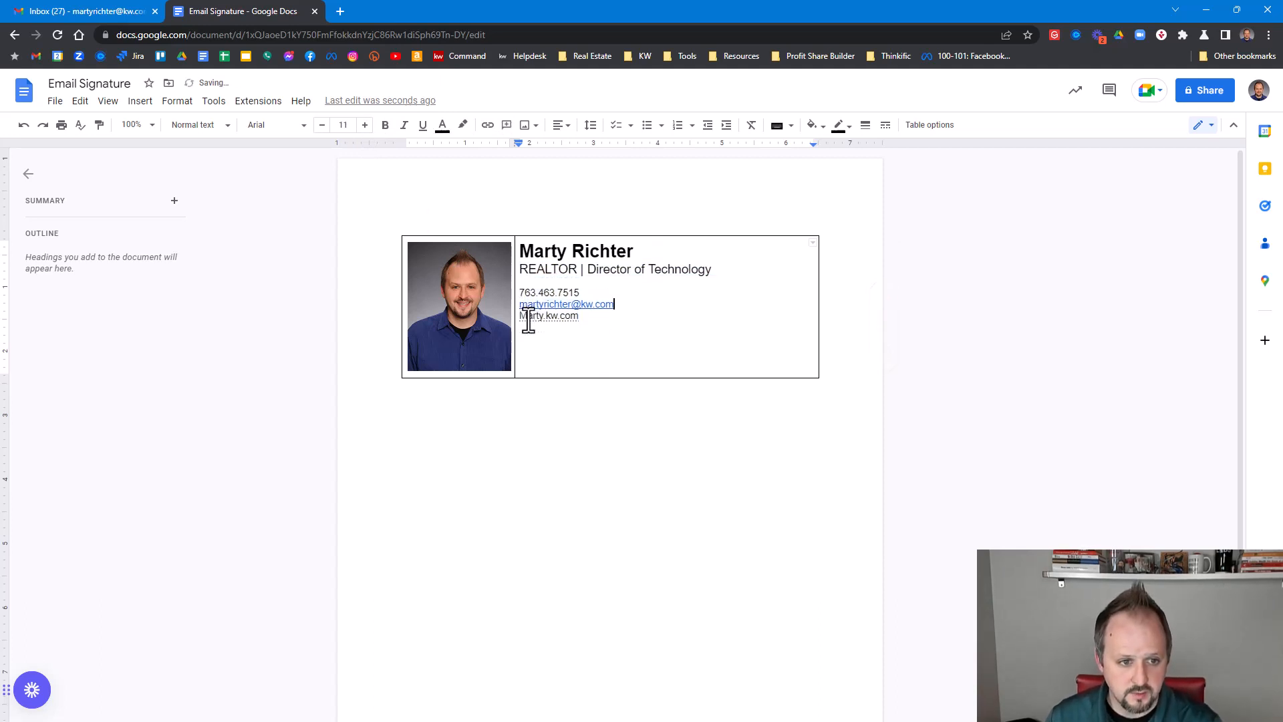
Step: Start a link on the website text in the second cell and enter the personal website's address without a prefix
drag(580, 292, 539, 292)
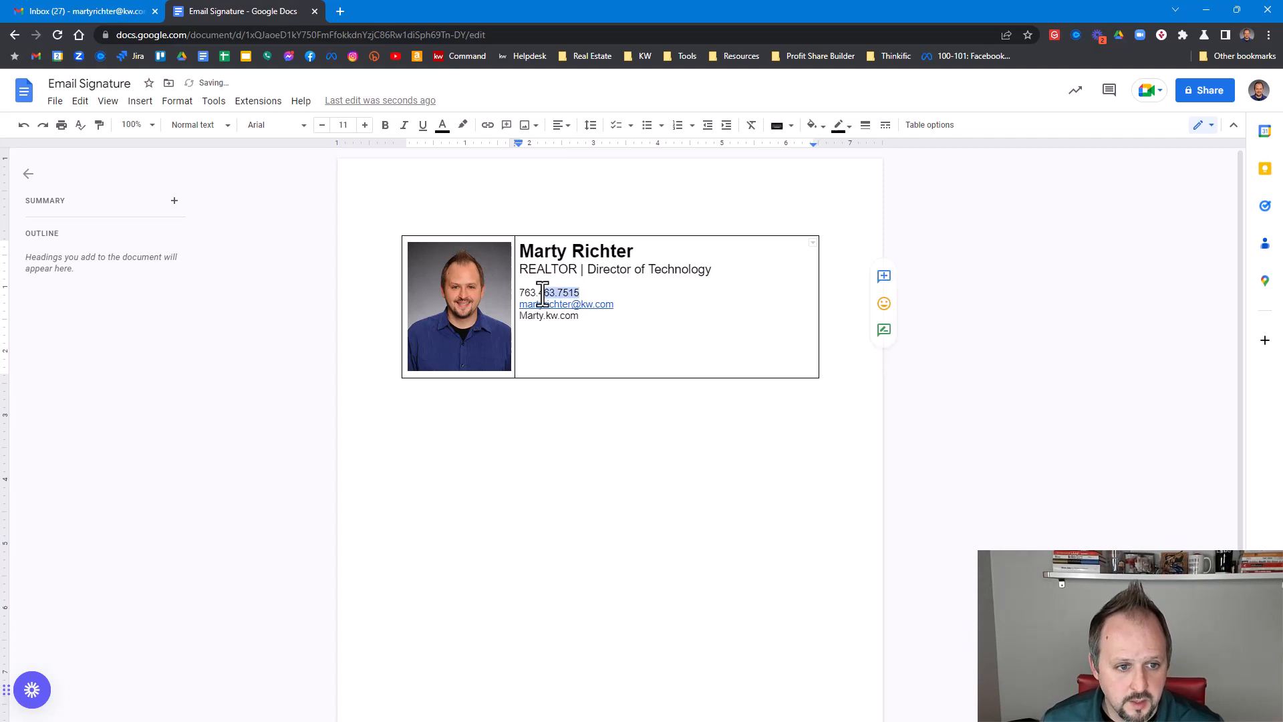
click(580, 292)
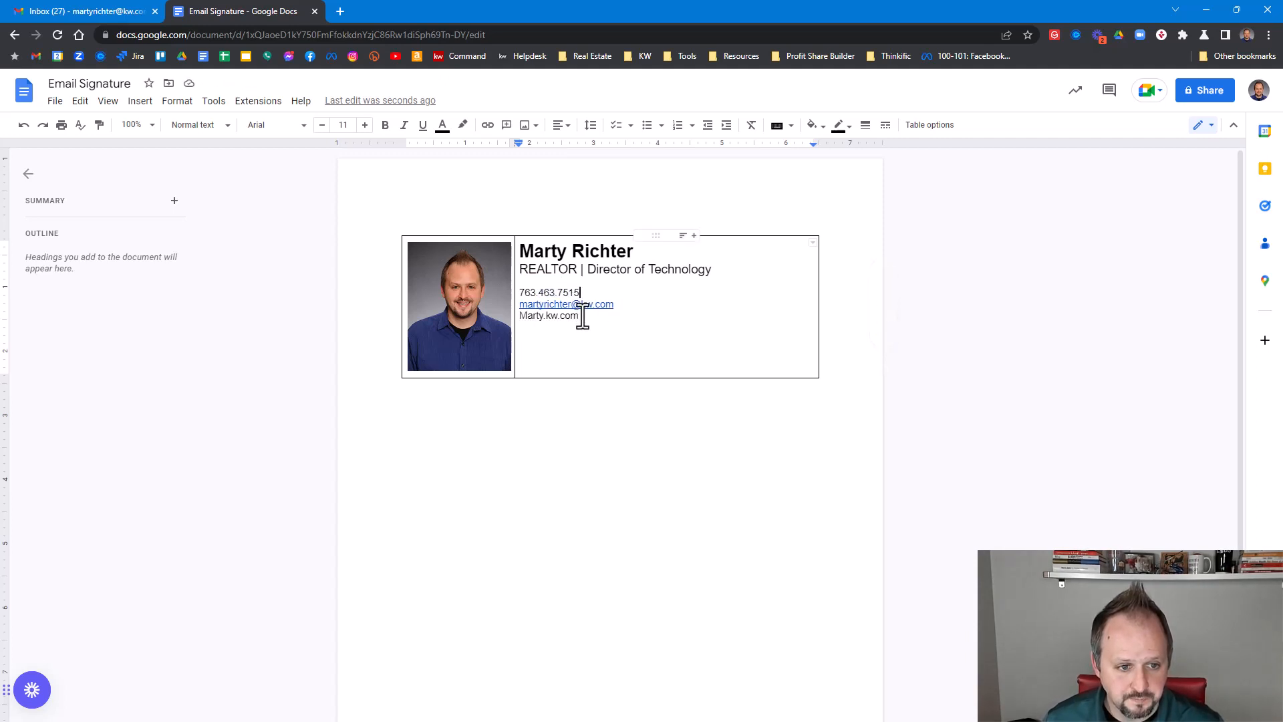
double_click(522, 318)
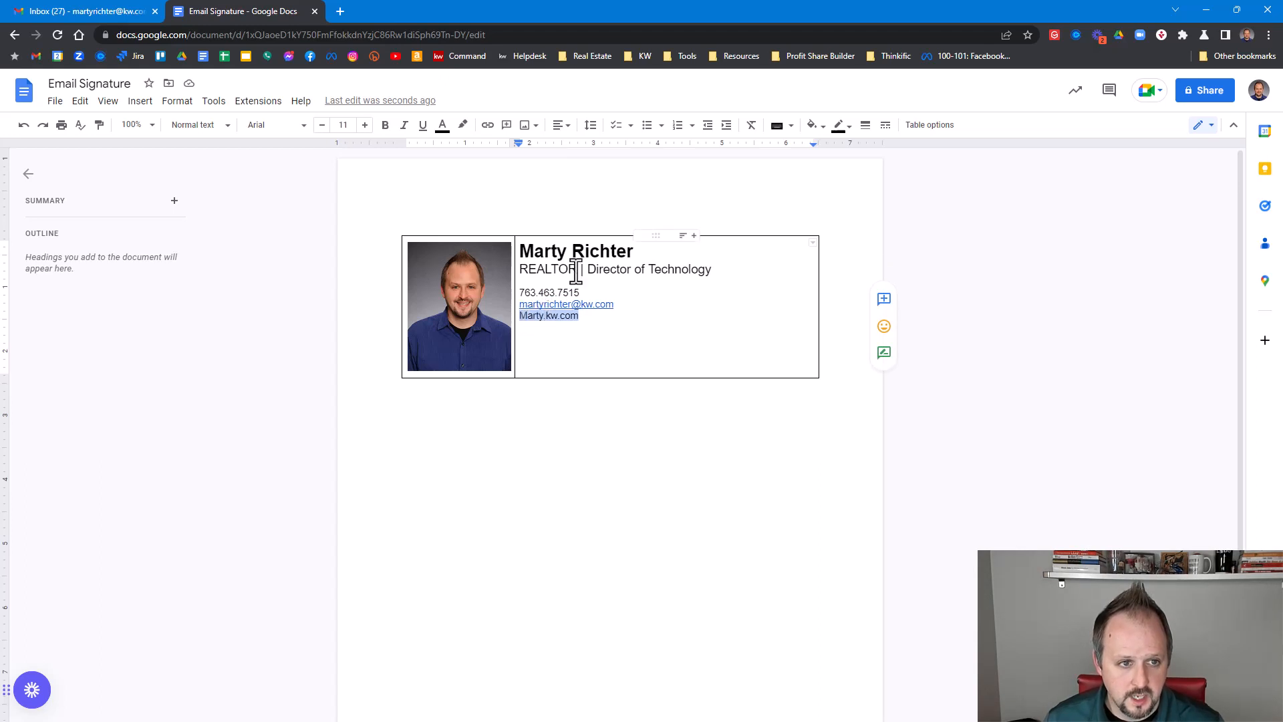
click(488, 127)
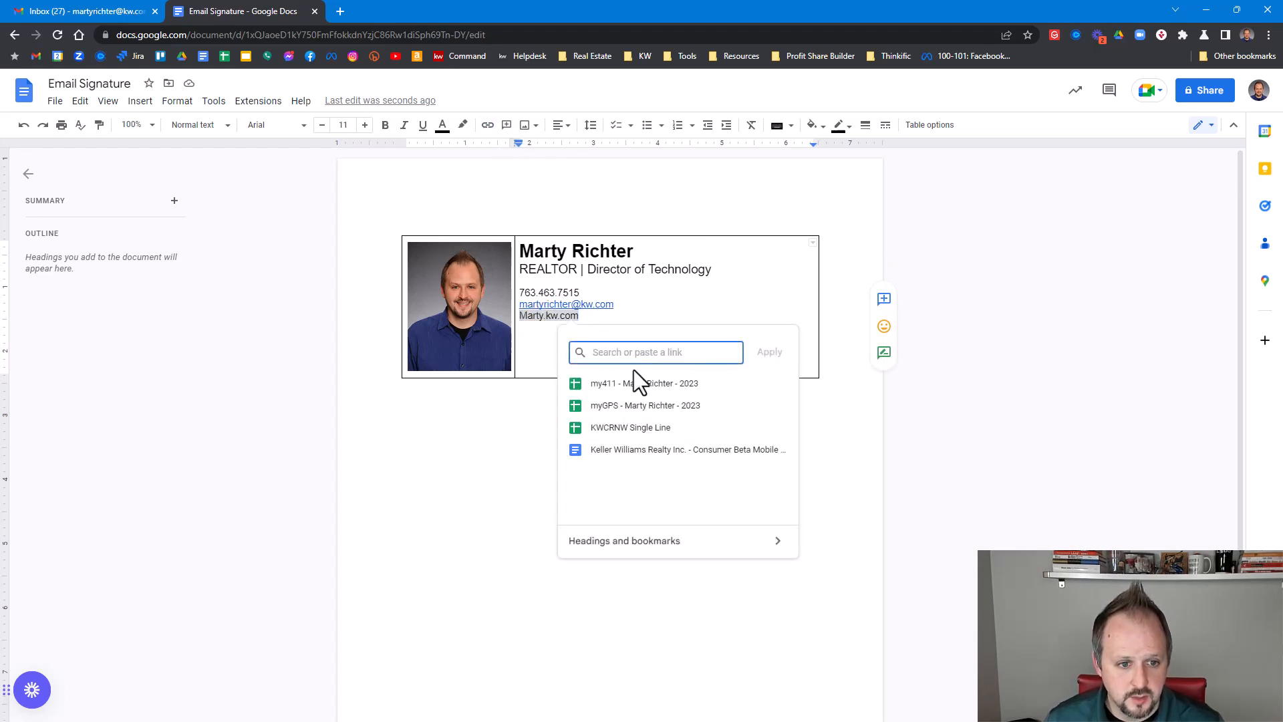
text(m)
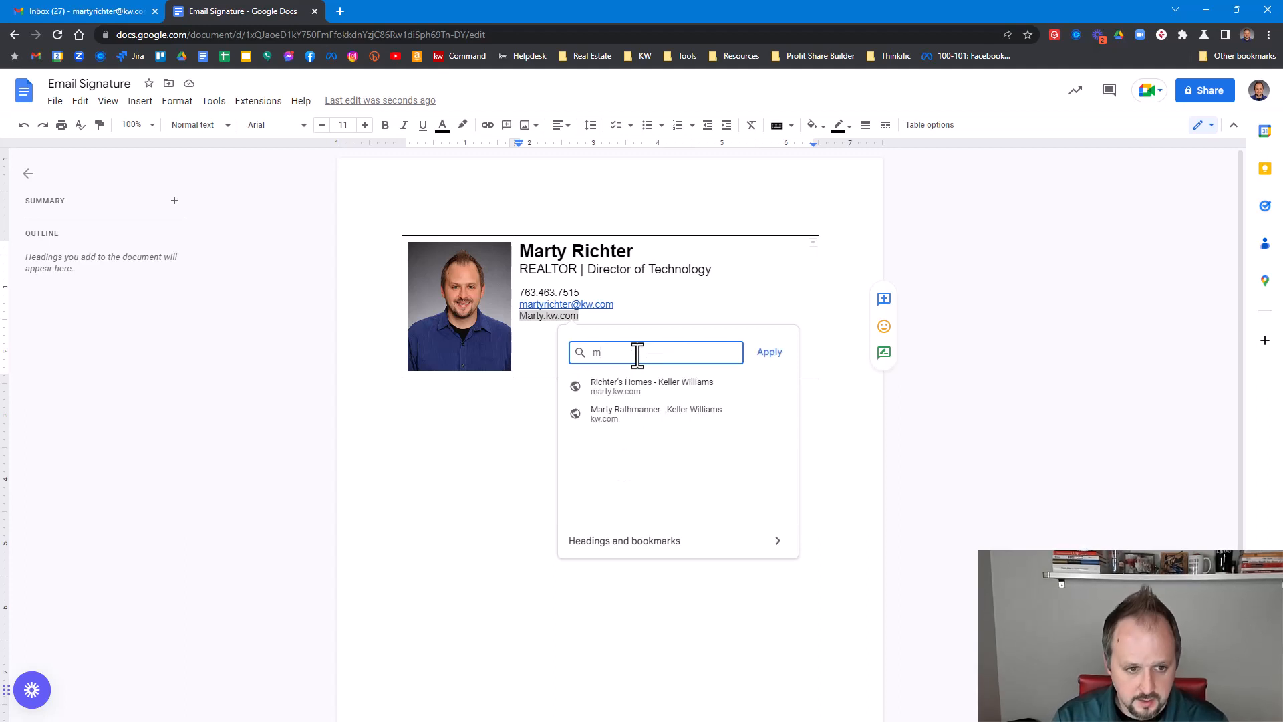
text(arty.kw.com)
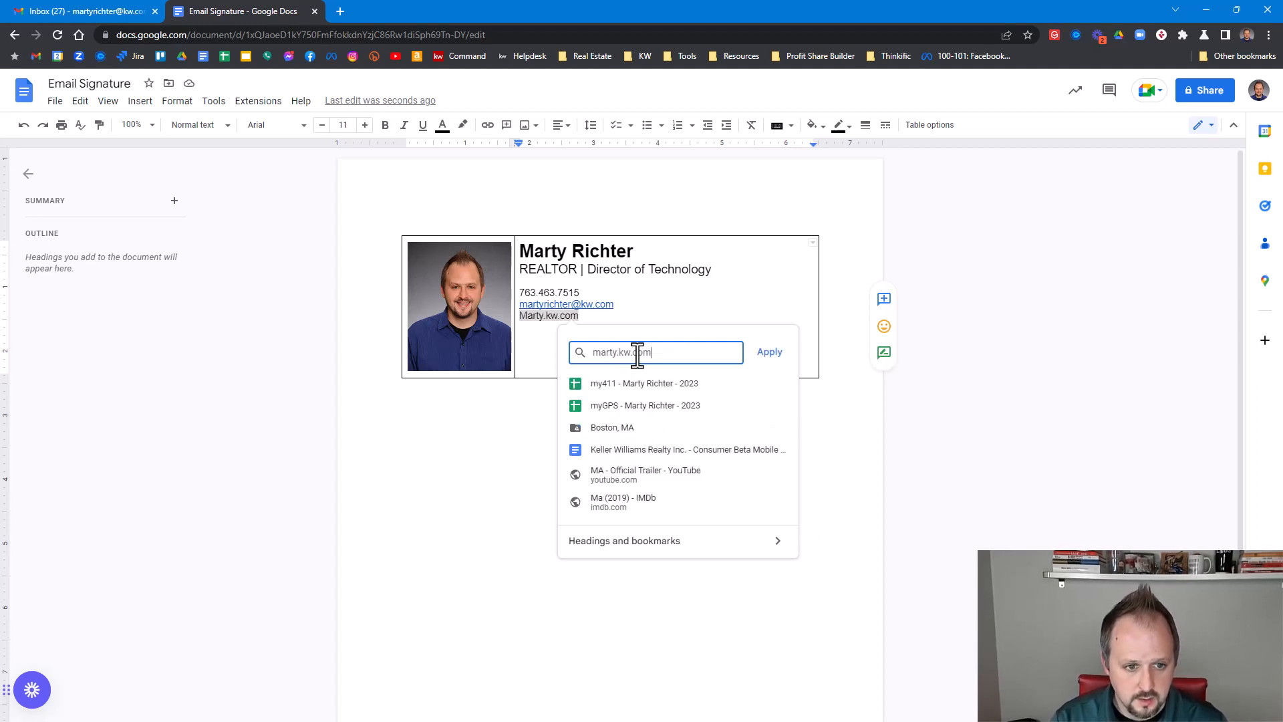
Step: Open the personal website in a new browser tab and copy its full address
click(340, 12)
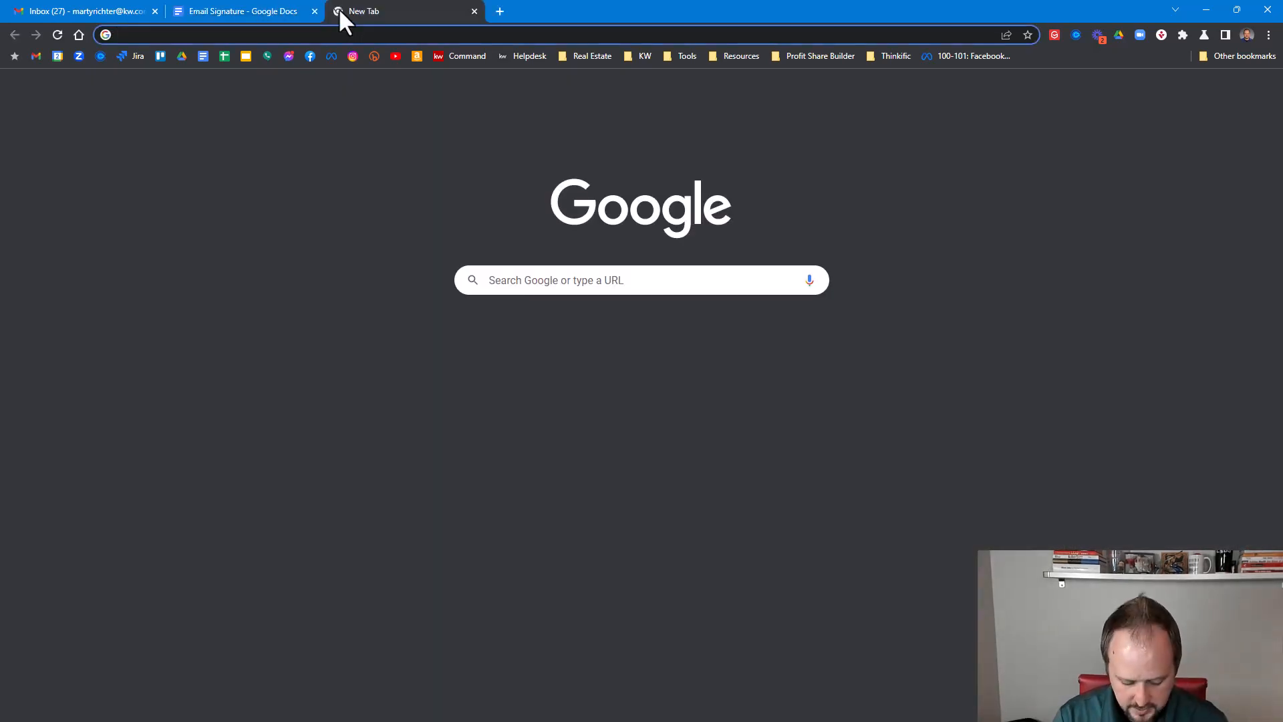
text(marty.kw.com)
key(Return)
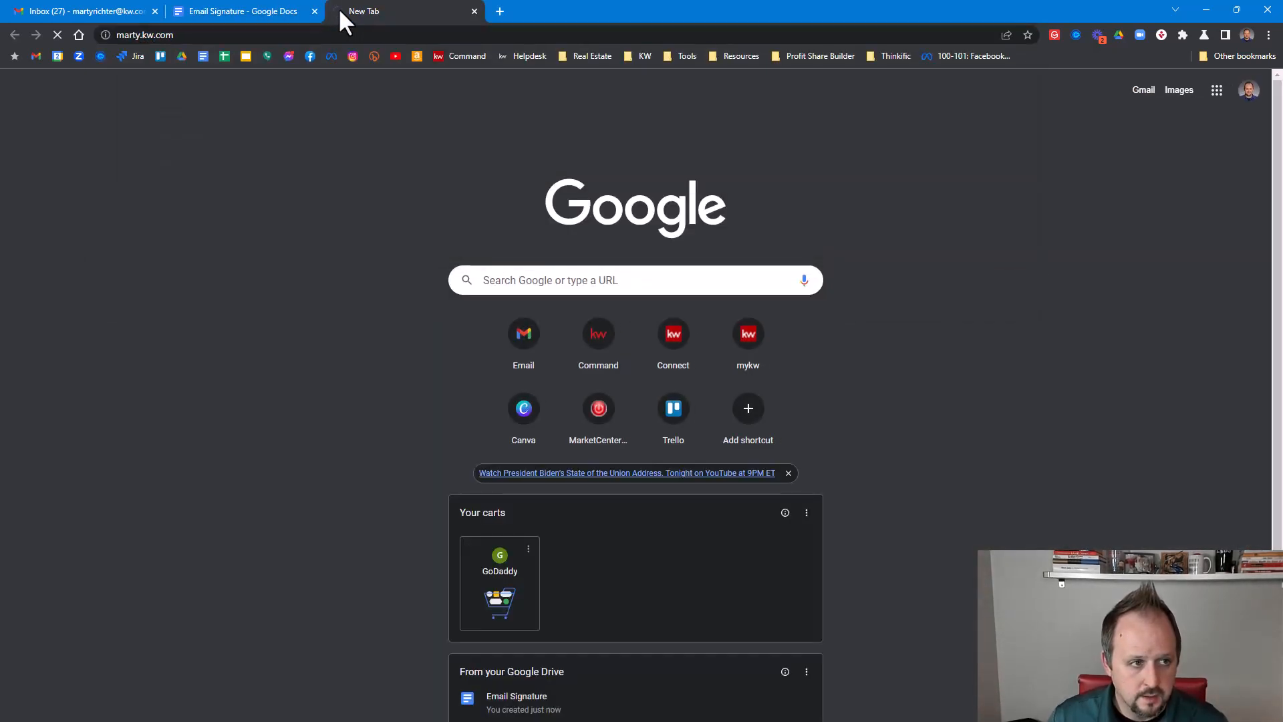
key(ctrl+a)
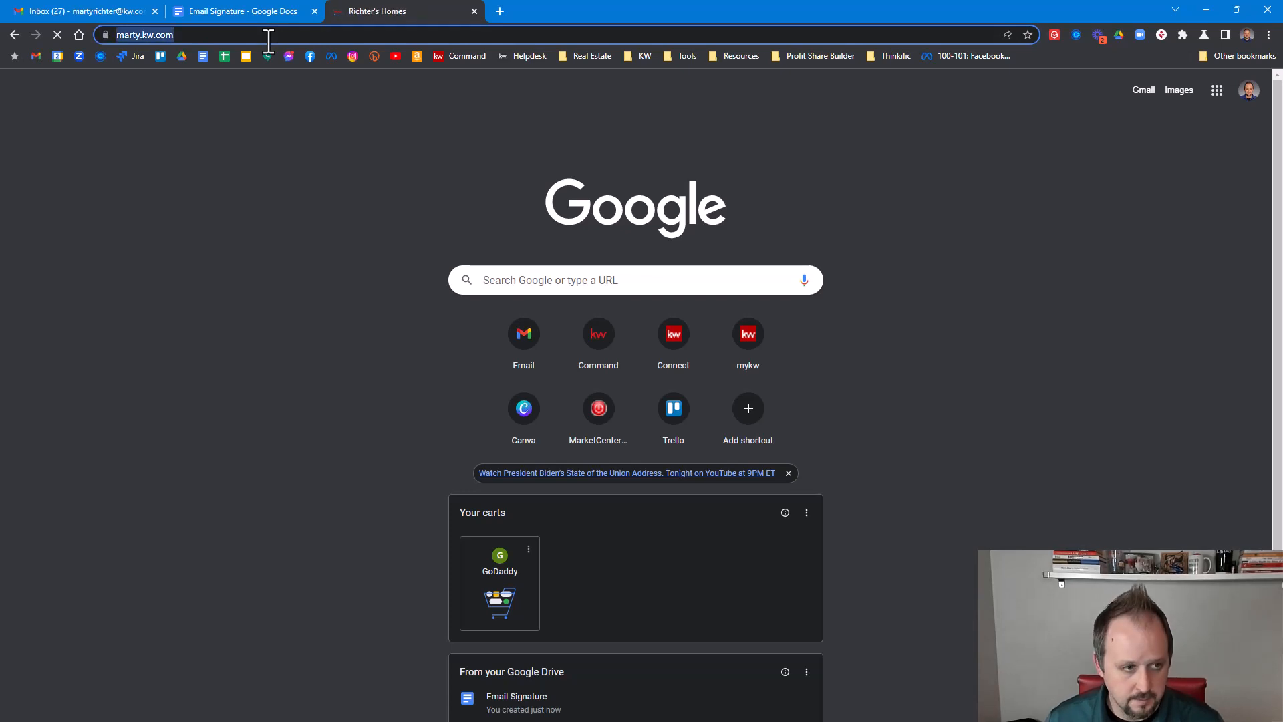
key(ctrl+c)
Step: Return to the Email Signature document, replace the link target with the copied https address and apply it to the website text
click(266, 8)
key(ctrl+v)
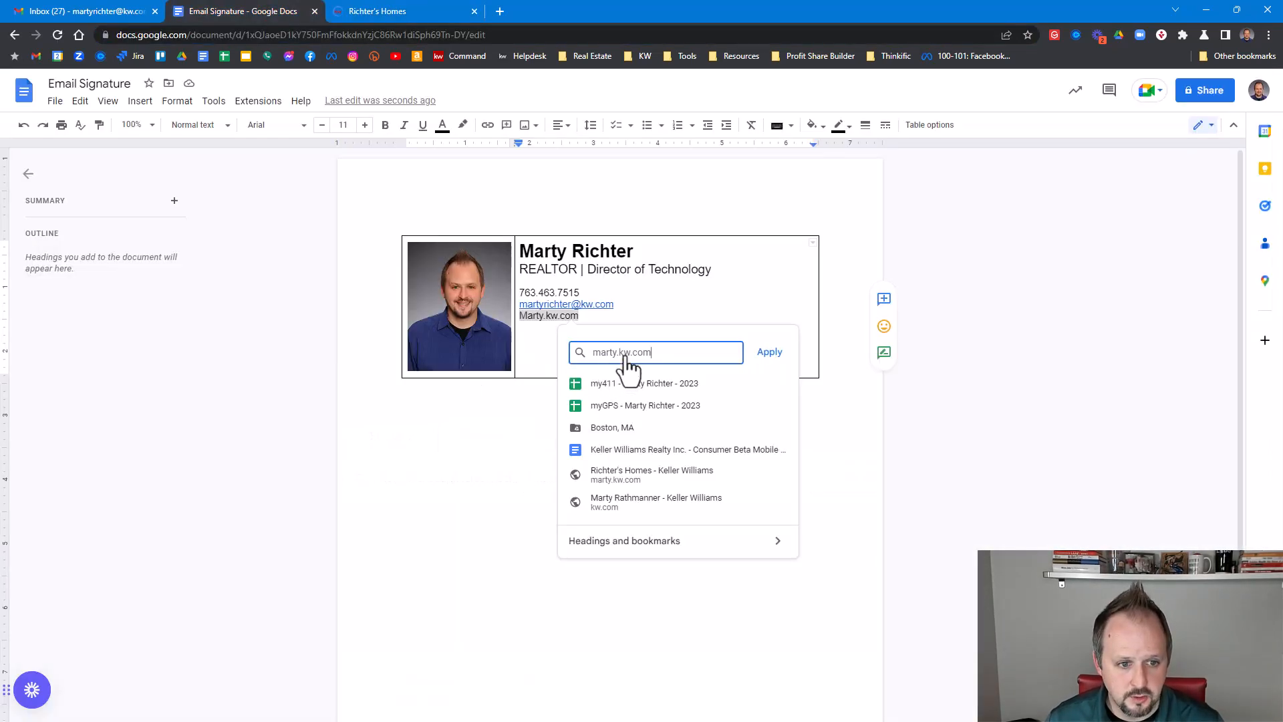
triple_click(660, 354)
key(ctrl+v)
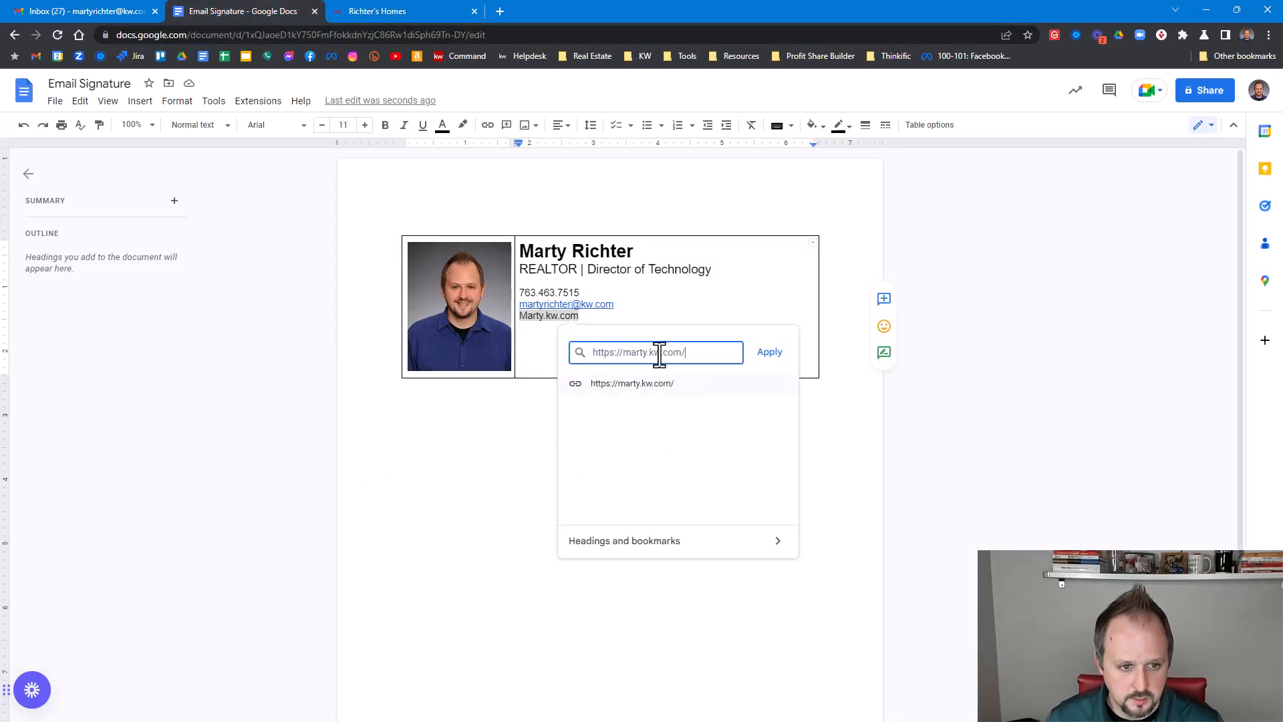
click(768, 352)
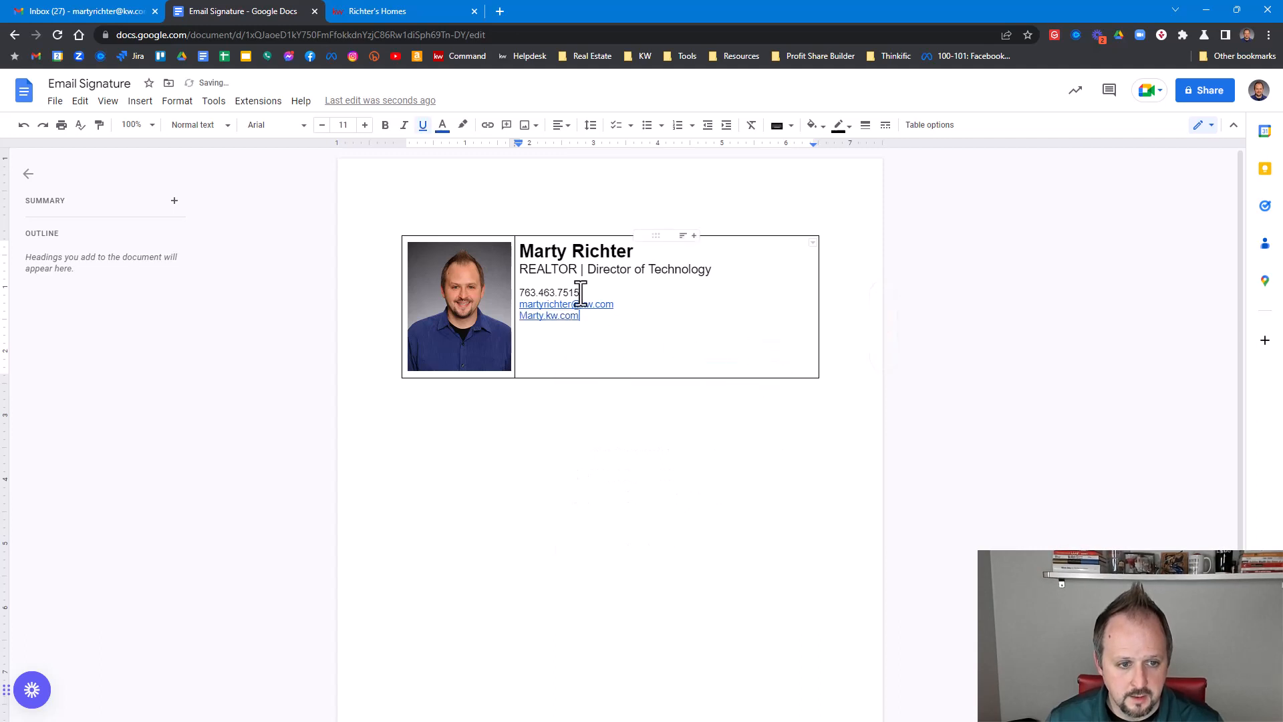
Step: Link the phone number line to "tel:" followed by the phone number, and test the link
drag(580, 294, 522, 294)
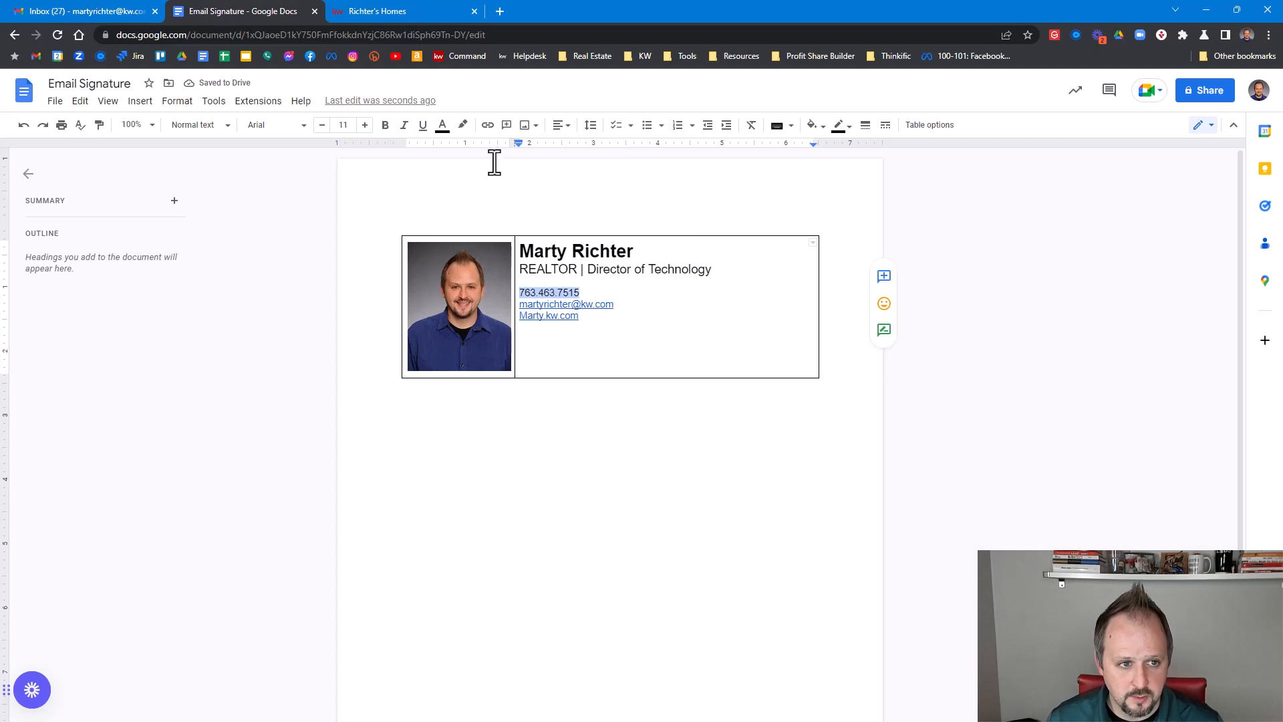
click(488, 126)
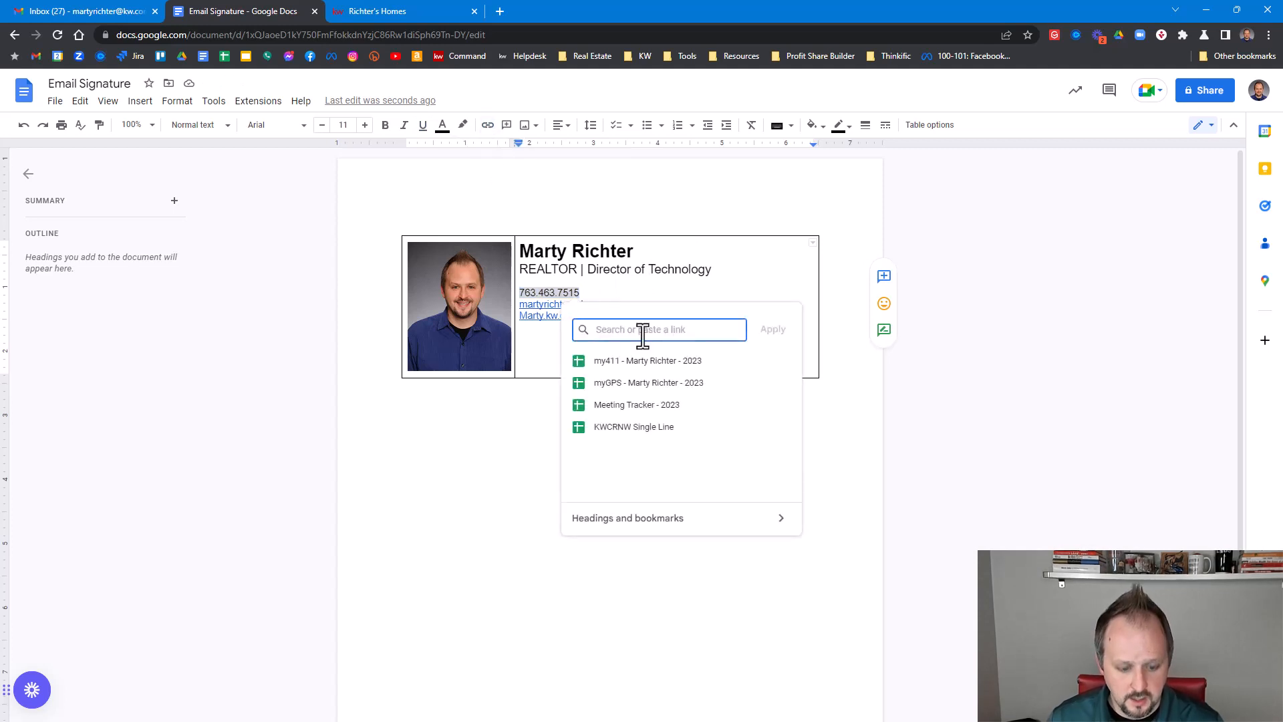
text(tel:)
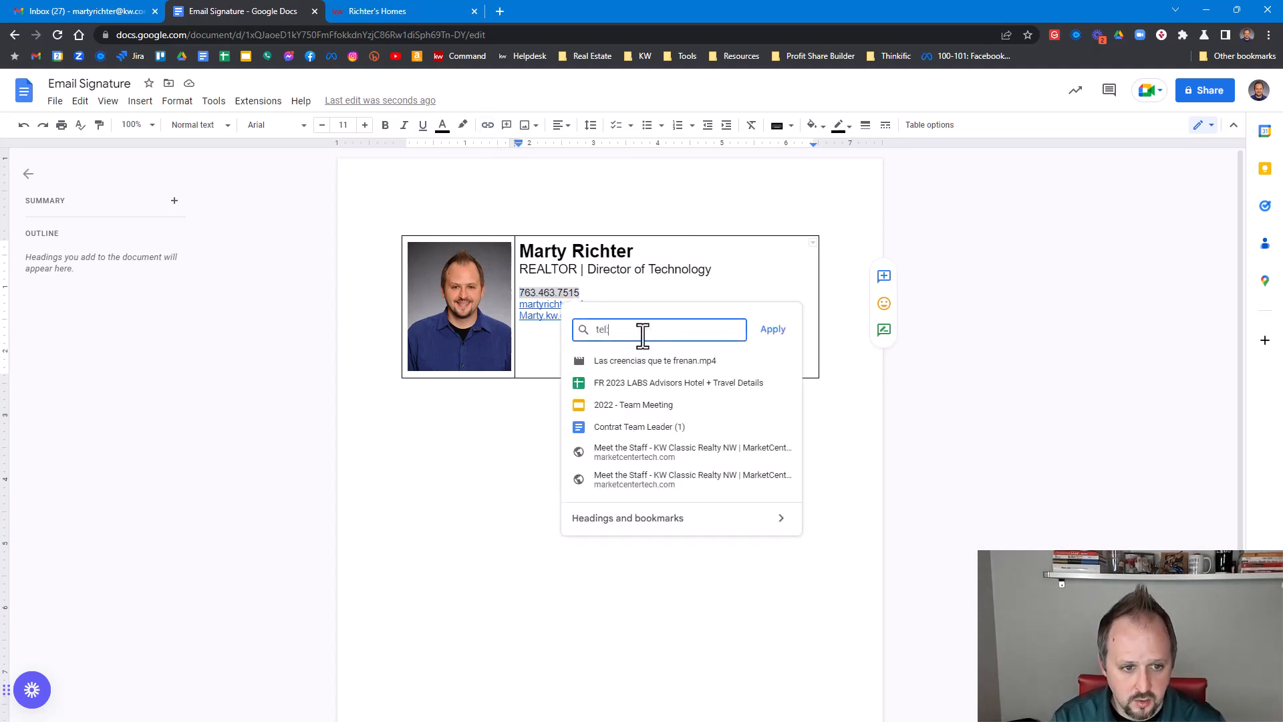
key(ctrl+v)
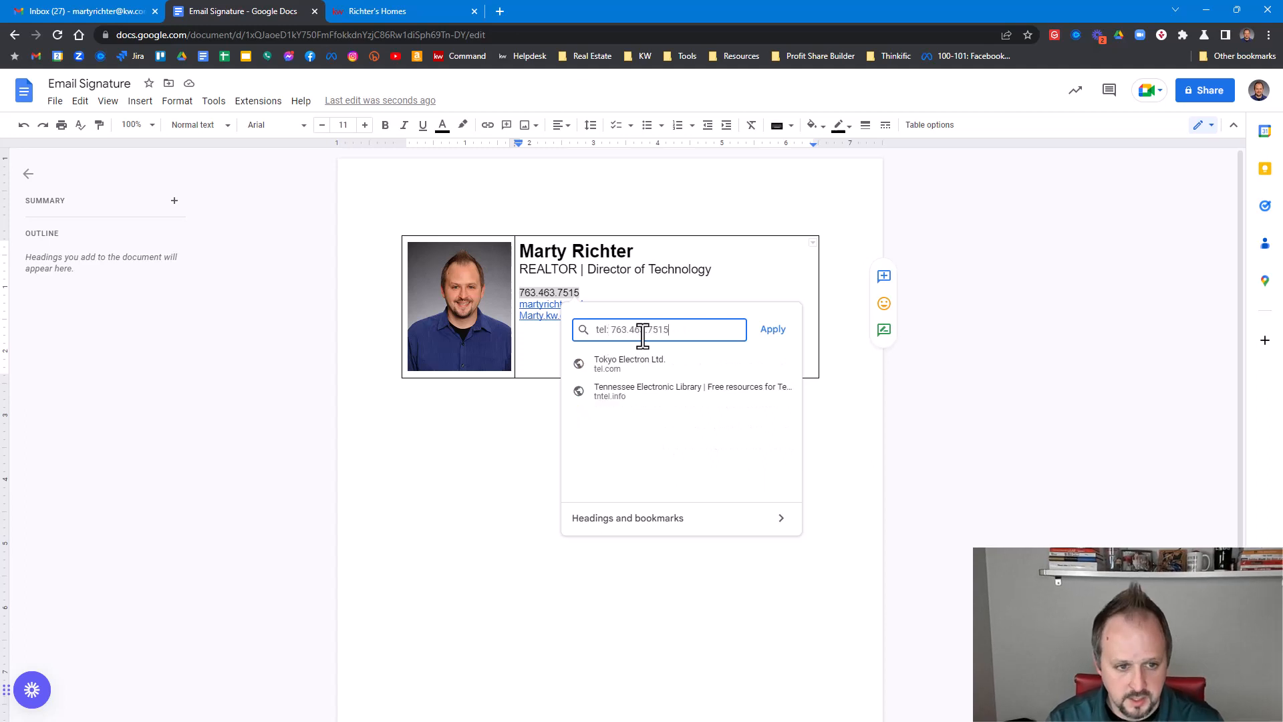
click(772, 330)
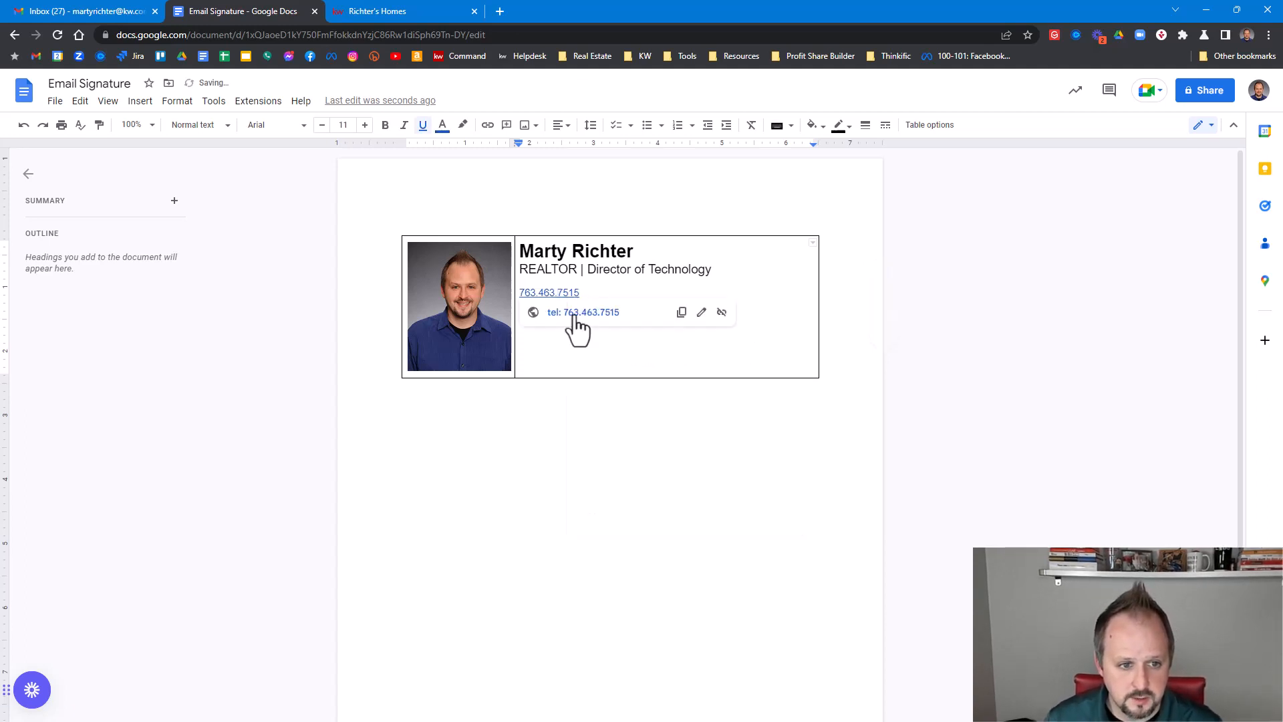
click(576, 327)
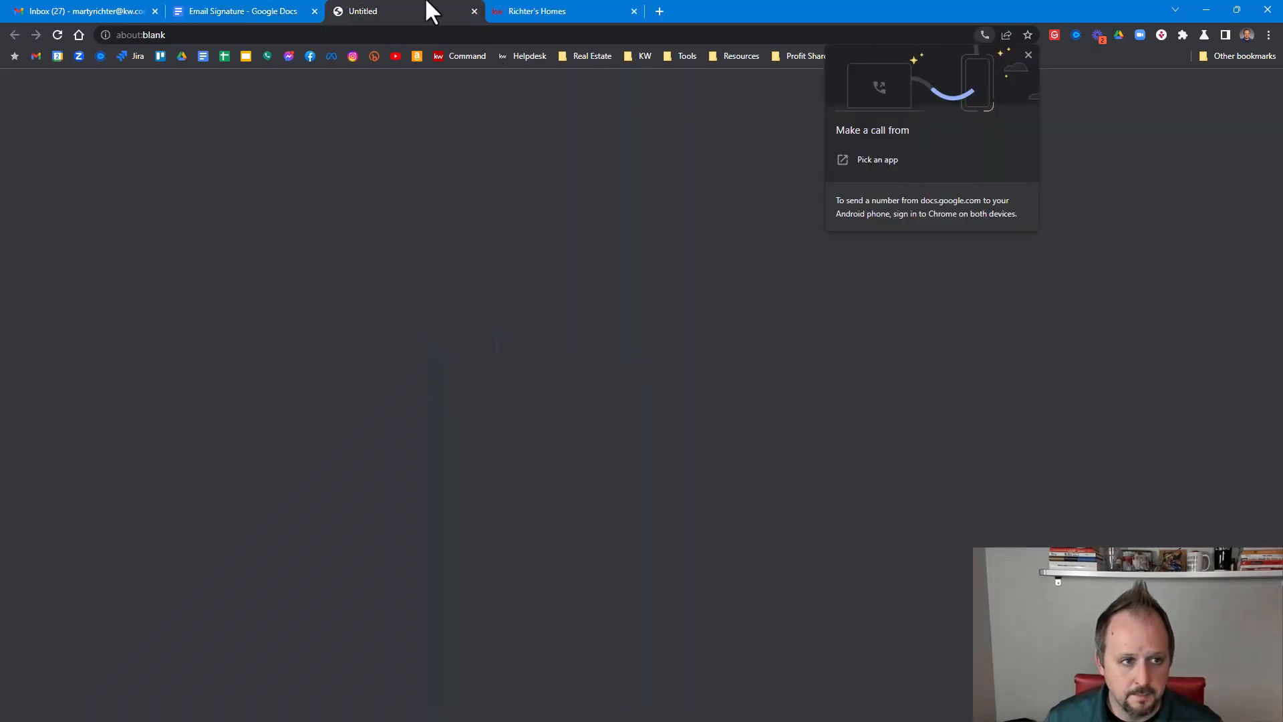
click(474, 11)
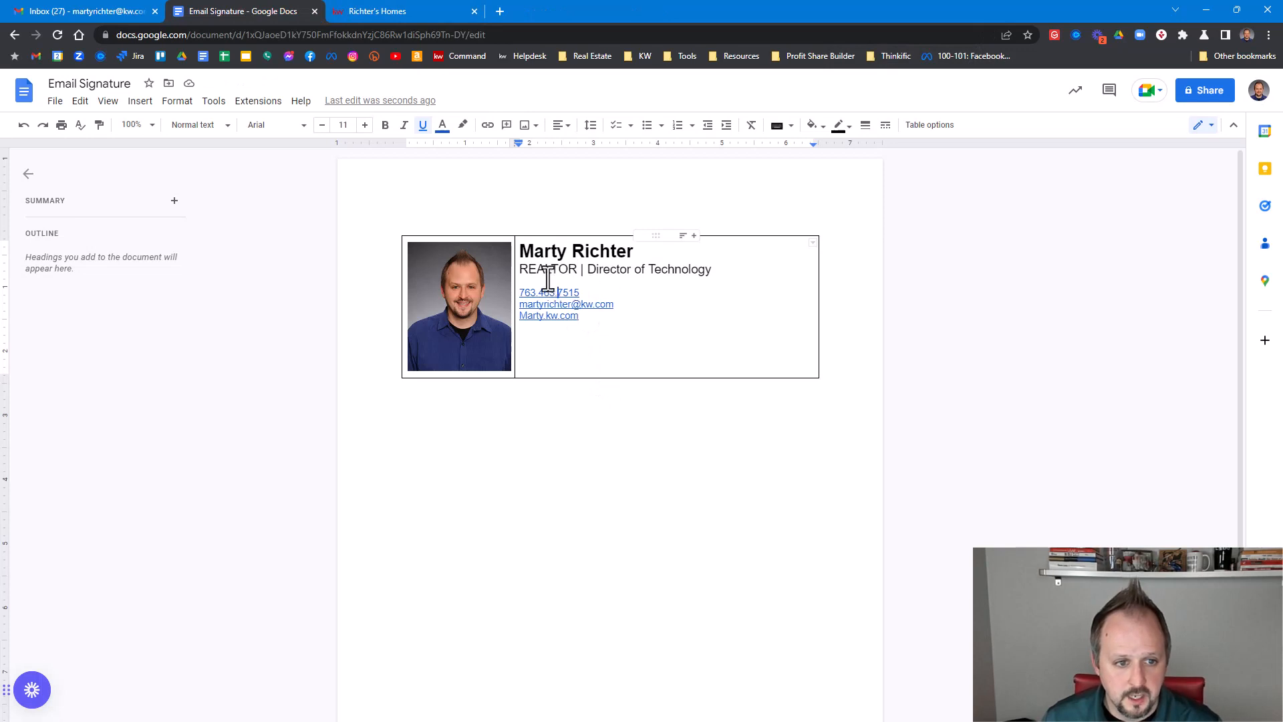
Step: Try a horizontal line between the job title and the phone number
click(528, 280)
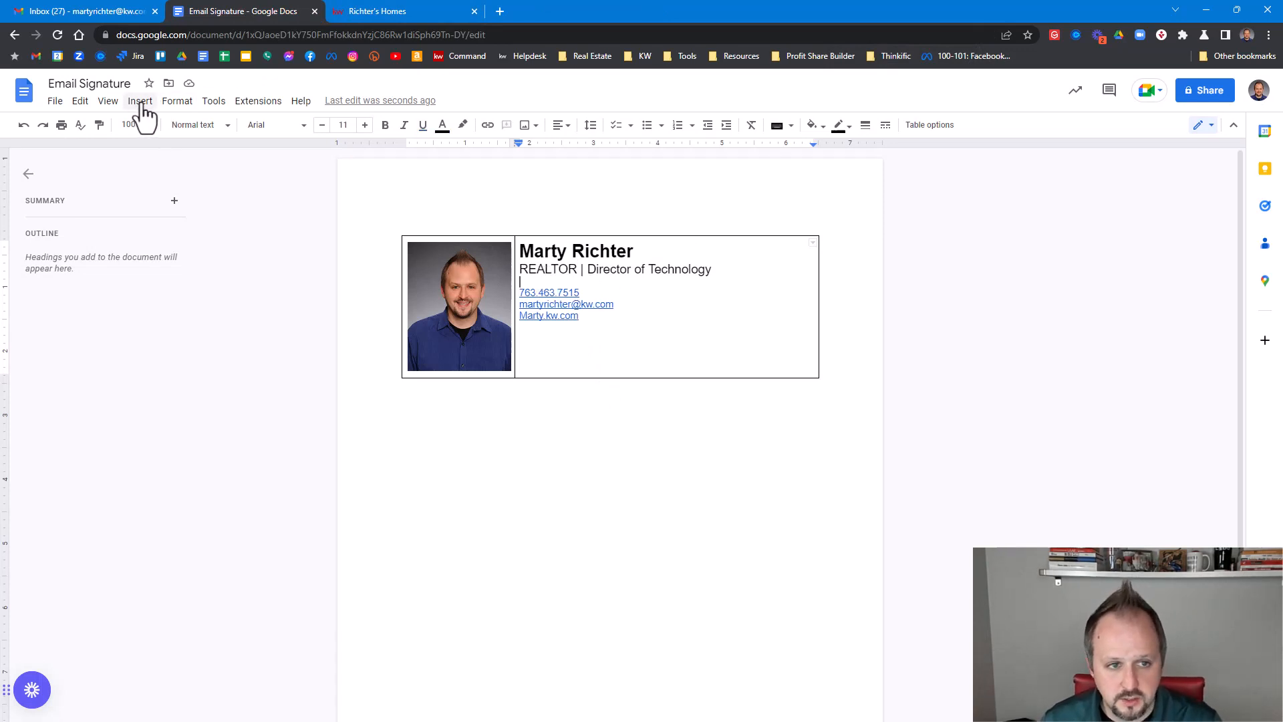
click(142, 102)
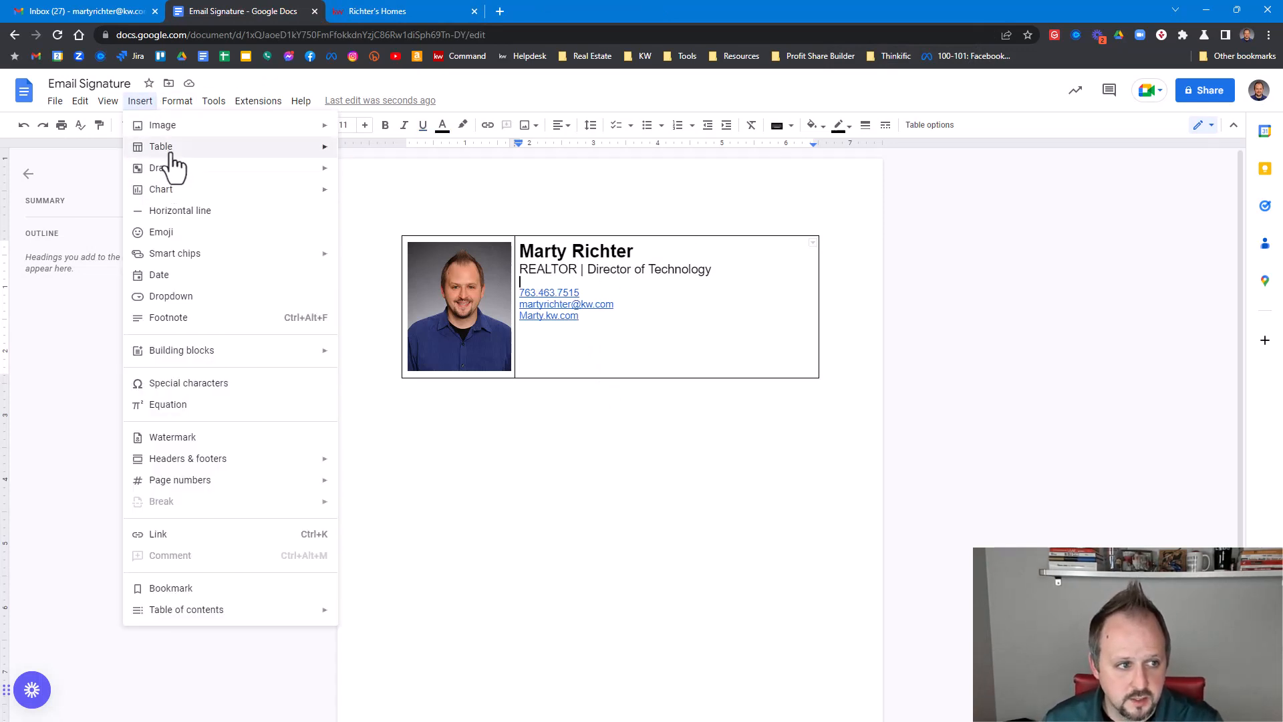
click(180, 212)
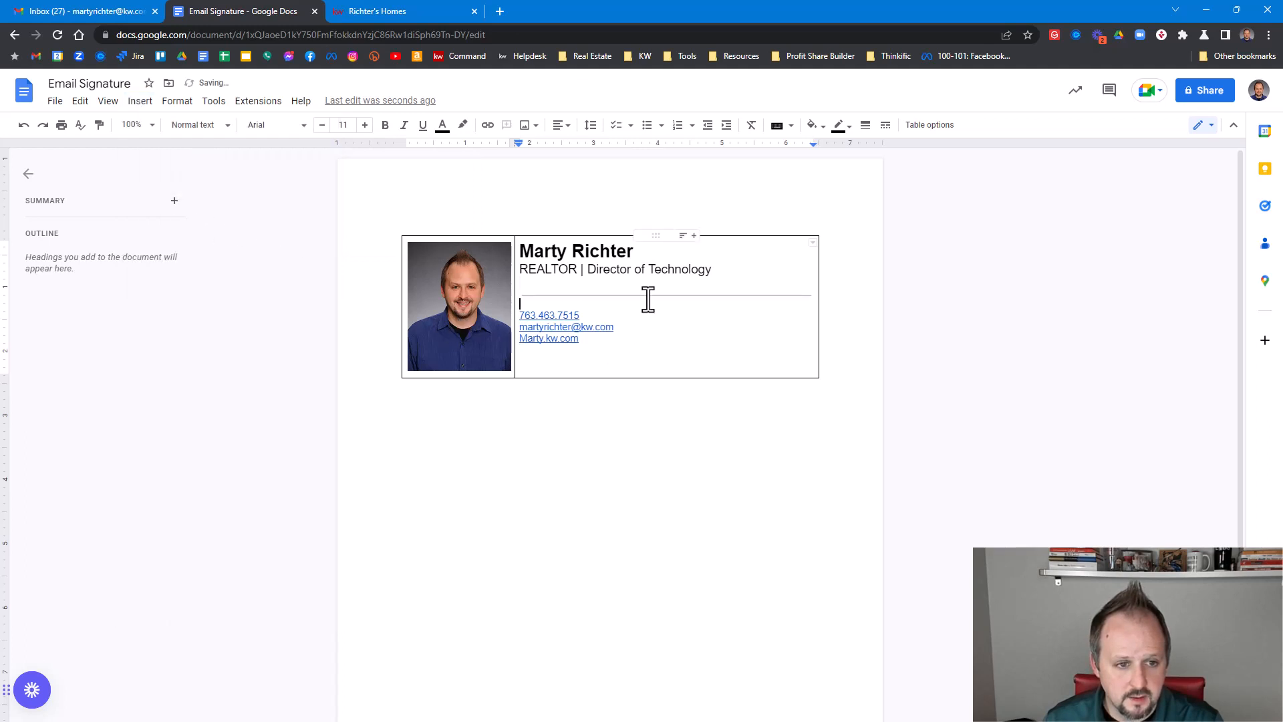
Step: Set the text color of the name line to the custom hex color b40101
triple_click(580, 254)
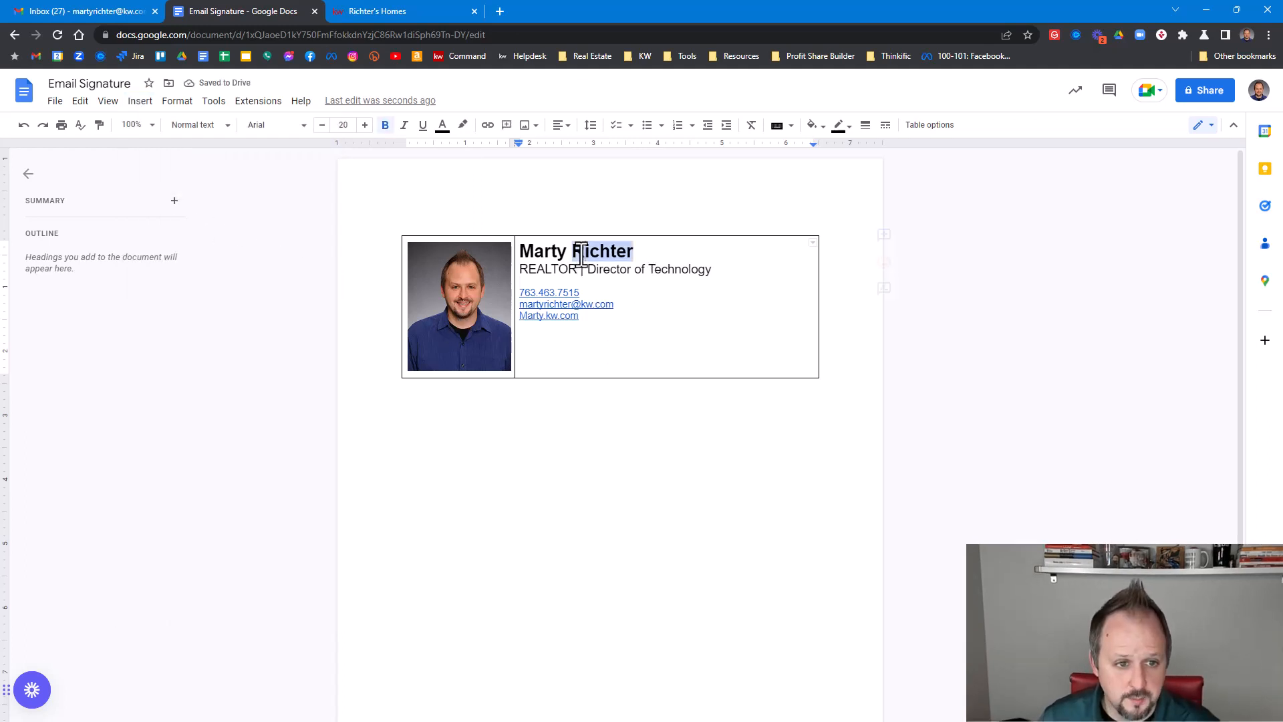
click(444, 125)
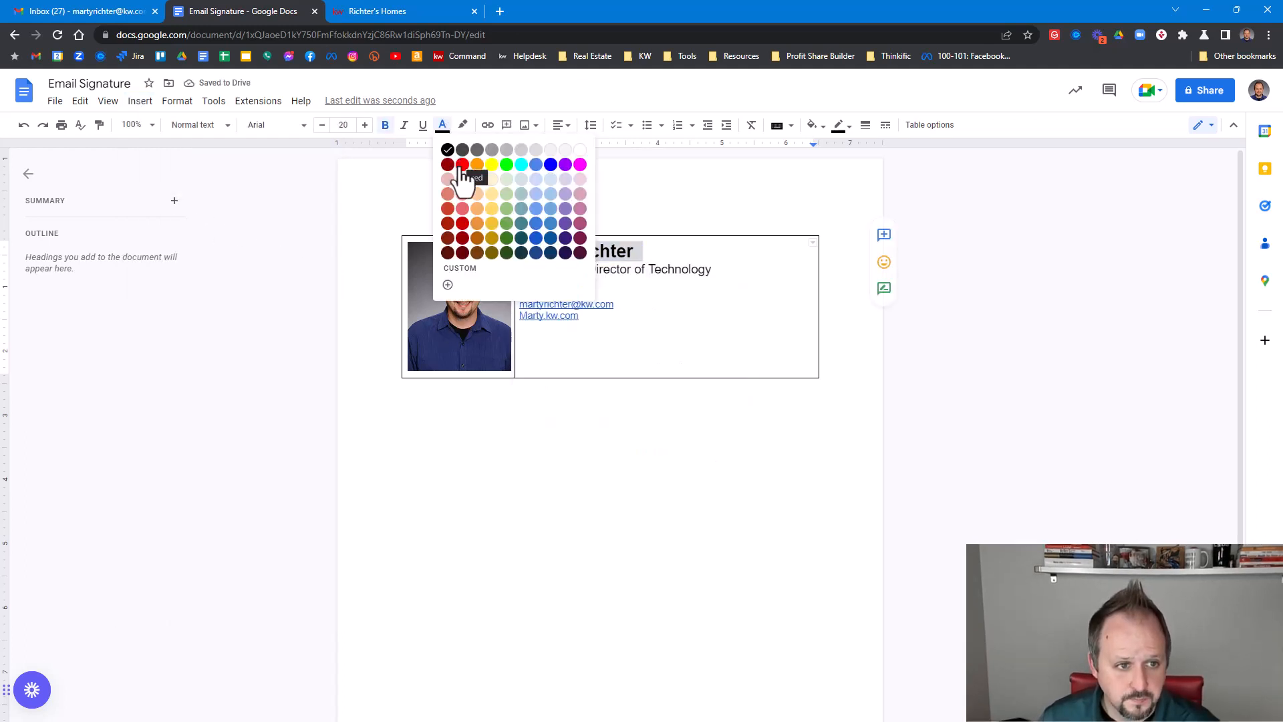
click(448, 286)
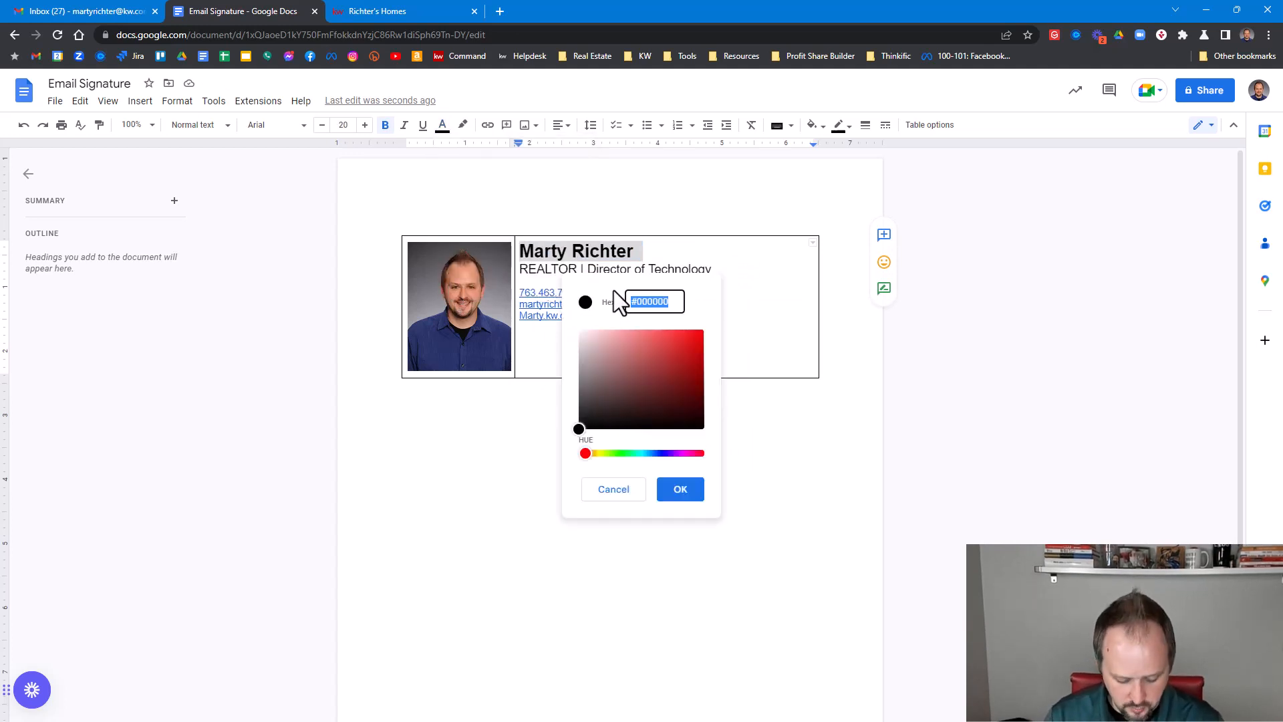
text(b40101)
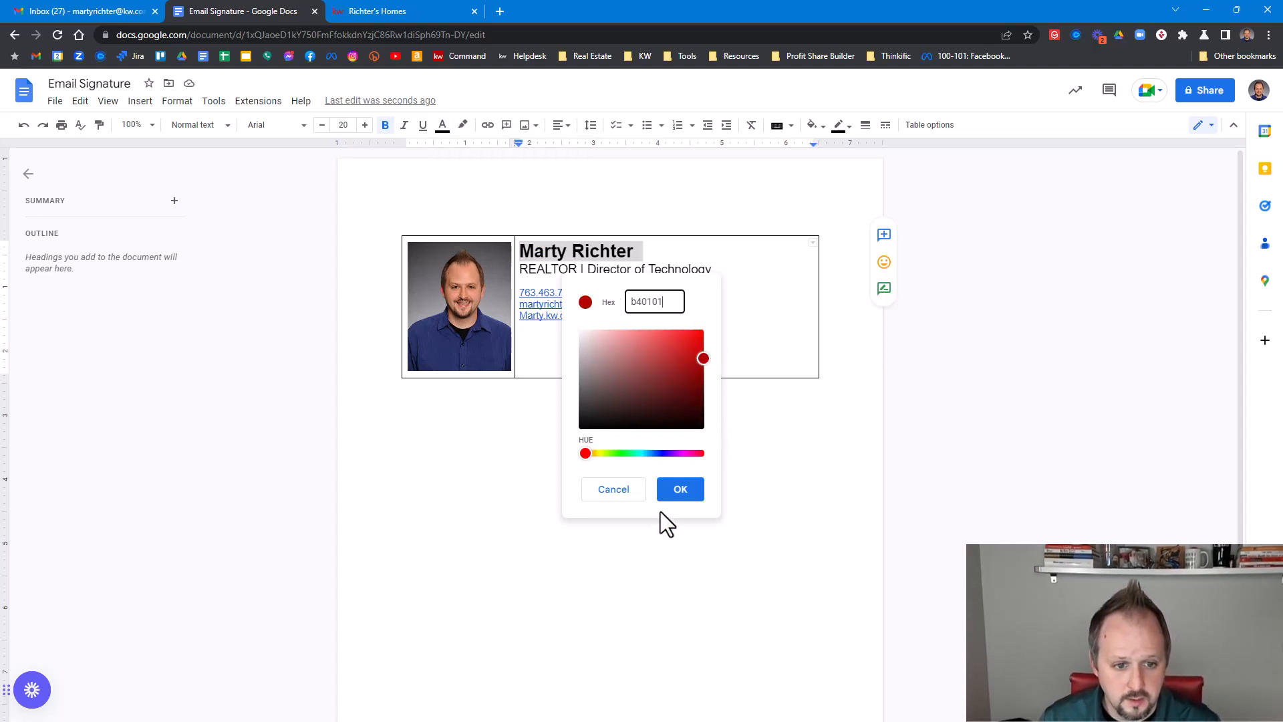
click(679, 491)
click(553, 444)
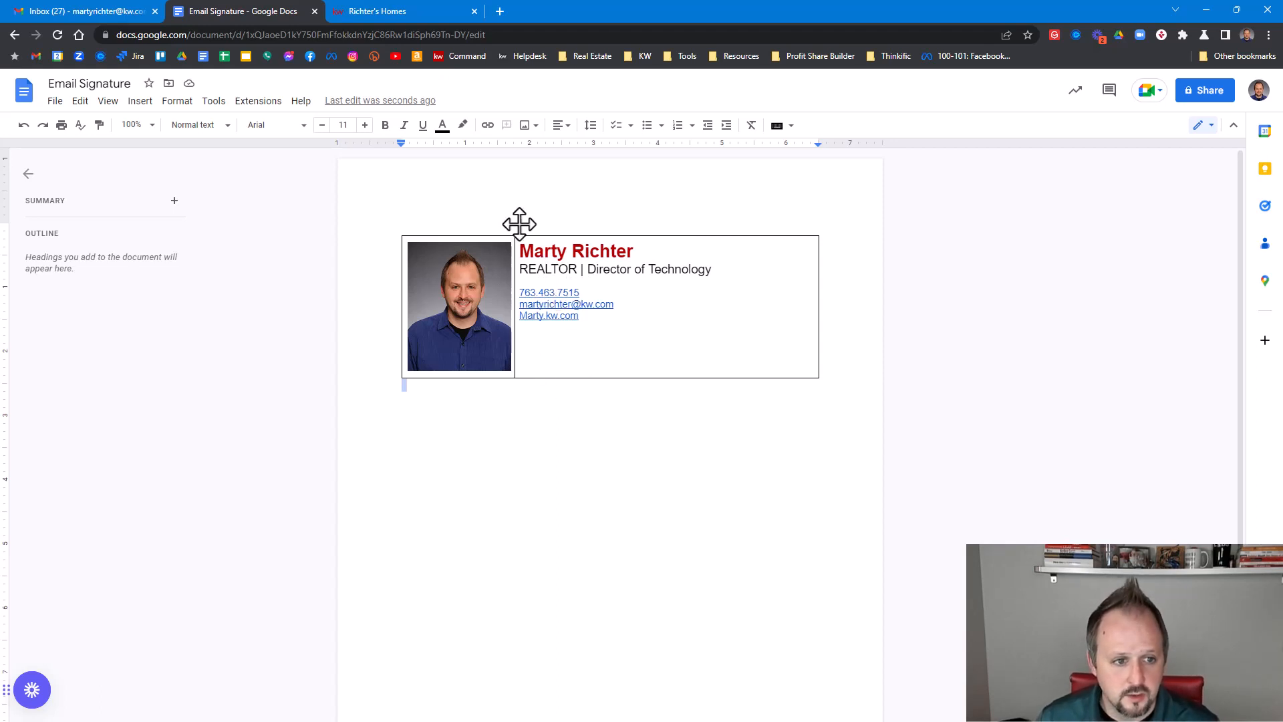
Step: Set the table border color to white and the border width to 0 pt in the table properties
click(538, 366)
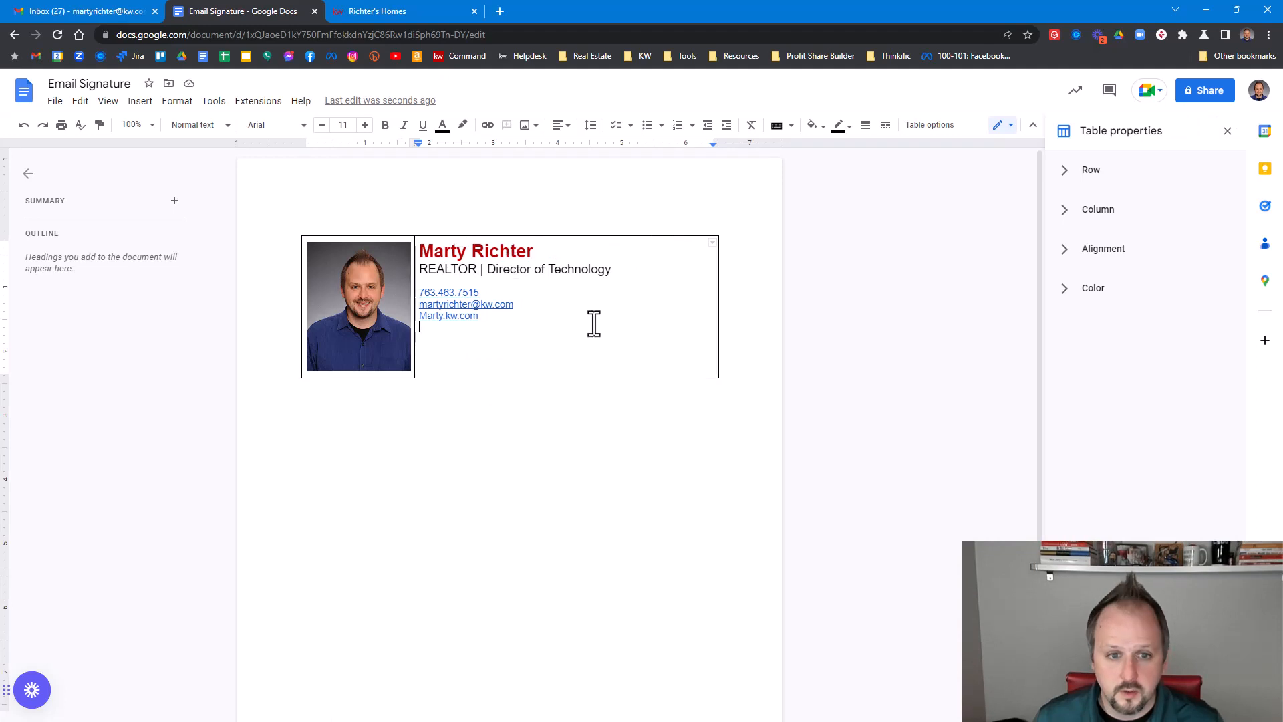
right_click(585, 361)
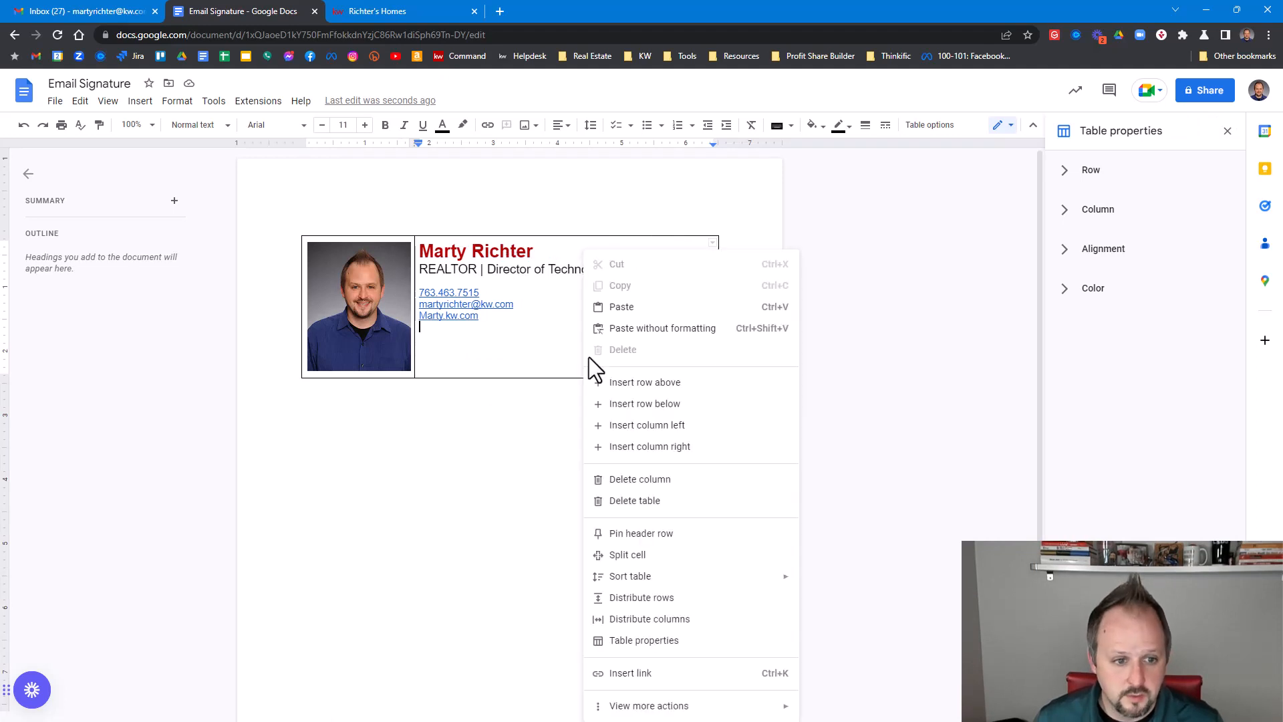
click(652, 640)
click(1062, 289)
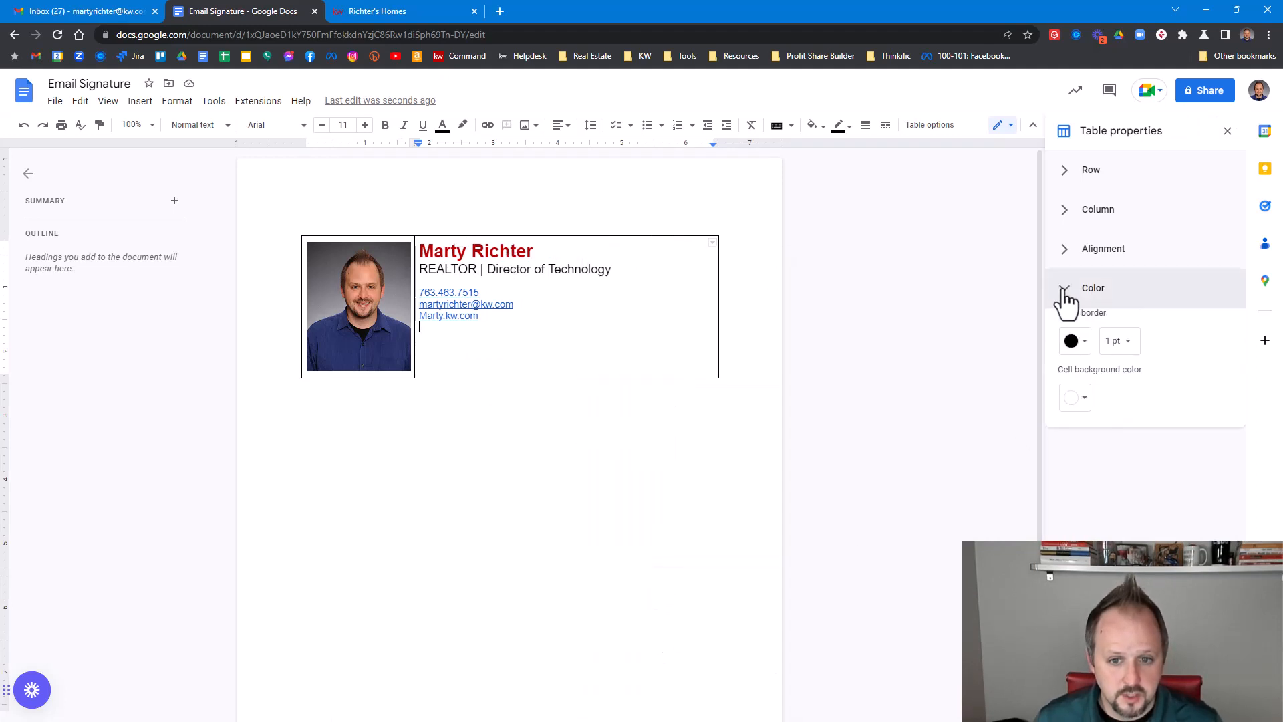
click(1083, 356)
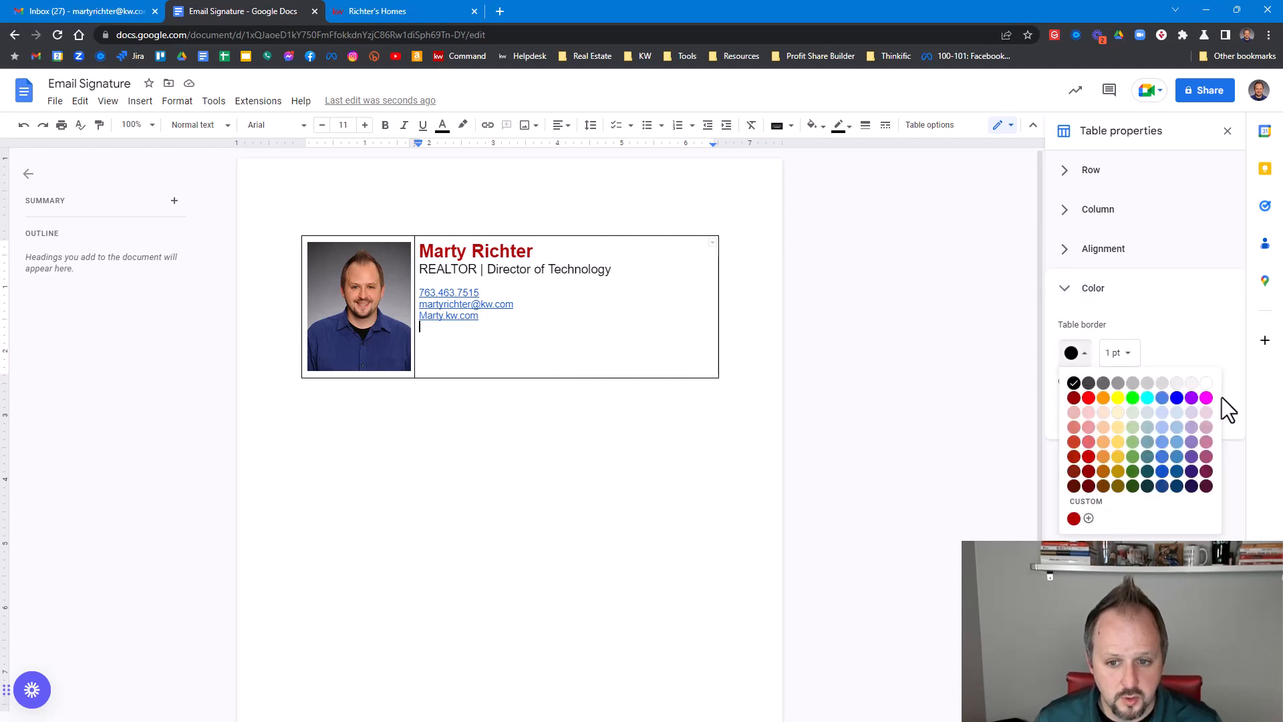
click(1205, 383)
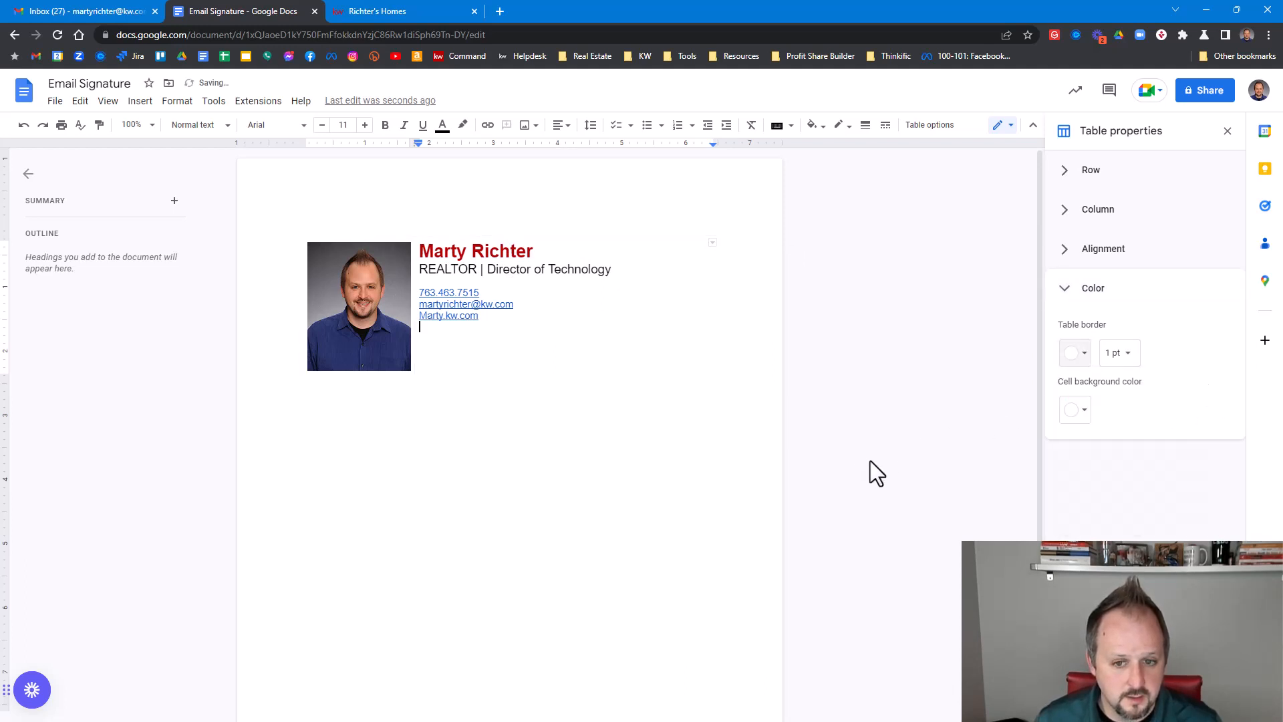
click(1123, 355)
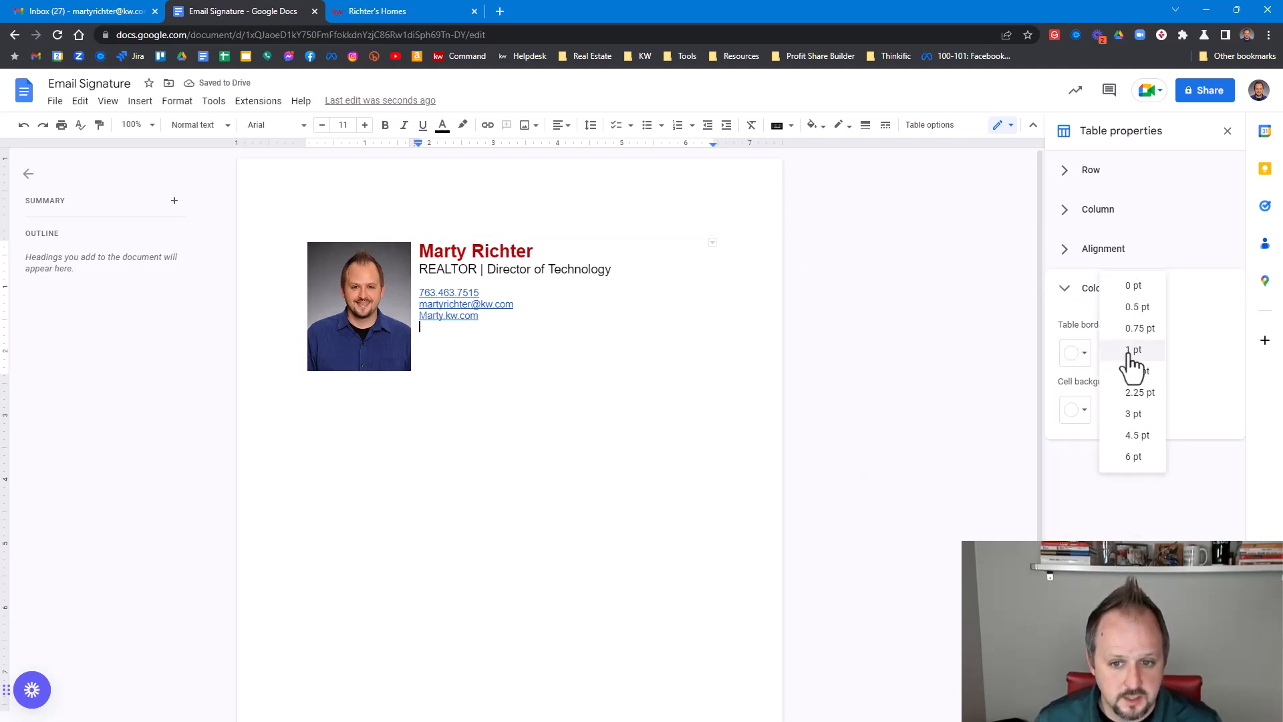
click(1133, 286)
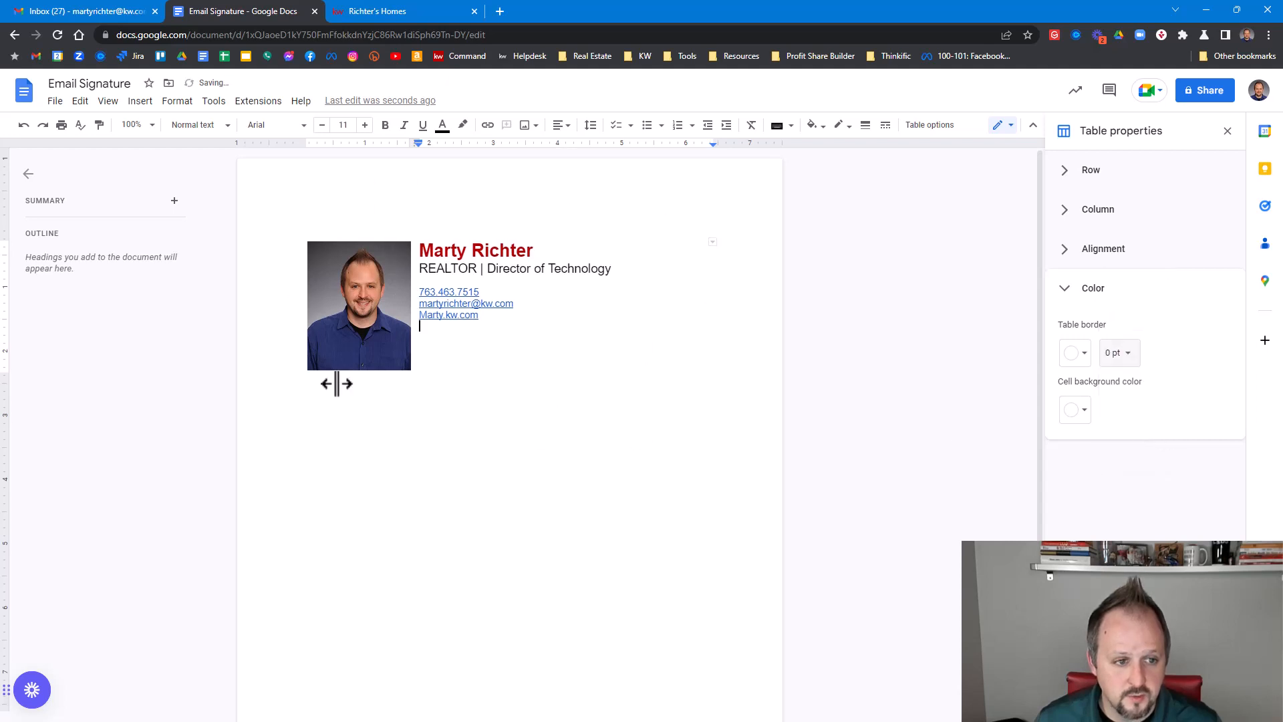
click(590, 483)
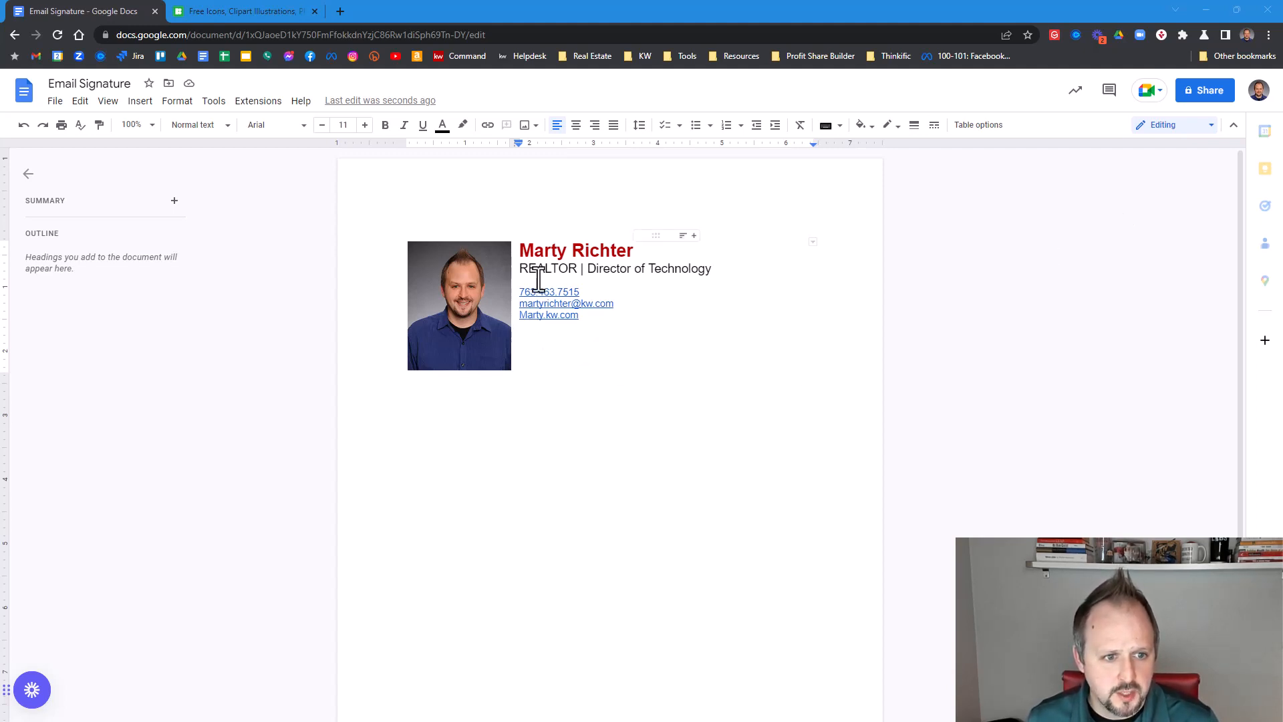
Step: Insert the image KellerWilliams_ClassicRealtyNW_Logo_RGB.png from the computer's Desktop folder below the website line, leaving a small gap
click(532, 328)
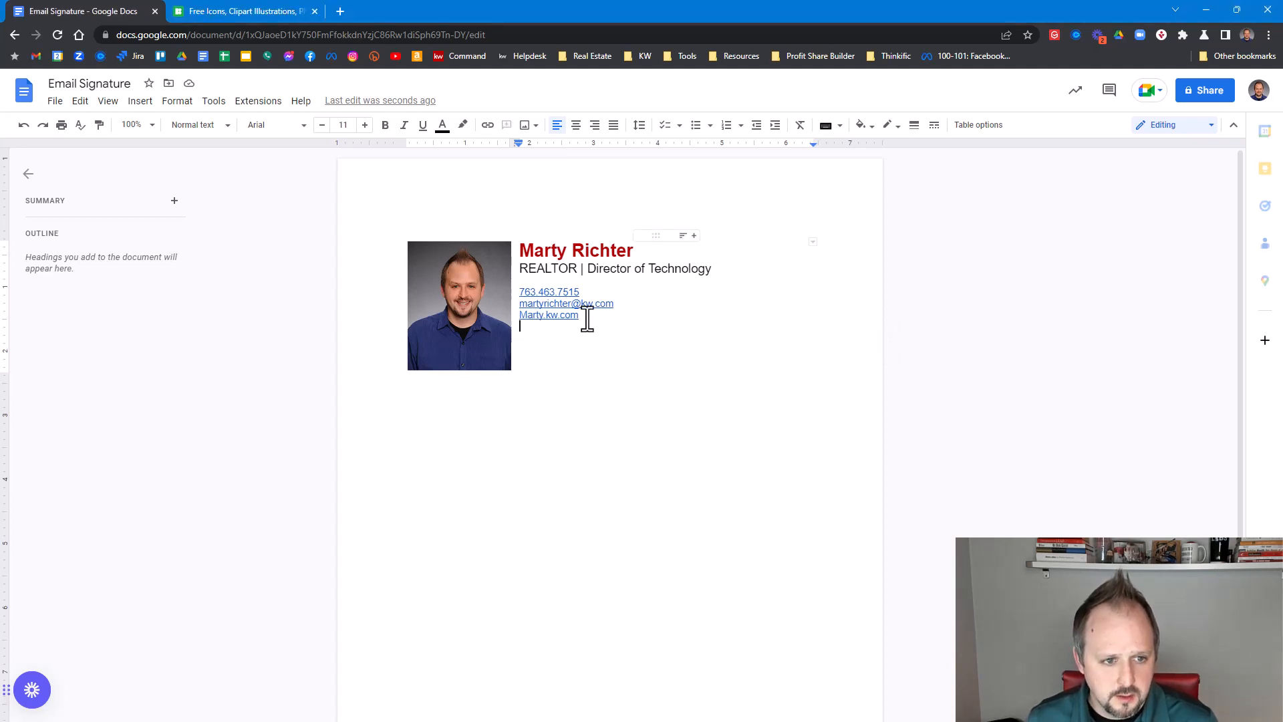
key(BackSpace)
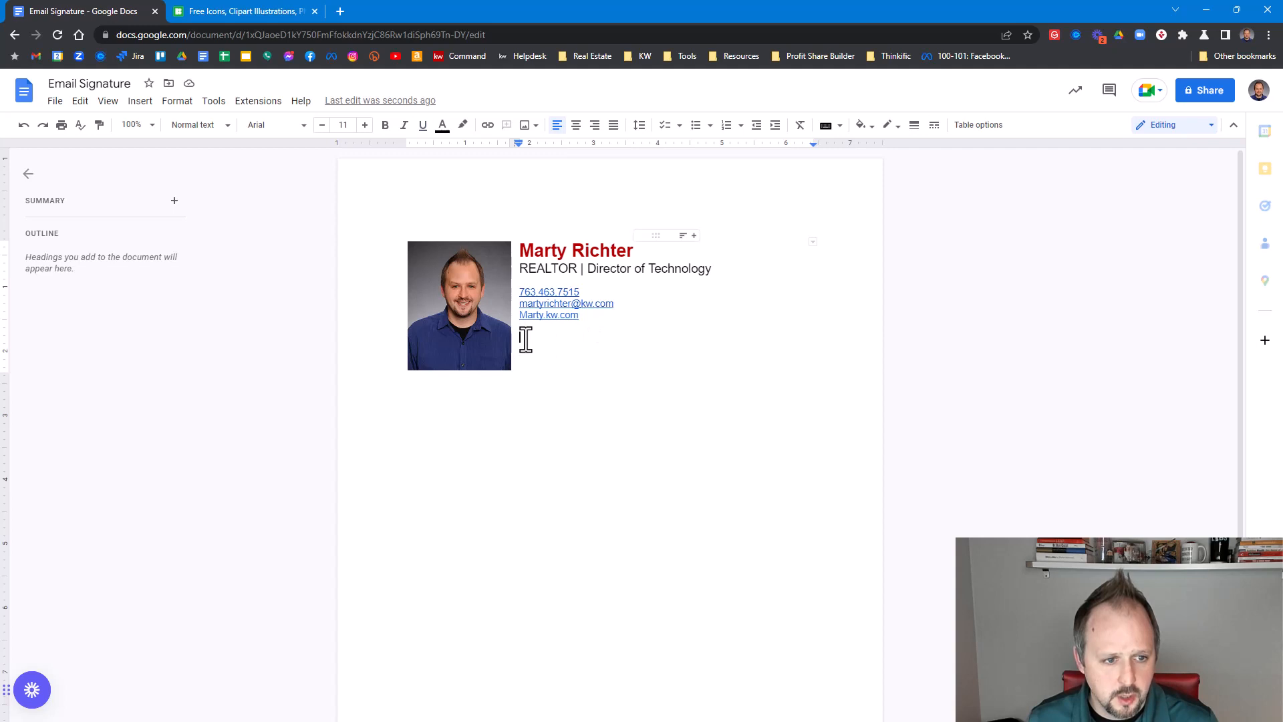
click(139, 102)
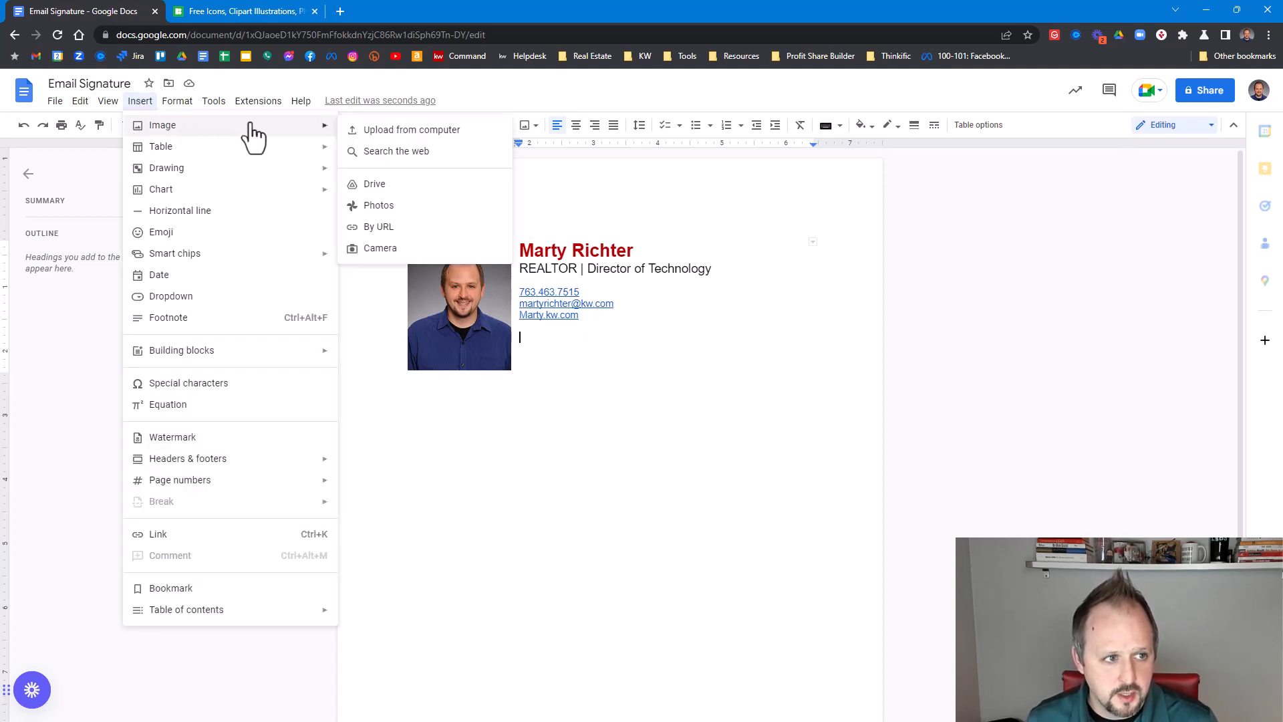
mouse_move(328, 127)
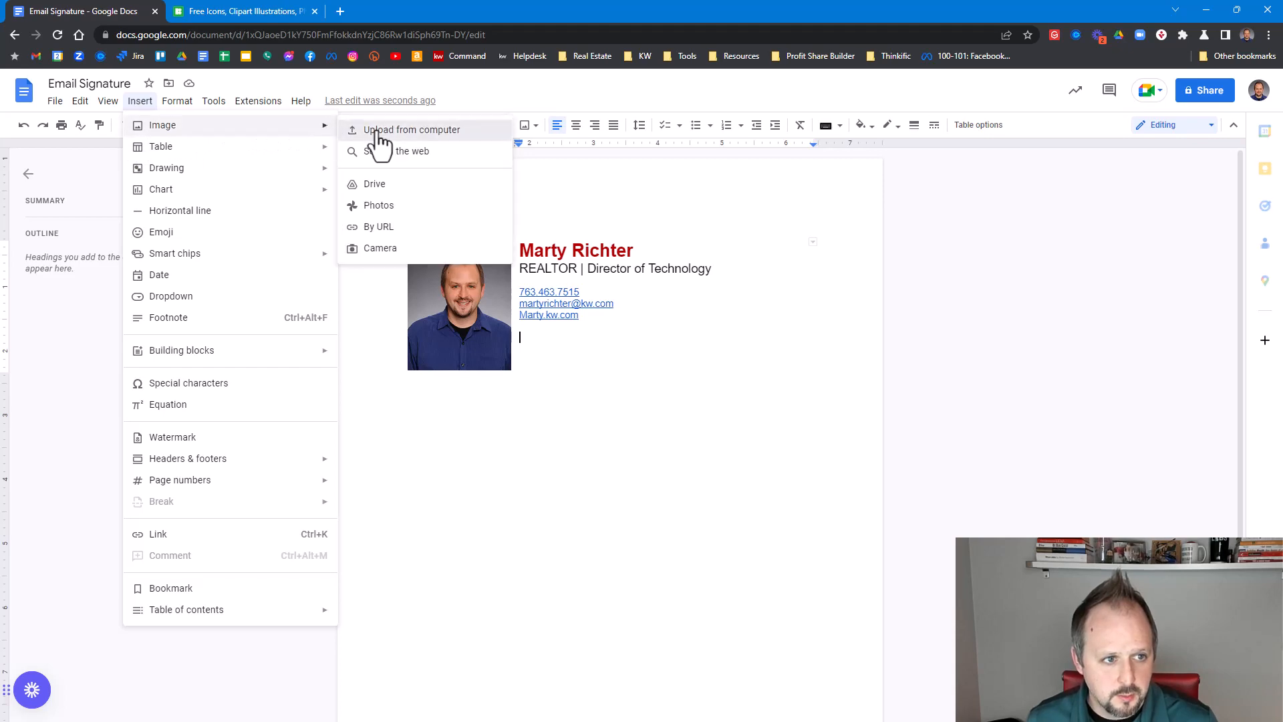
click(374, 129)
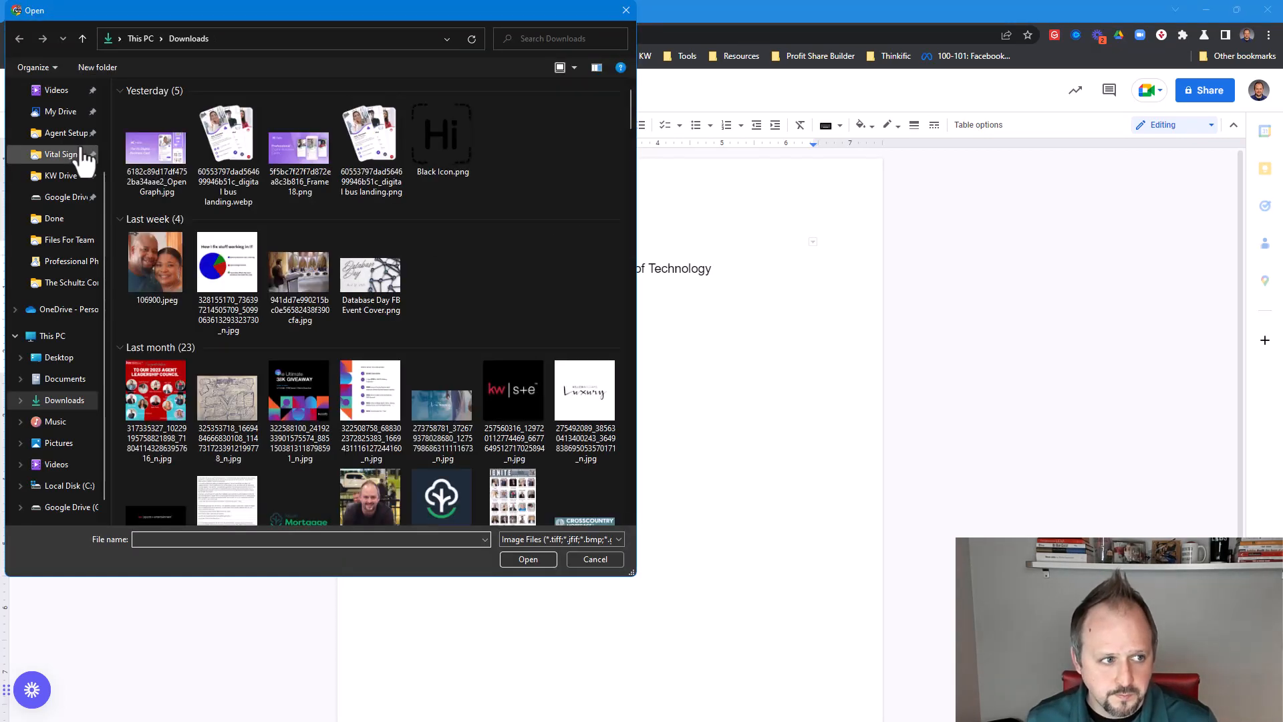
click(59, 117)
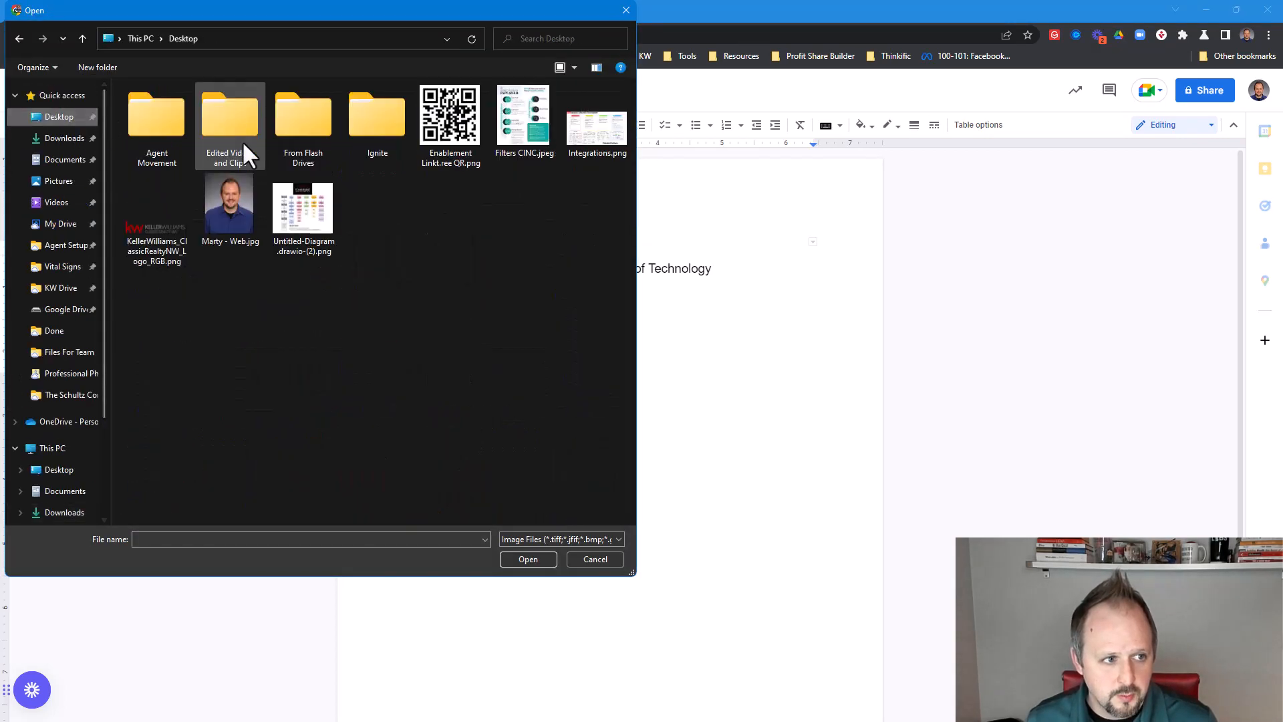
click(142, 236)
click(528, 559)
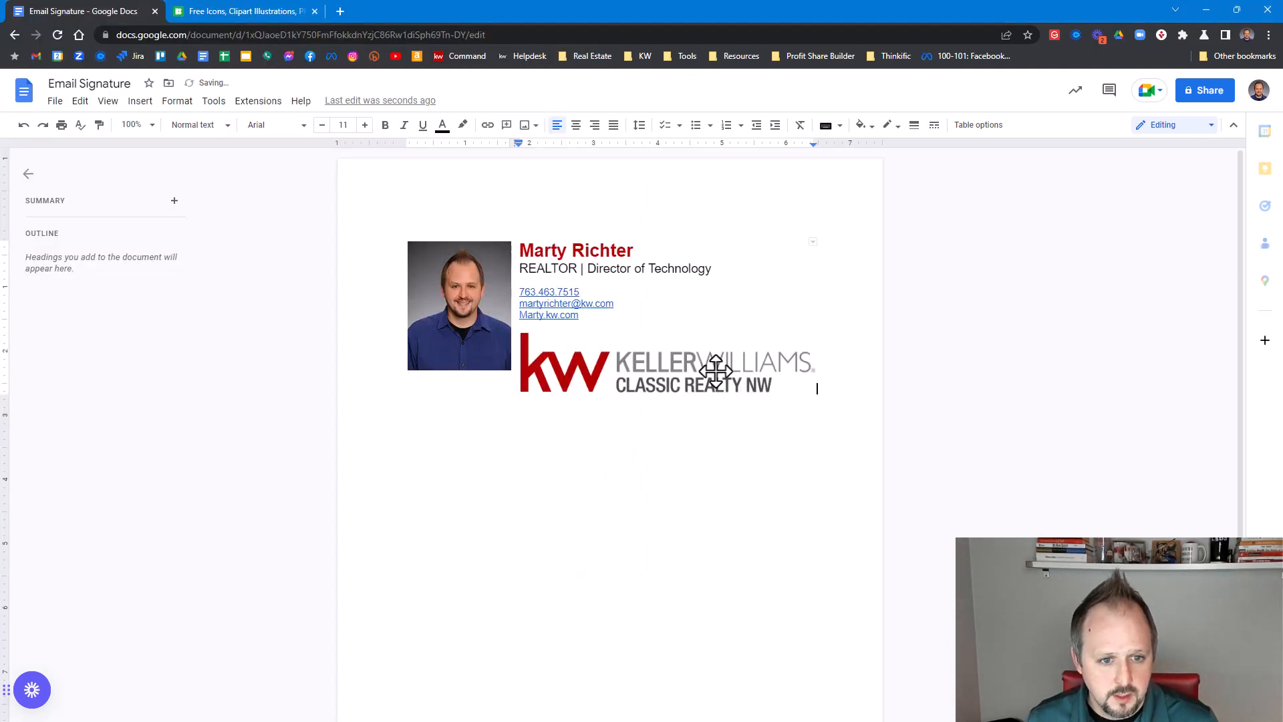
Step: Shrink the Keller Williams logo proportionally to about 2 inches wide so it fits beside the portrait photo
click(770, 372)
drag(815, 392, 649, 358)
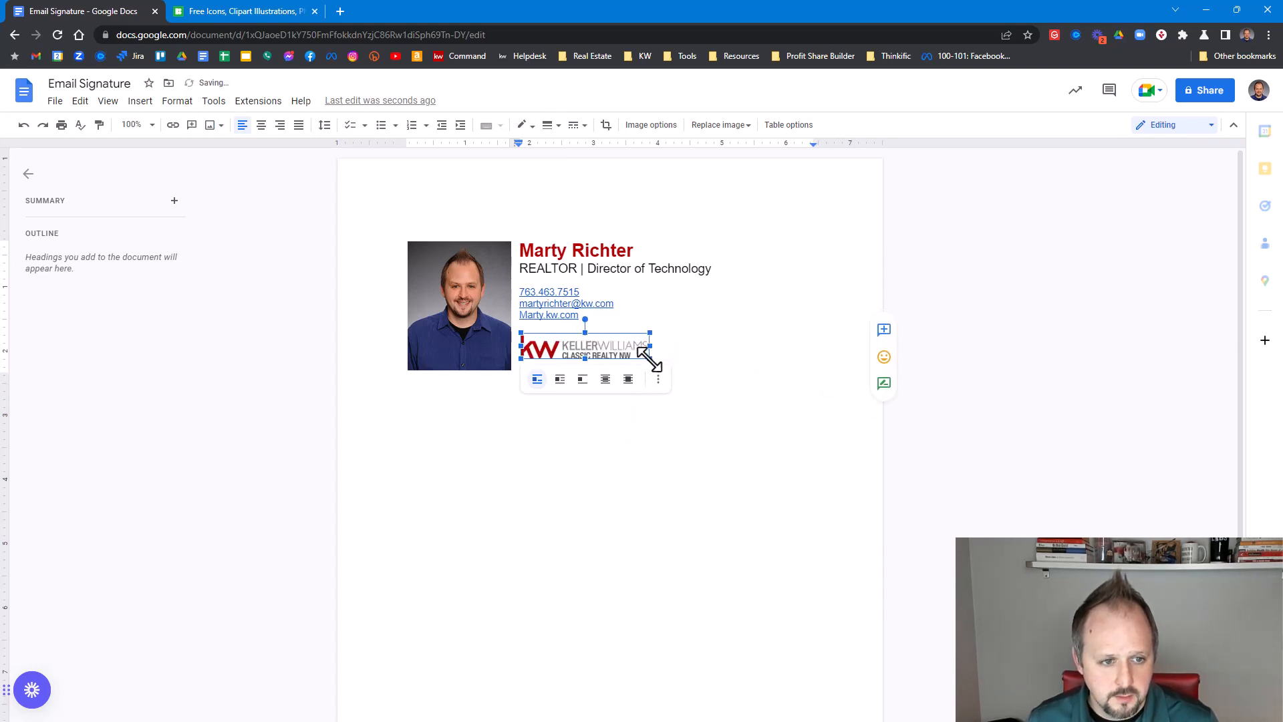
click(655, 465)
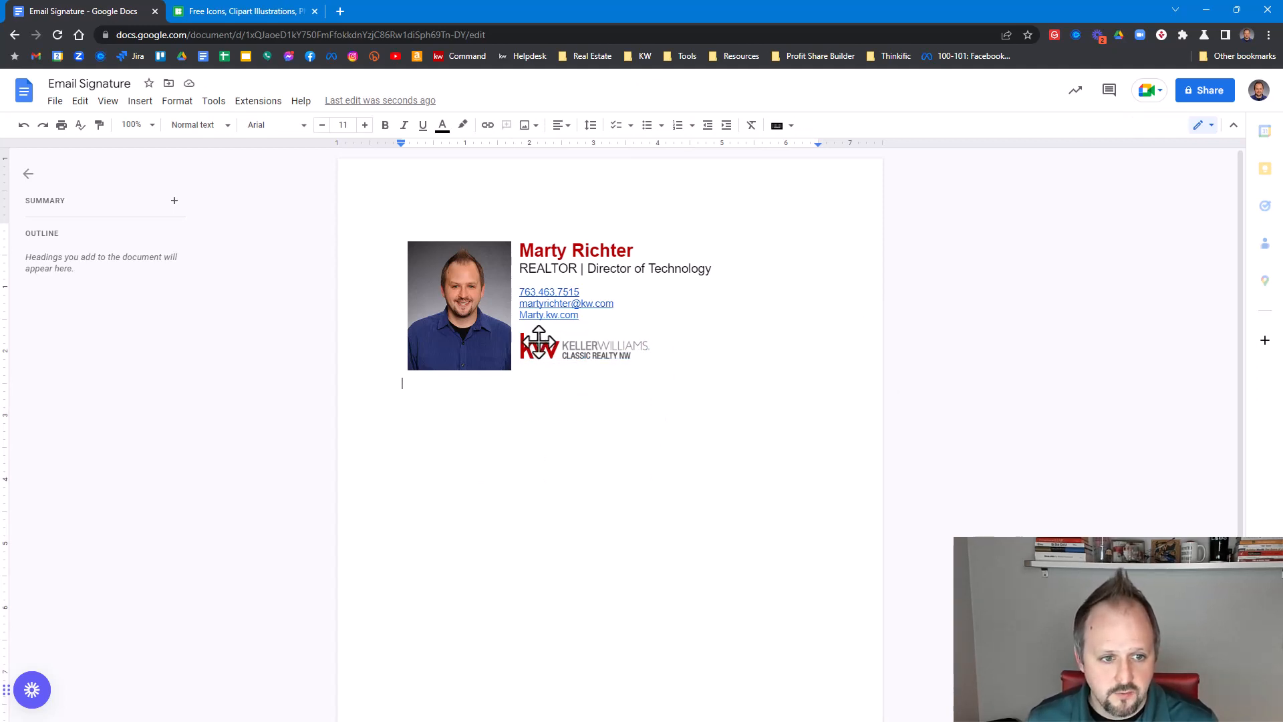
Step: Set the table border to black at 0.5 pt and insert a new row below the signature row
click(696, 348)
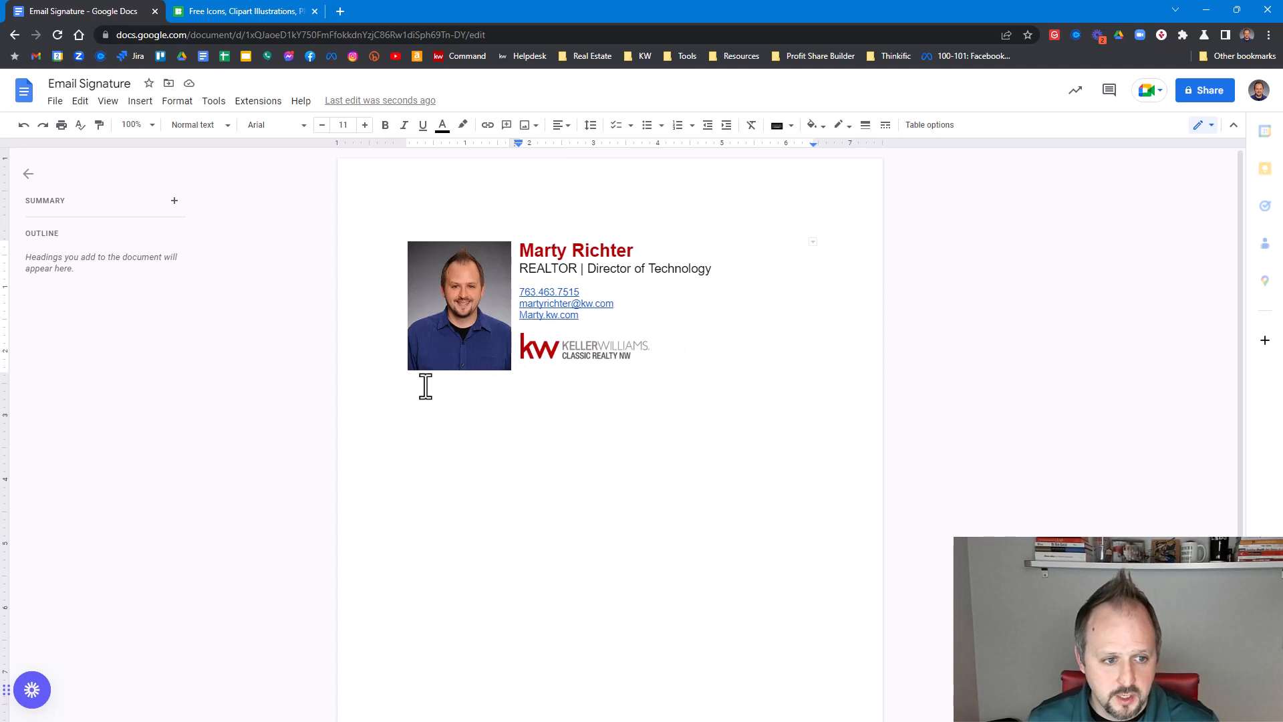
right_click(676, 355)
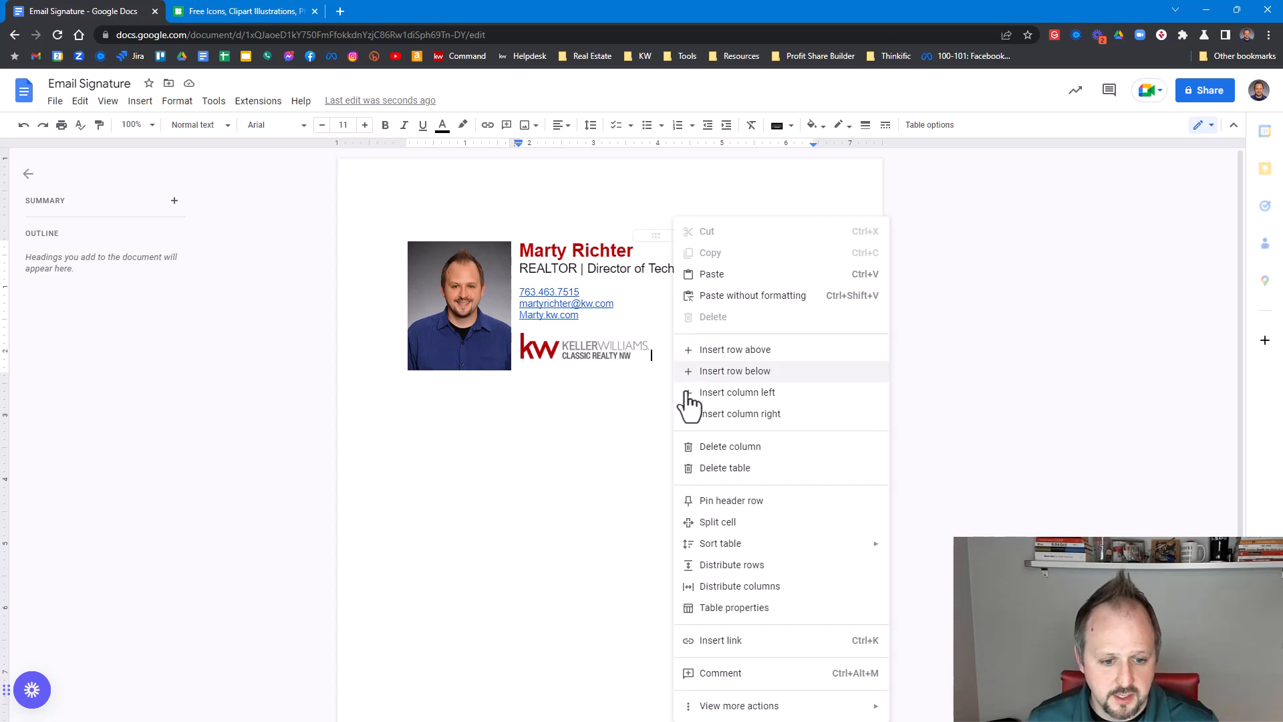
click(648, 306)
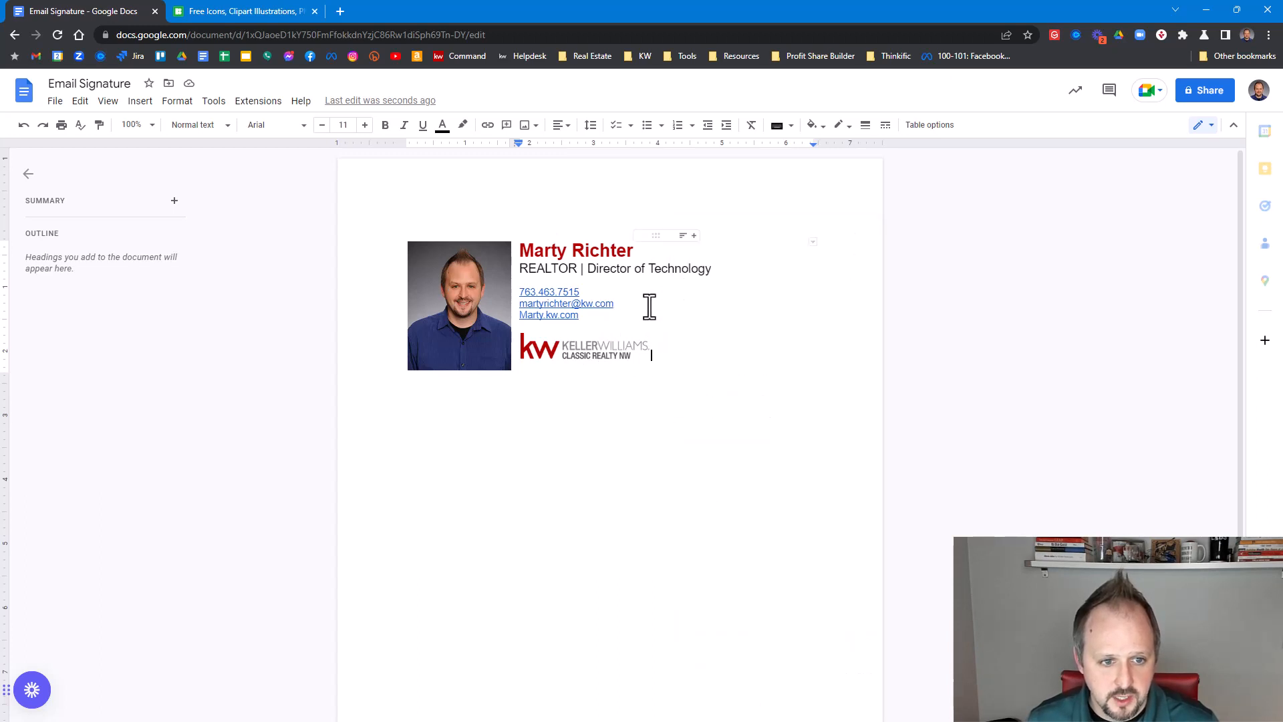
right_click(646, 307)
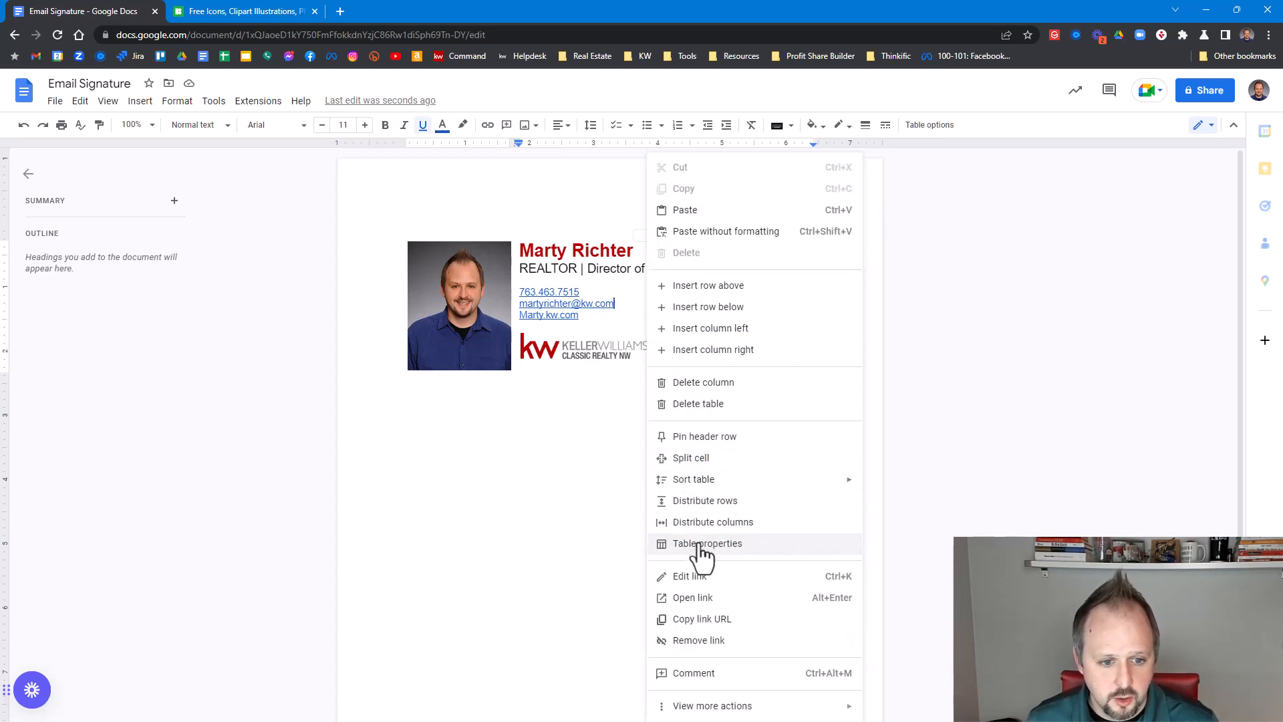
click(776, 541)
click(1076, 354)
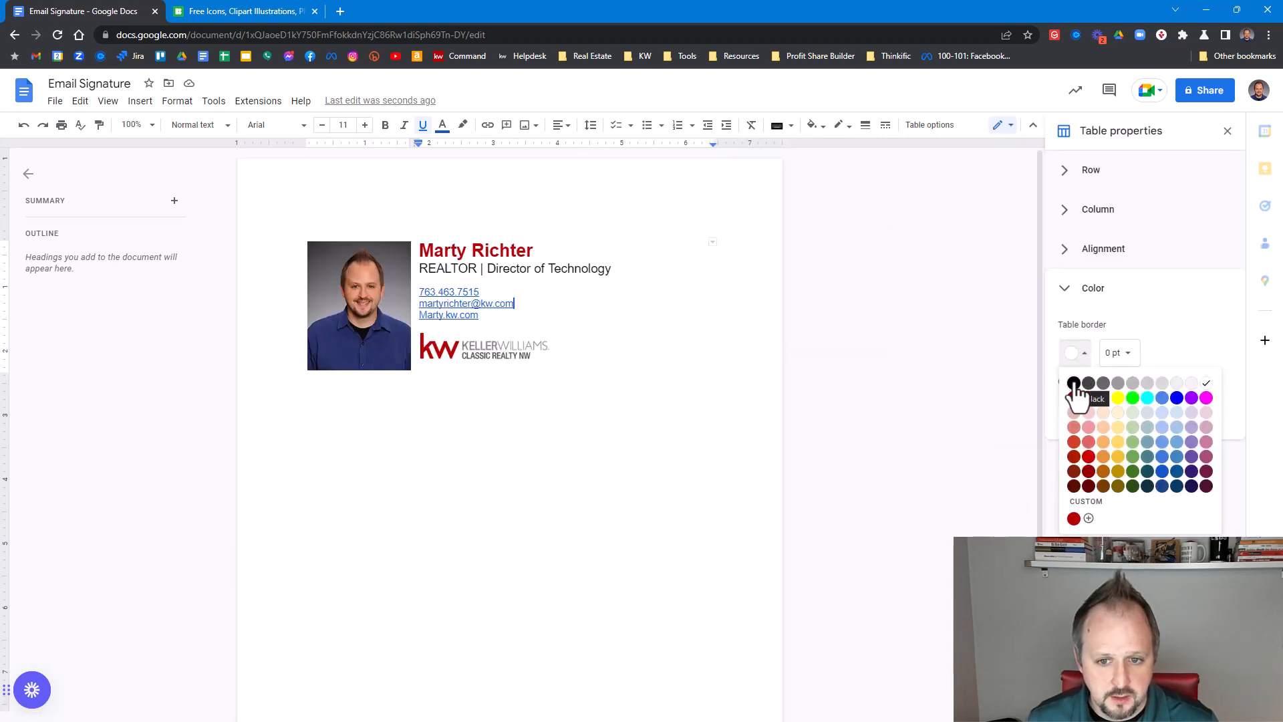
click(1074, 375)
click(1119, 352)
click(1129, 373)
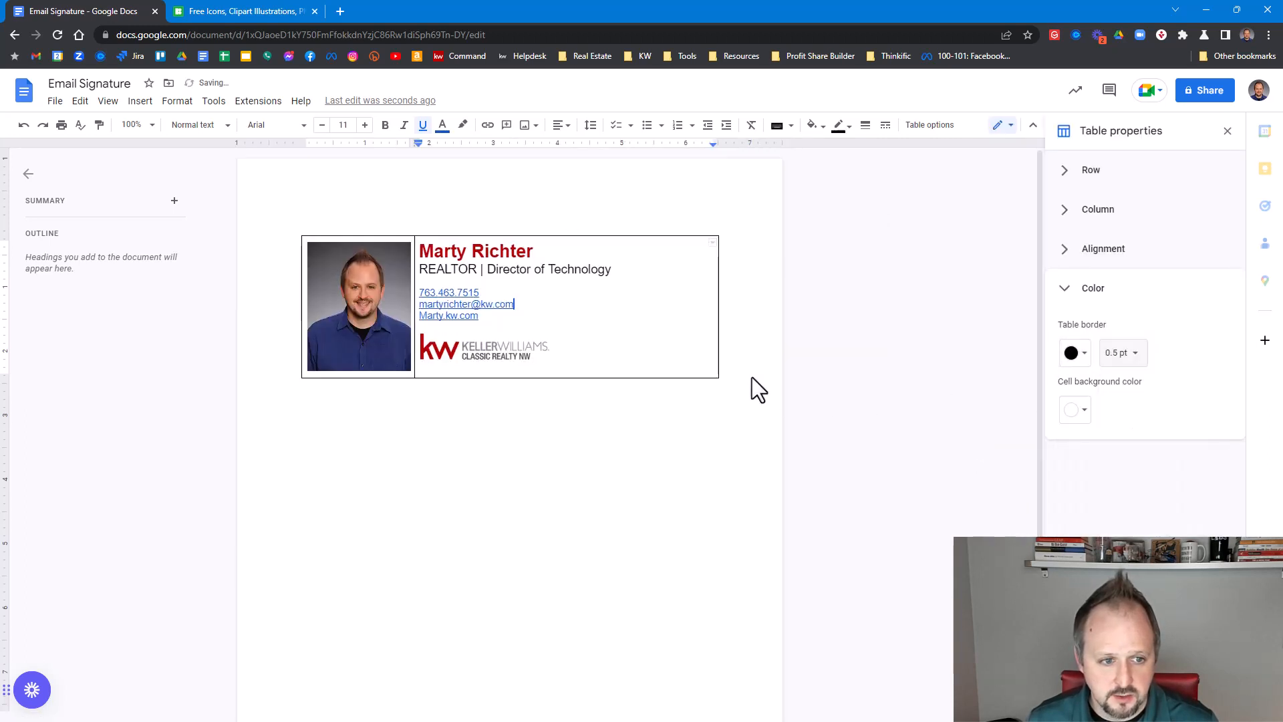
right_click(615, 346)
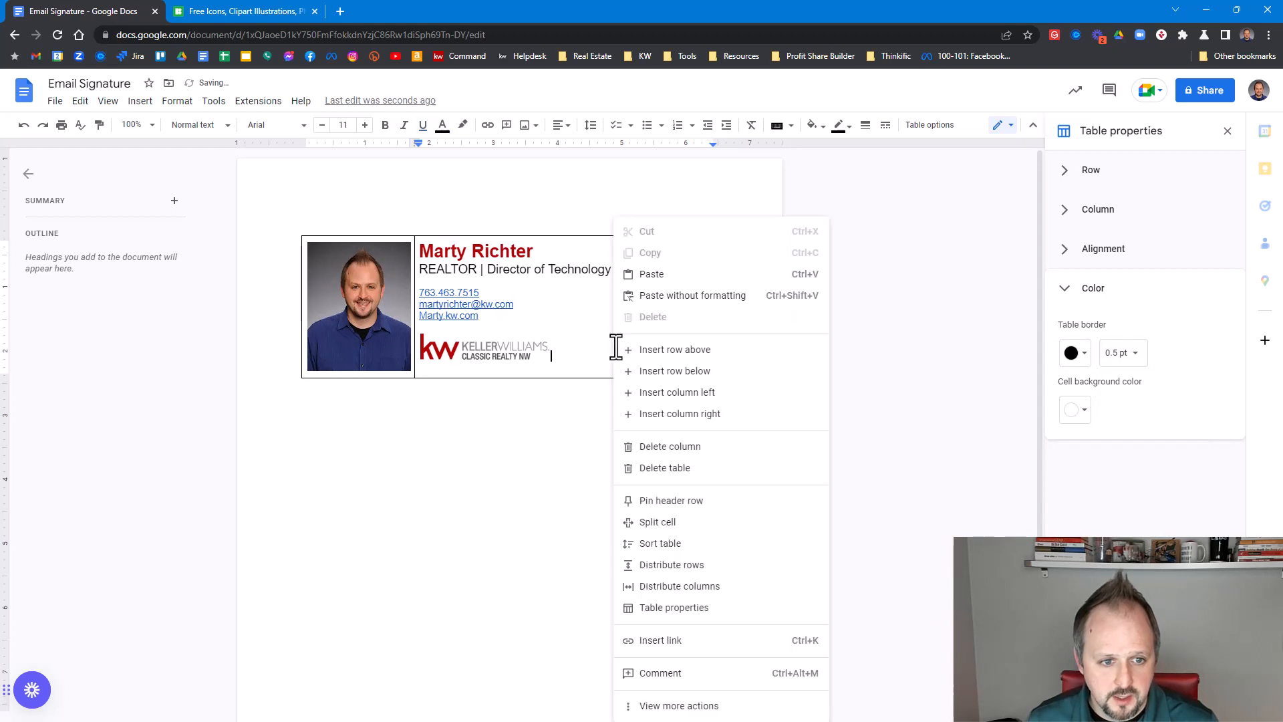
click(666, 372)
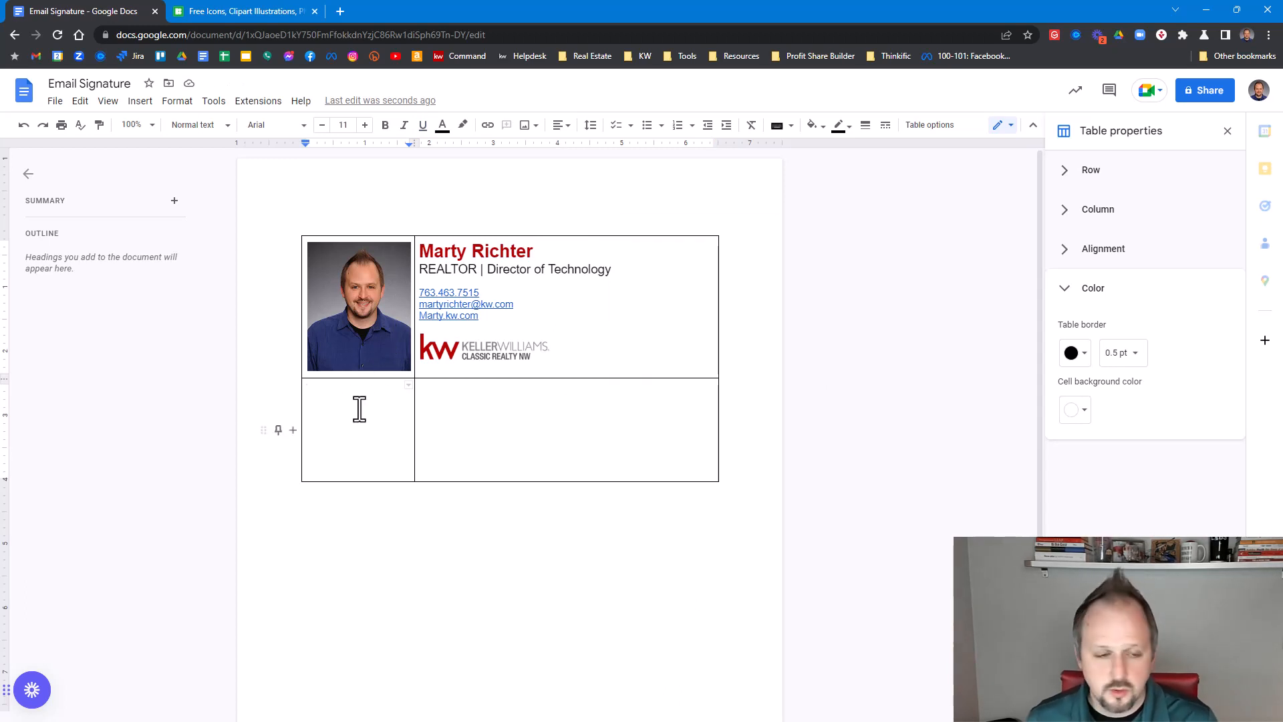
Step: Switch to the Icons8 website and search its icons for "social media"
click(244, 10)
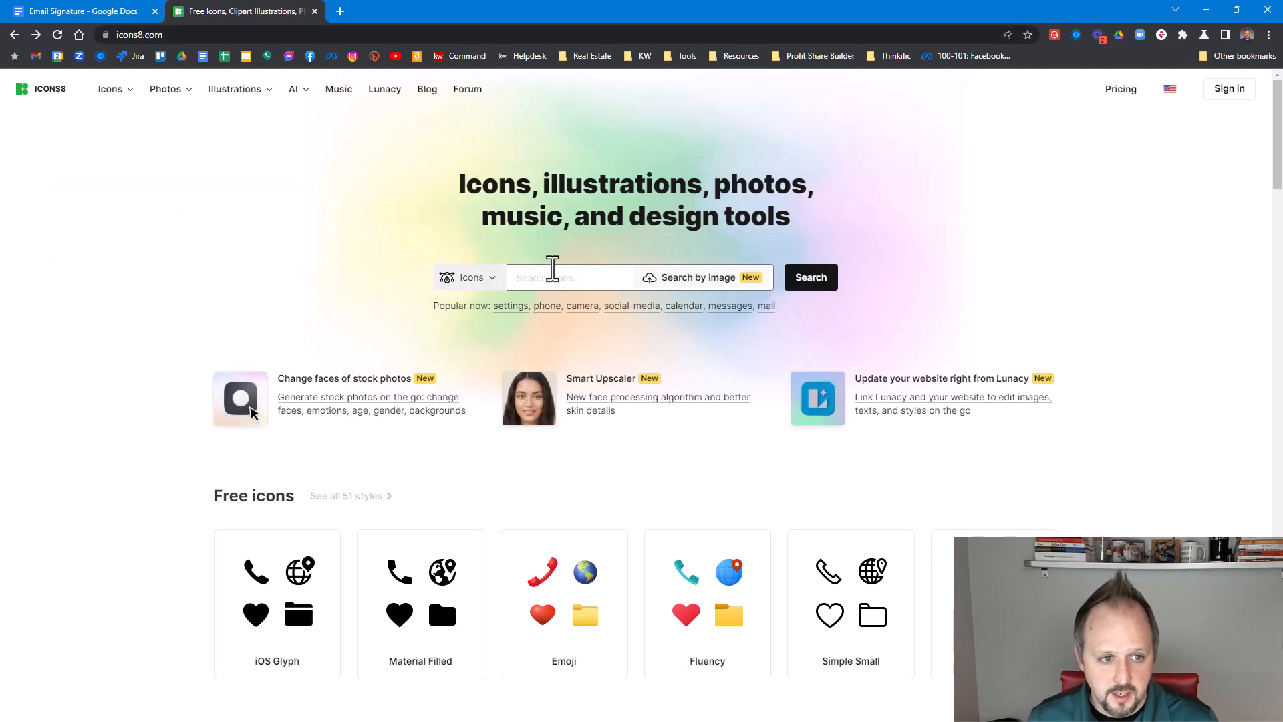
click(552, 268)
text(soci)
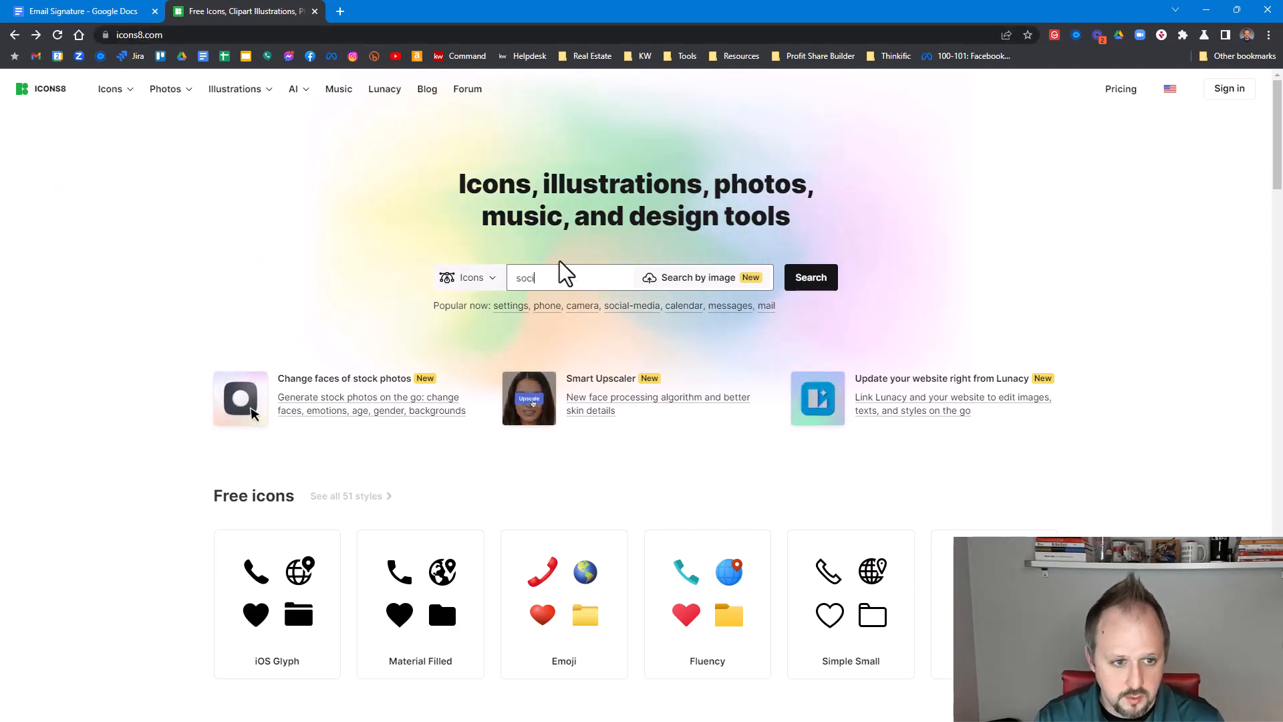
text(al m)
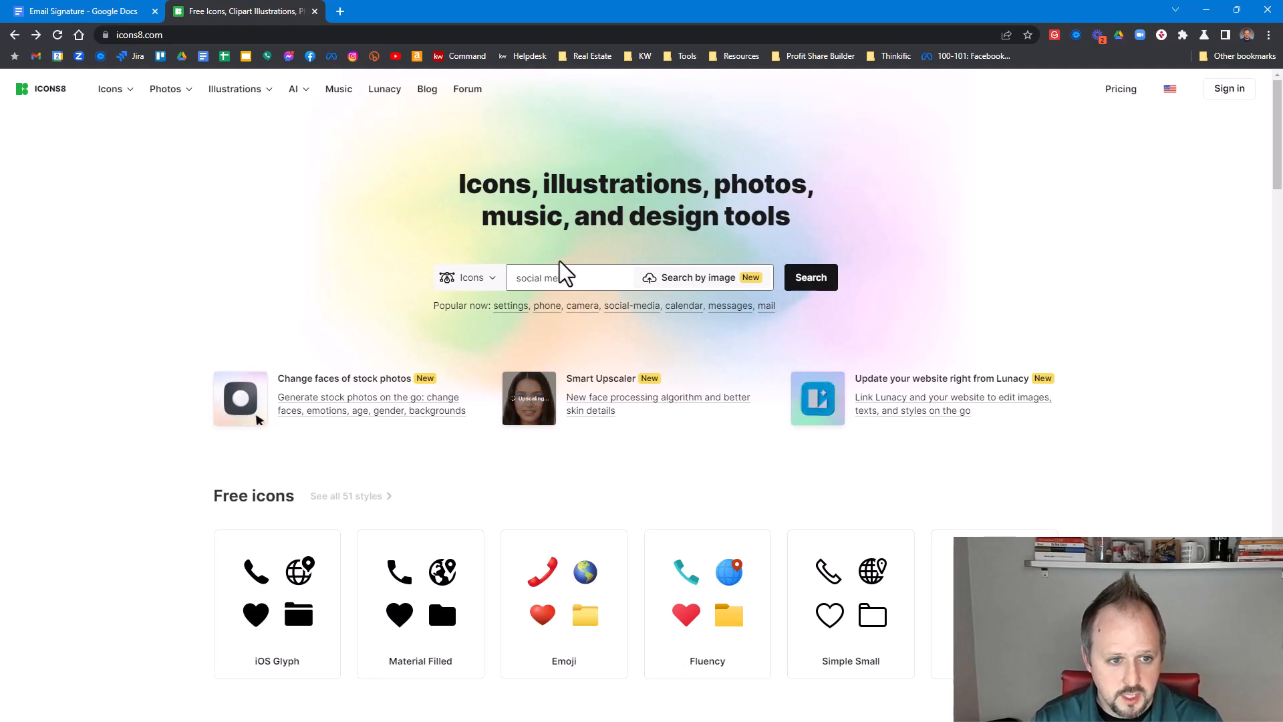
text(e)
key(Return)
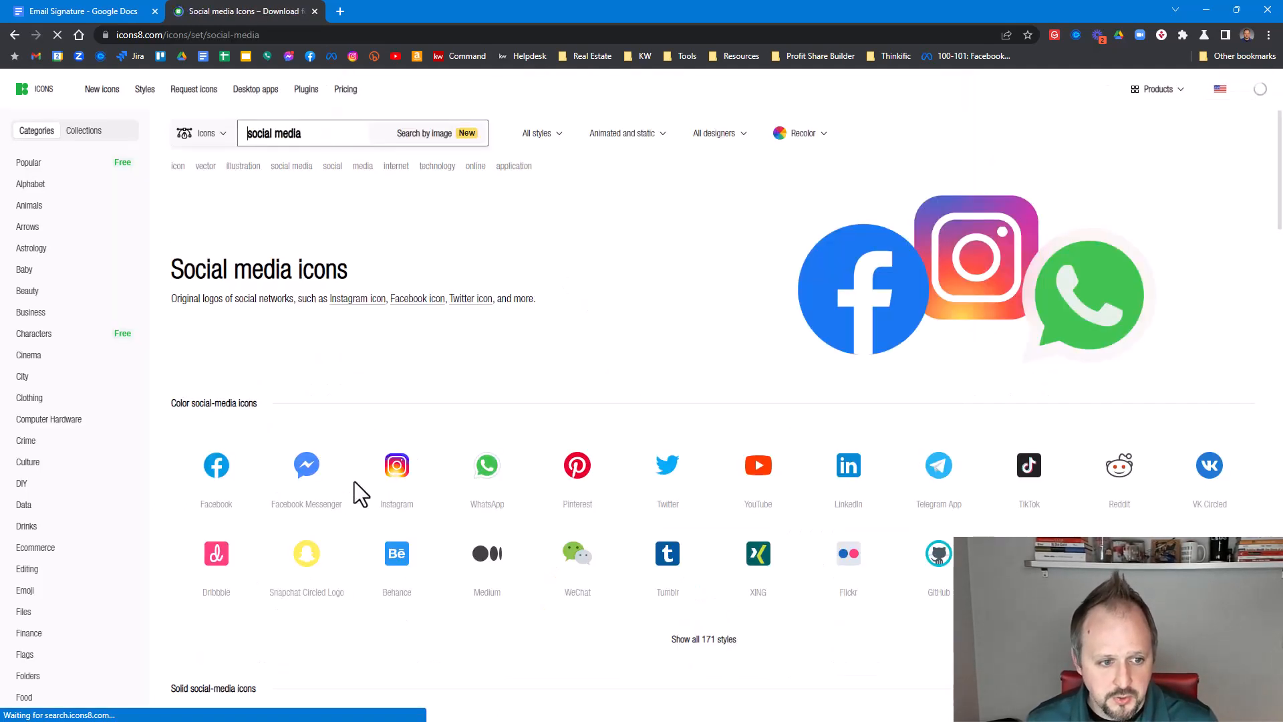
Step: Download the color Facebook icon as a 48x48 PNG and dismiss the link reminder
scroll(390, 579, down, 3)
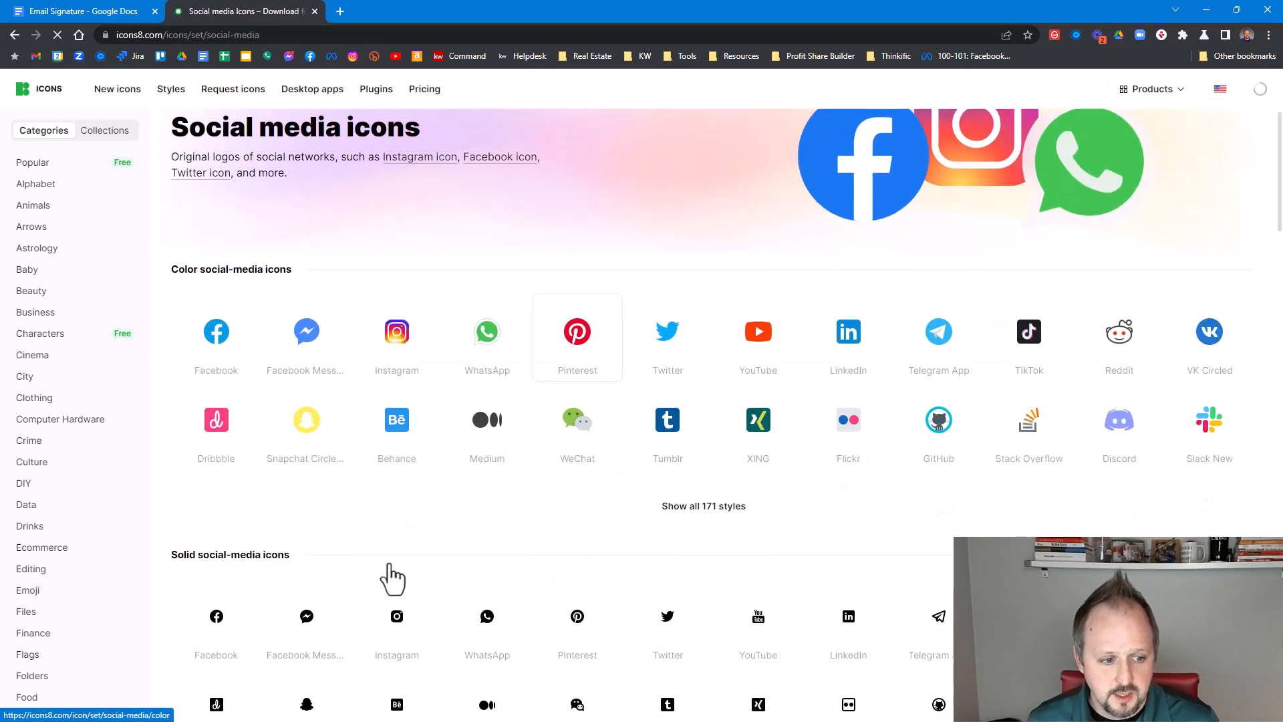
scroll(532, 618, down, 8)
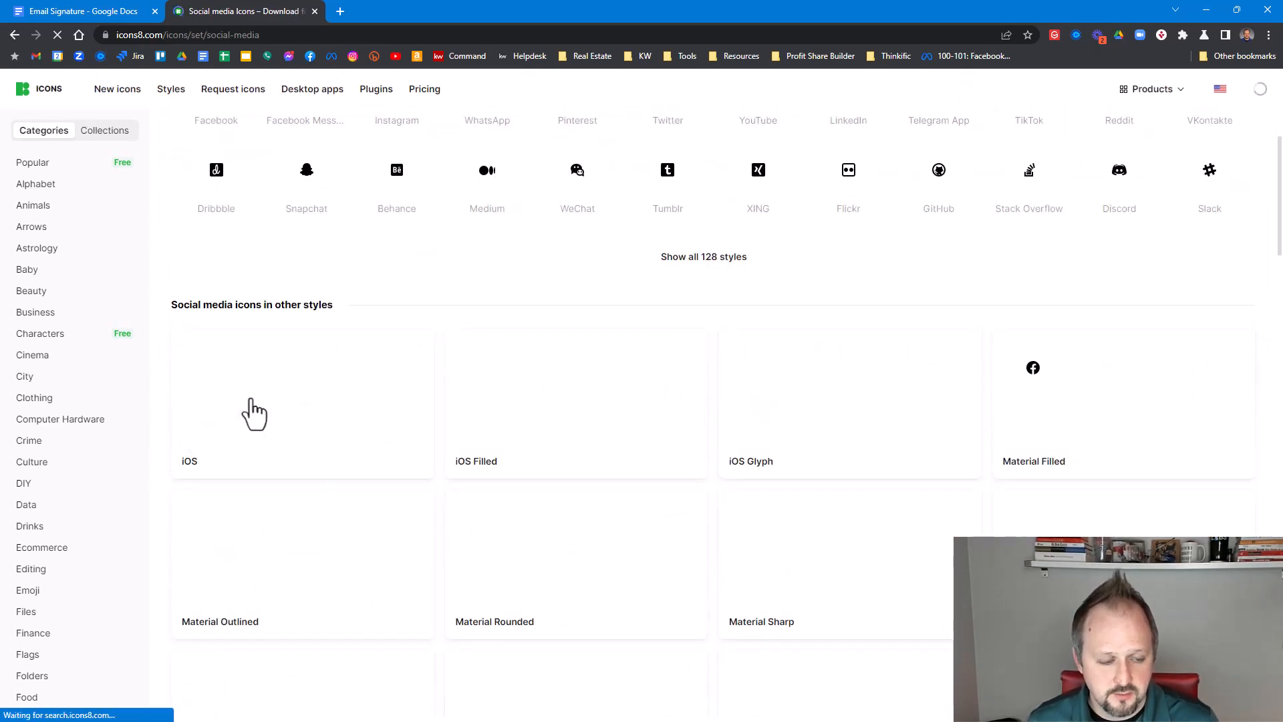
scroll(658, 495, up, 9)
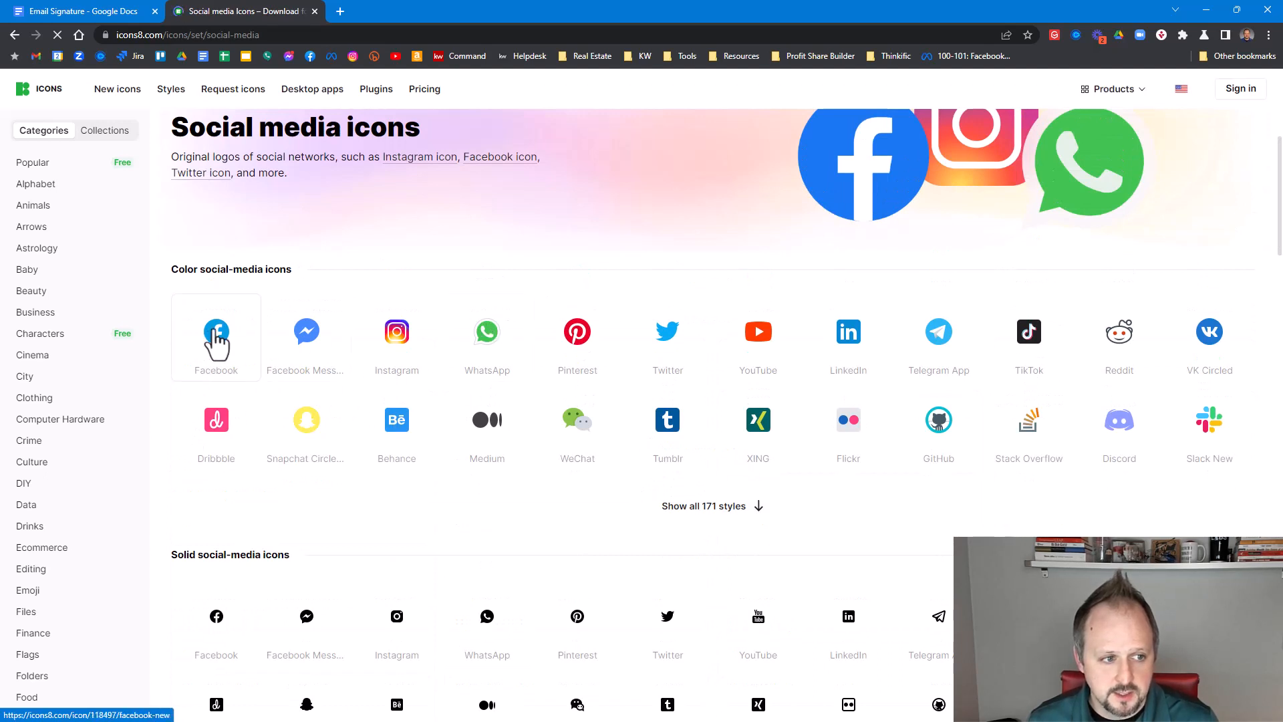
click(221, 364)
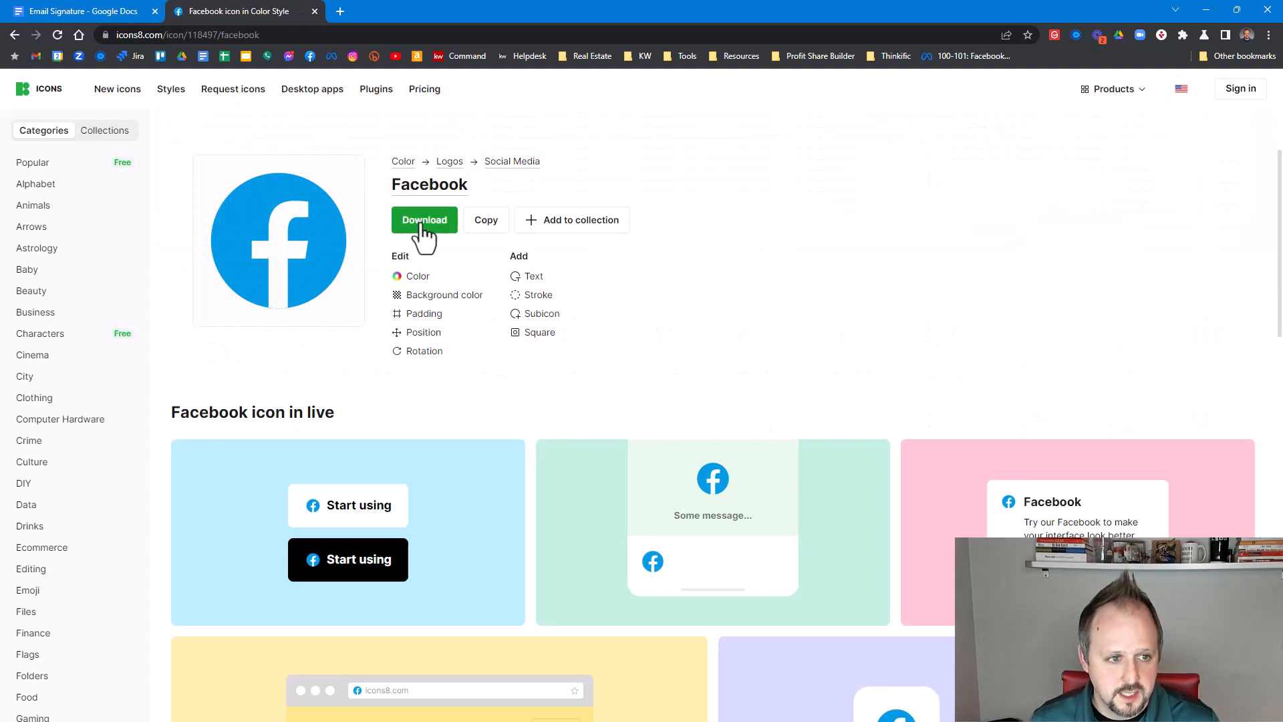
click(424, 231)
click(530, 345)
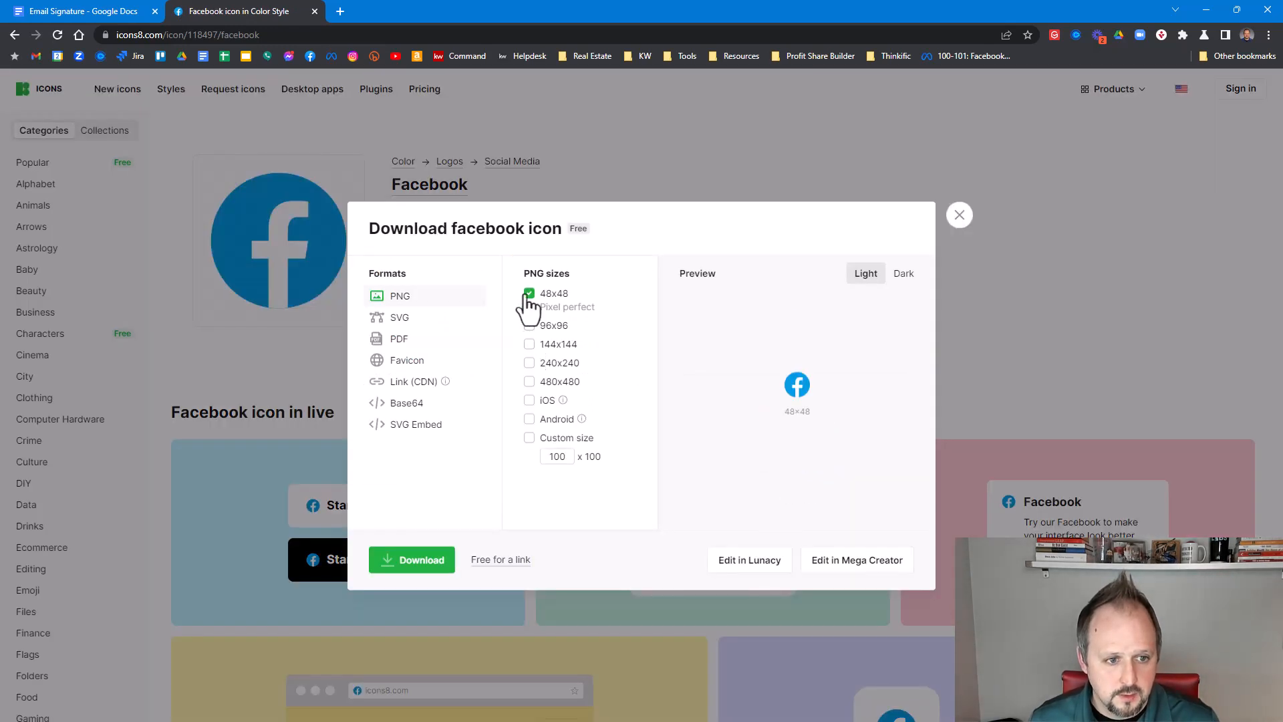
click(529, 293)
click(529, 293)
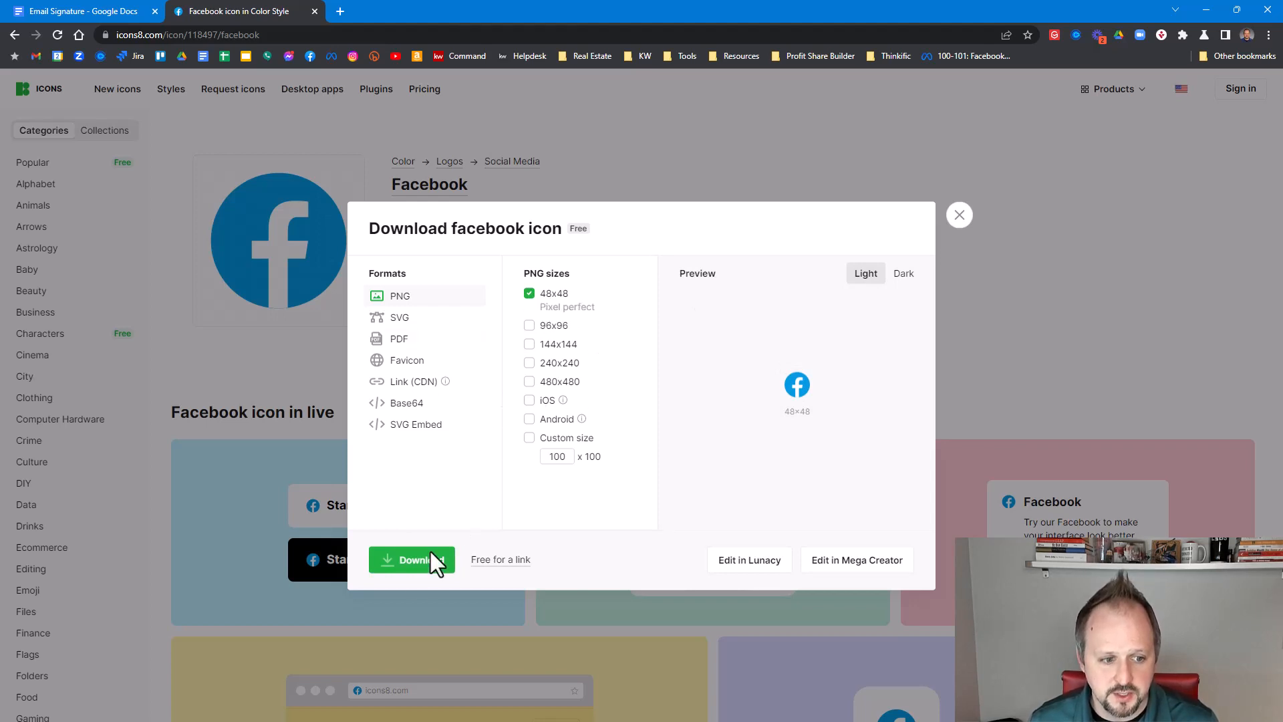
click(417, 566)
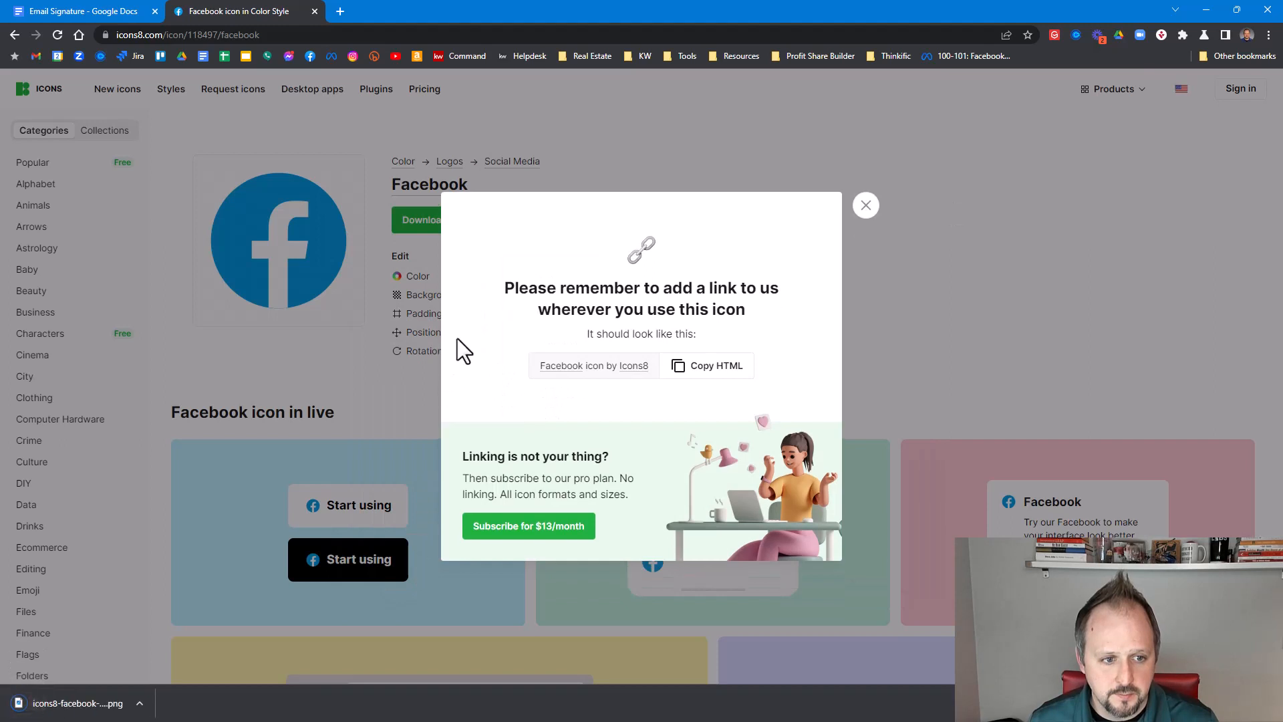
click(795, 224)
scroll(294, 317, up, 2)
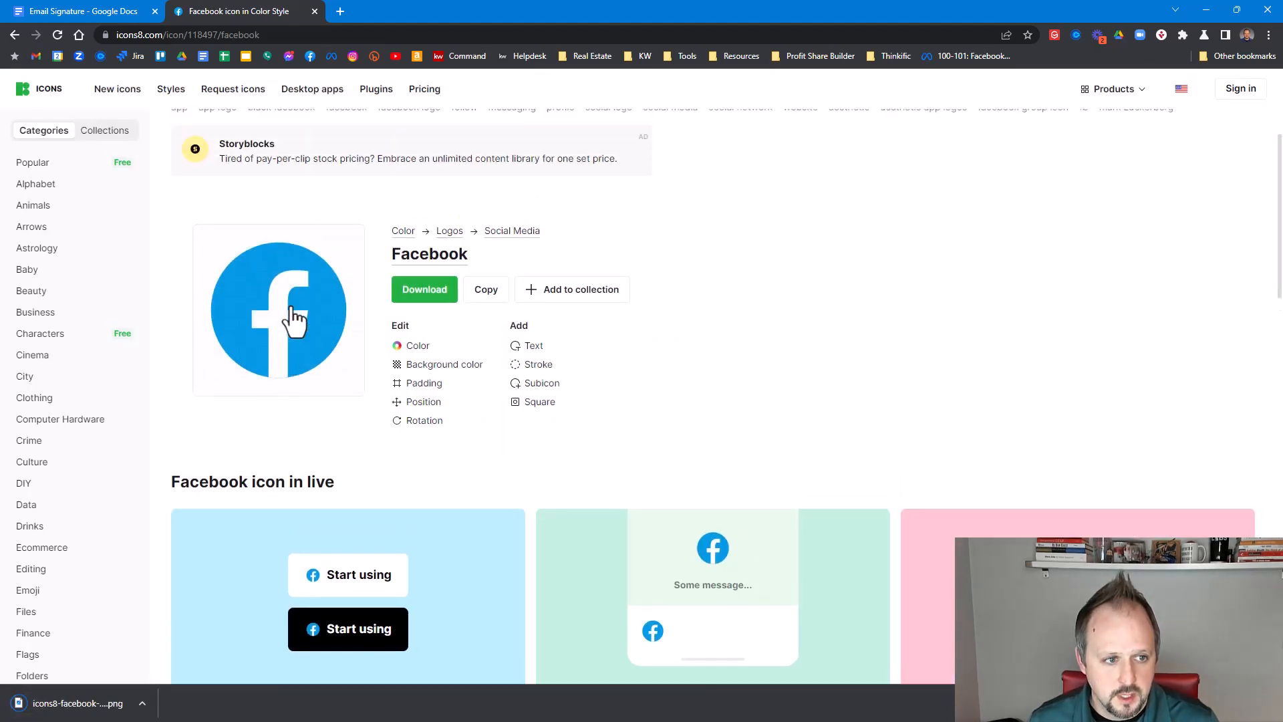
Step: Download the color Instagram icon from the social media results as a 48x48 PNG, and return to the results
click(15, 35)
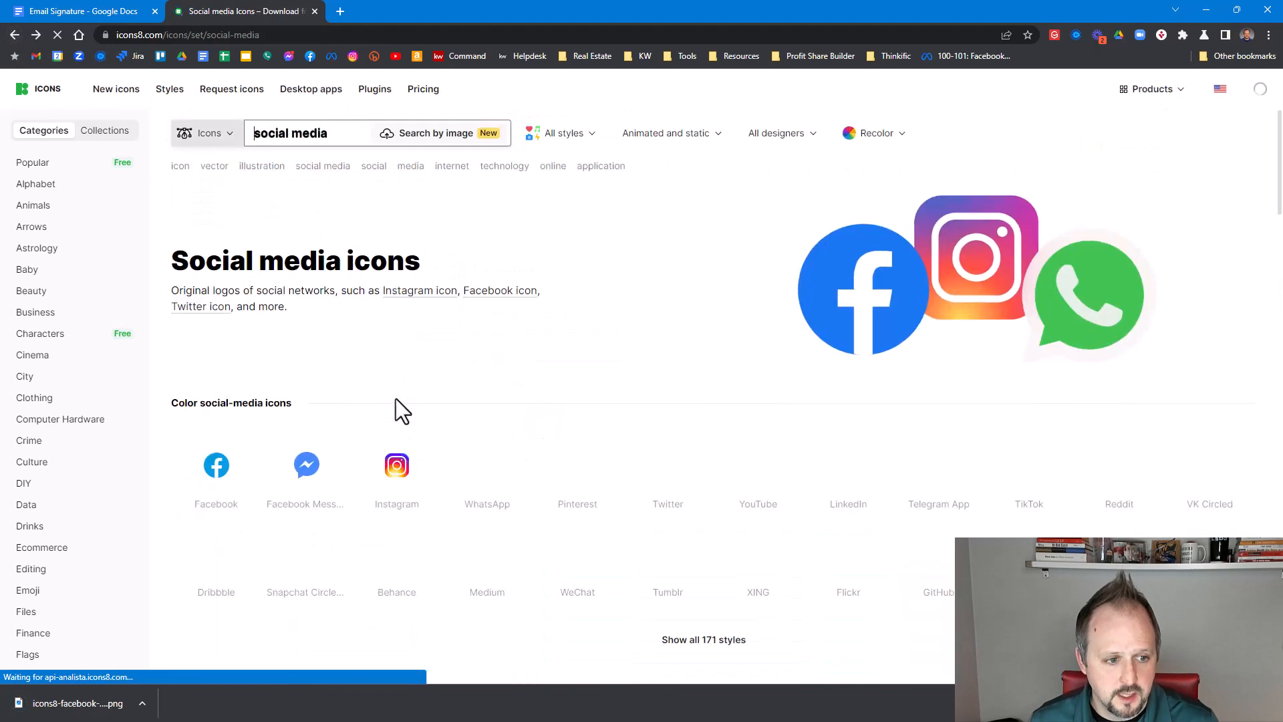
click(397, 476)
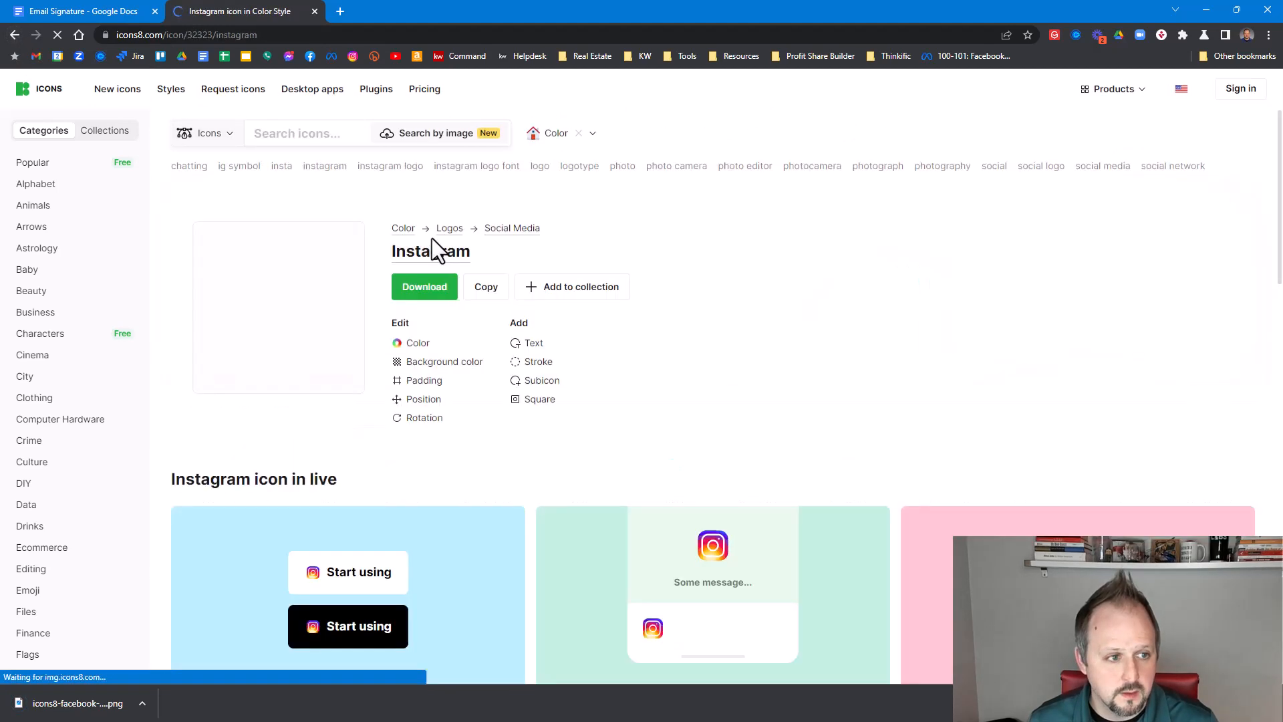
click(432, 288)
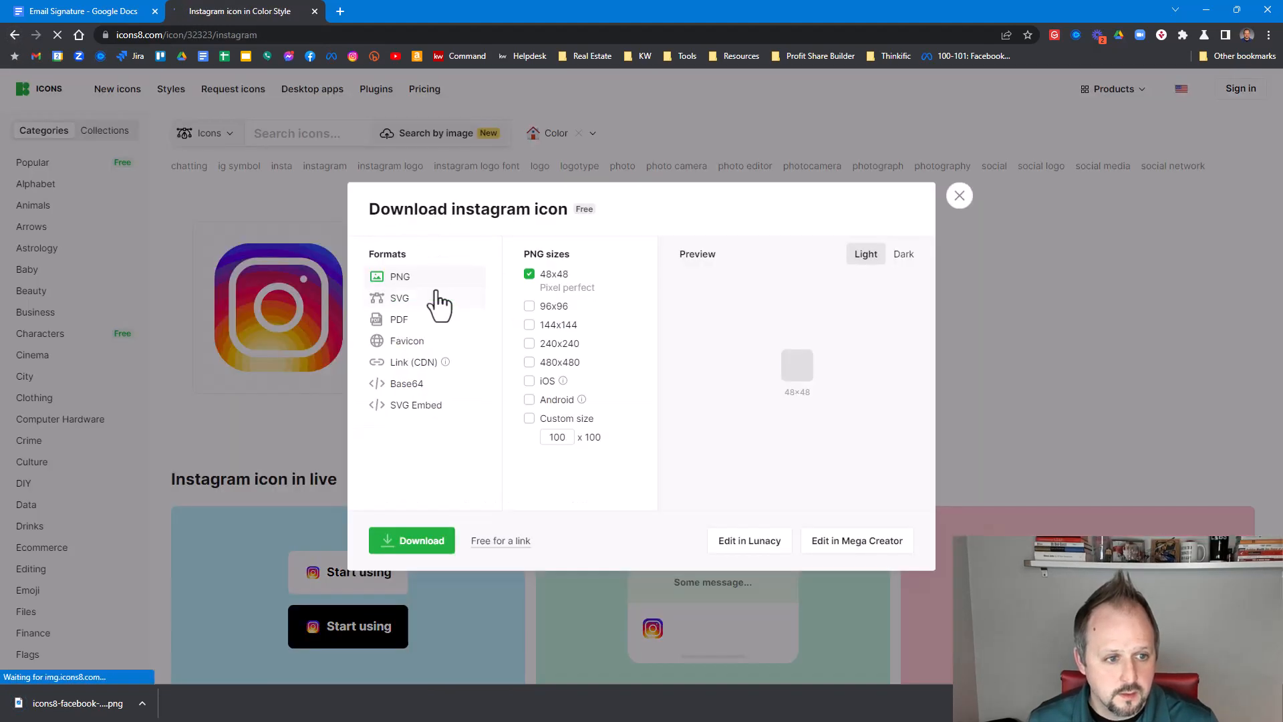
click(423, 549)
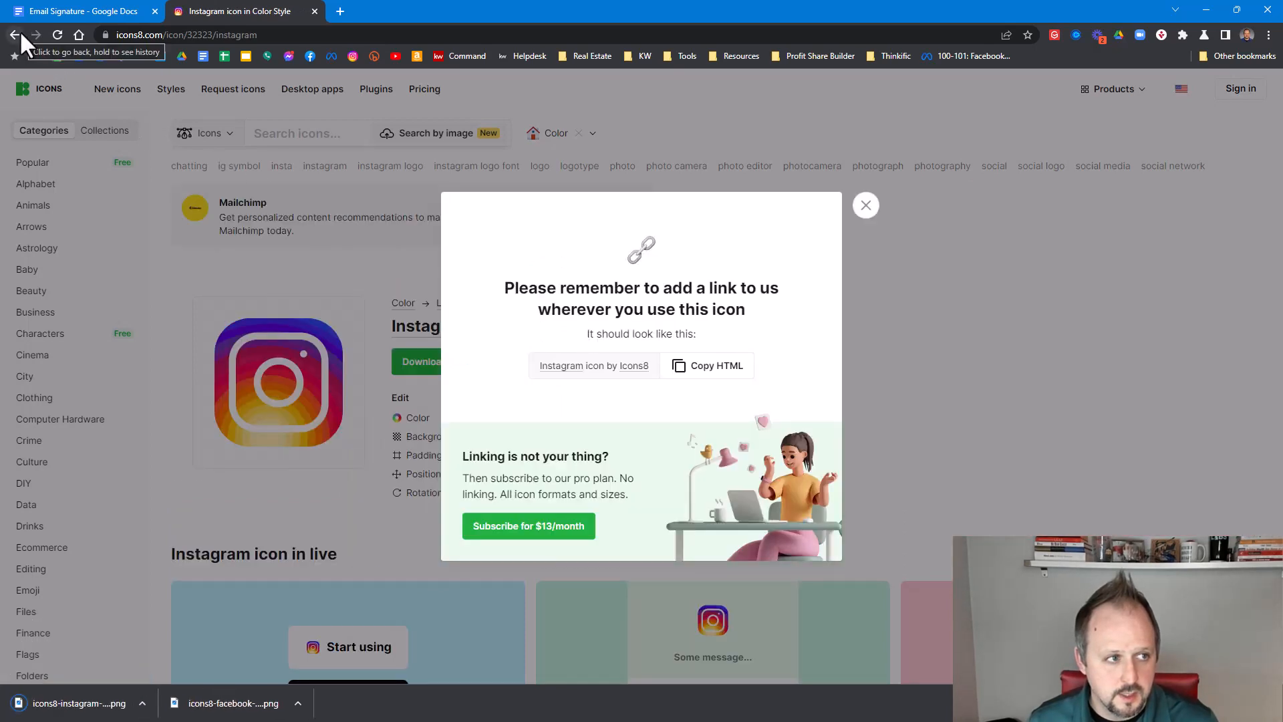
click(865, 205)
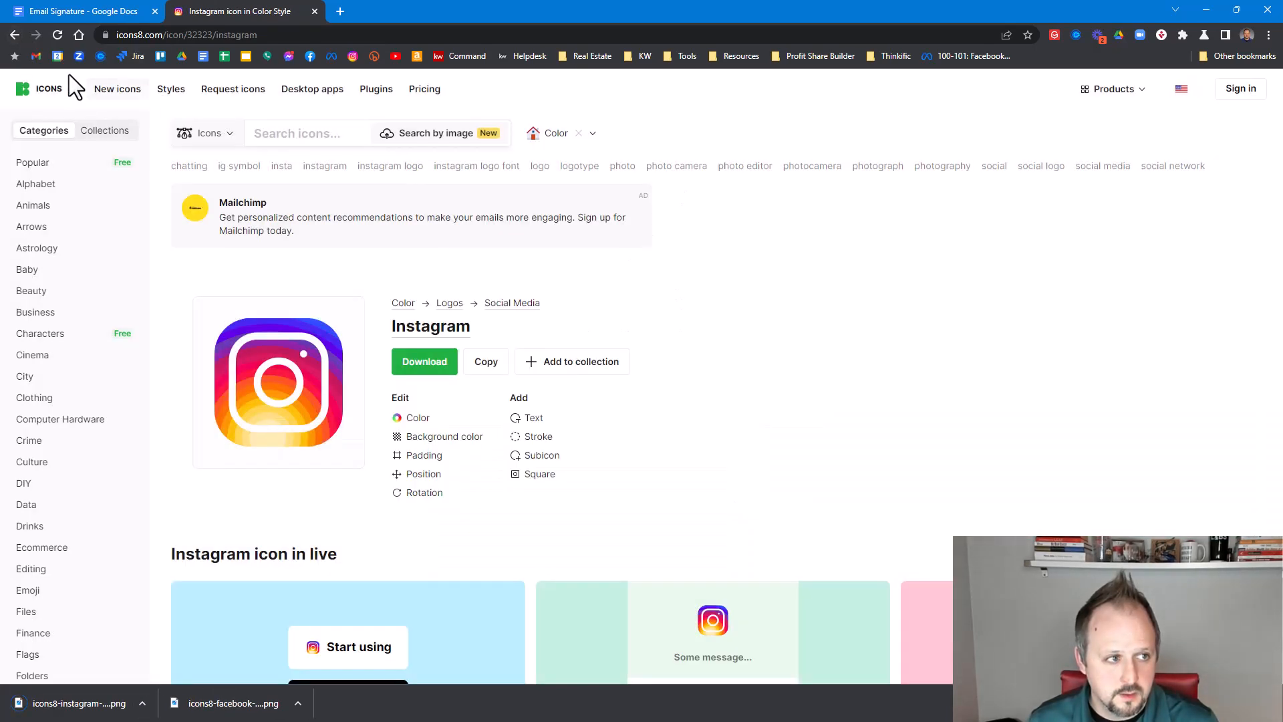
click(14, 34)
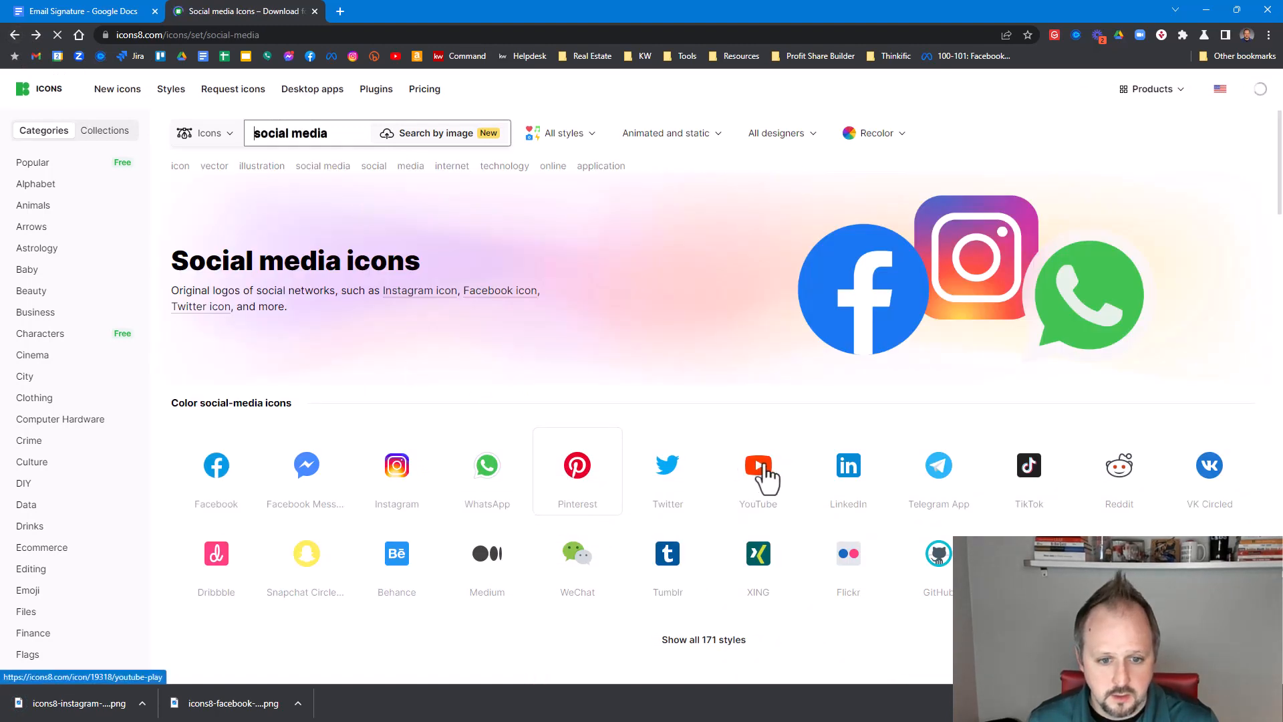
Step: Download the color LinkedIn icon from the social media results as a 48x48 PNG and dismiss the link reminder
click(850, 467)
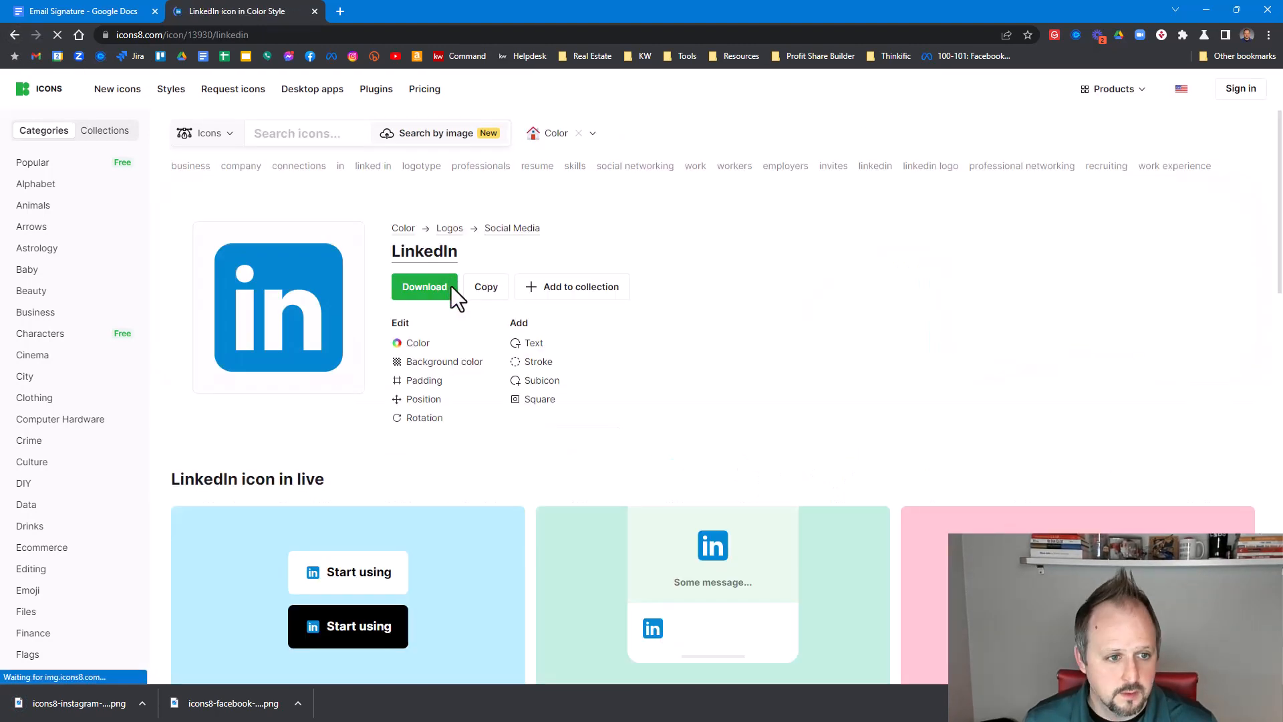
click(436, 290)
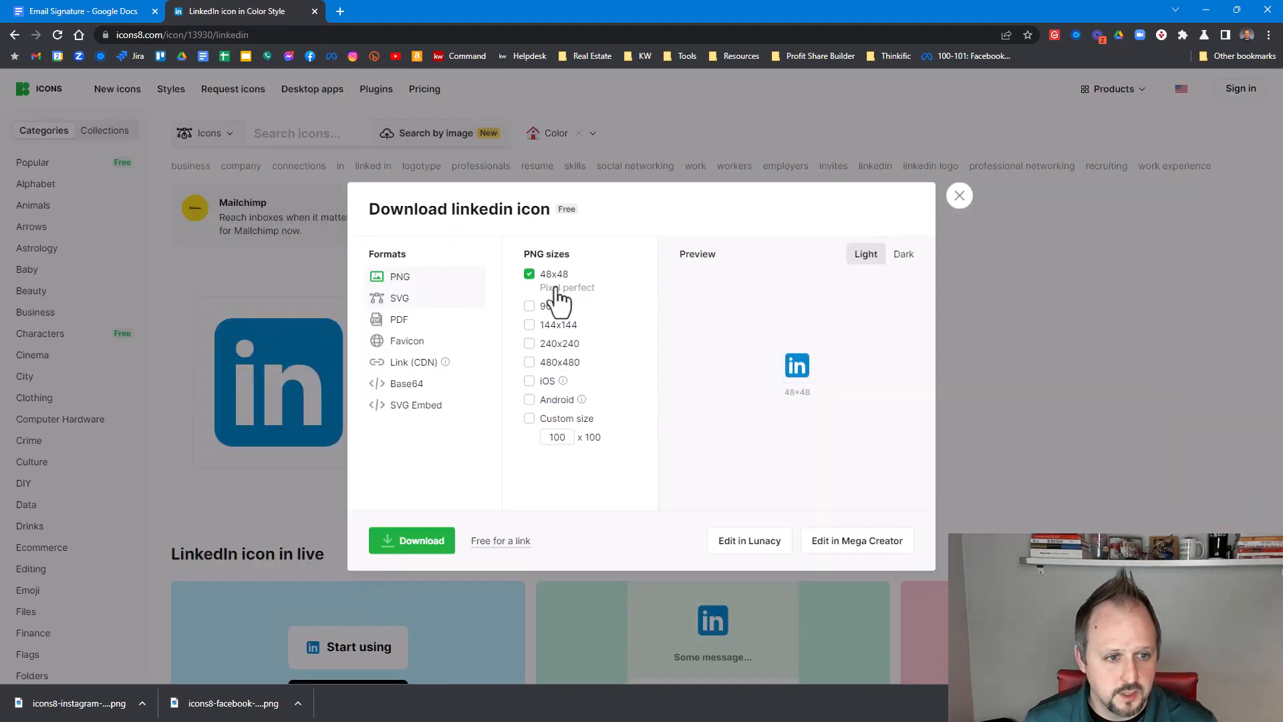
click(418, 547)
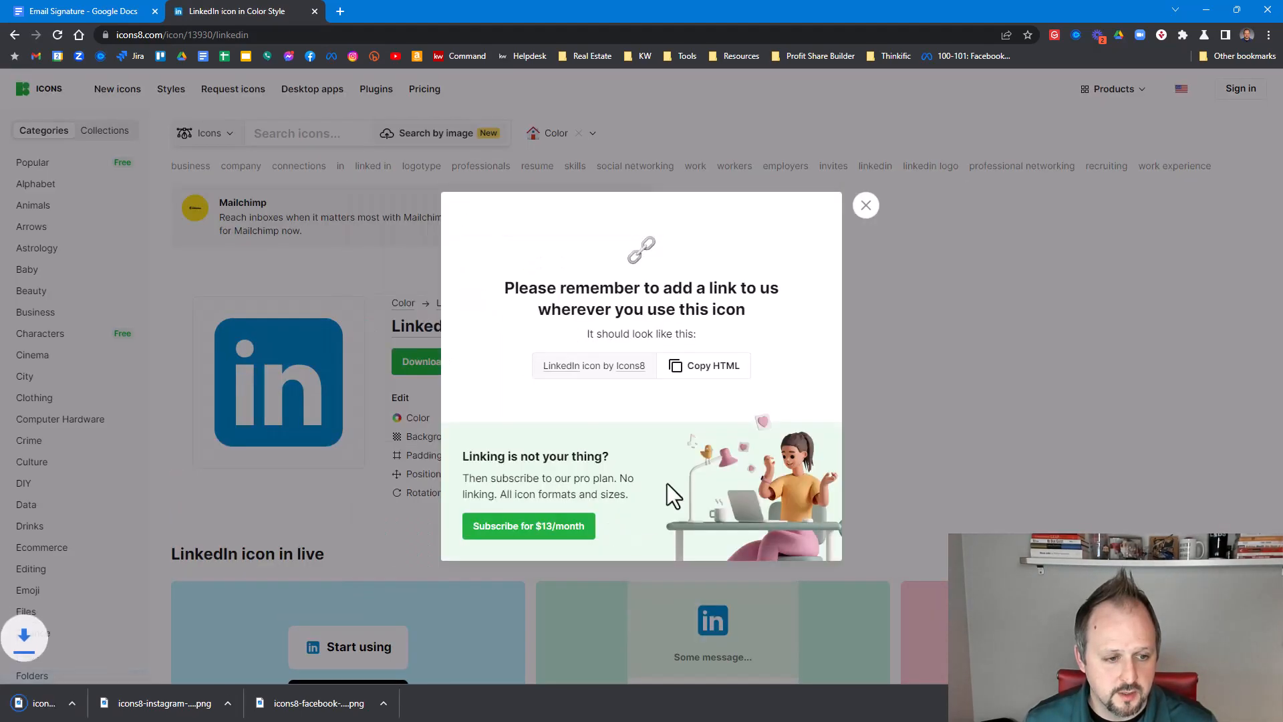
click(866, 206)
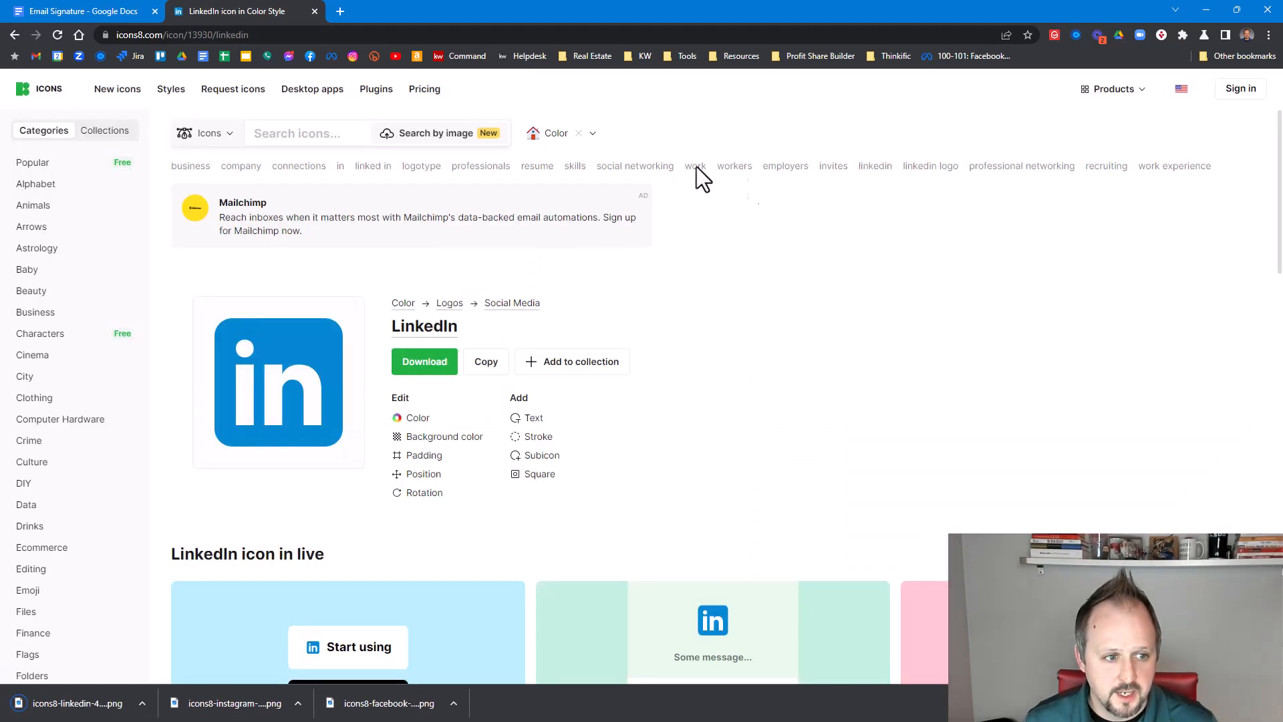
Step: Switch to the Email Signature document in Google Docs and insert icons8-facebook-48 (2).png from Downloads into the cell below the portrait
click(66, 10)
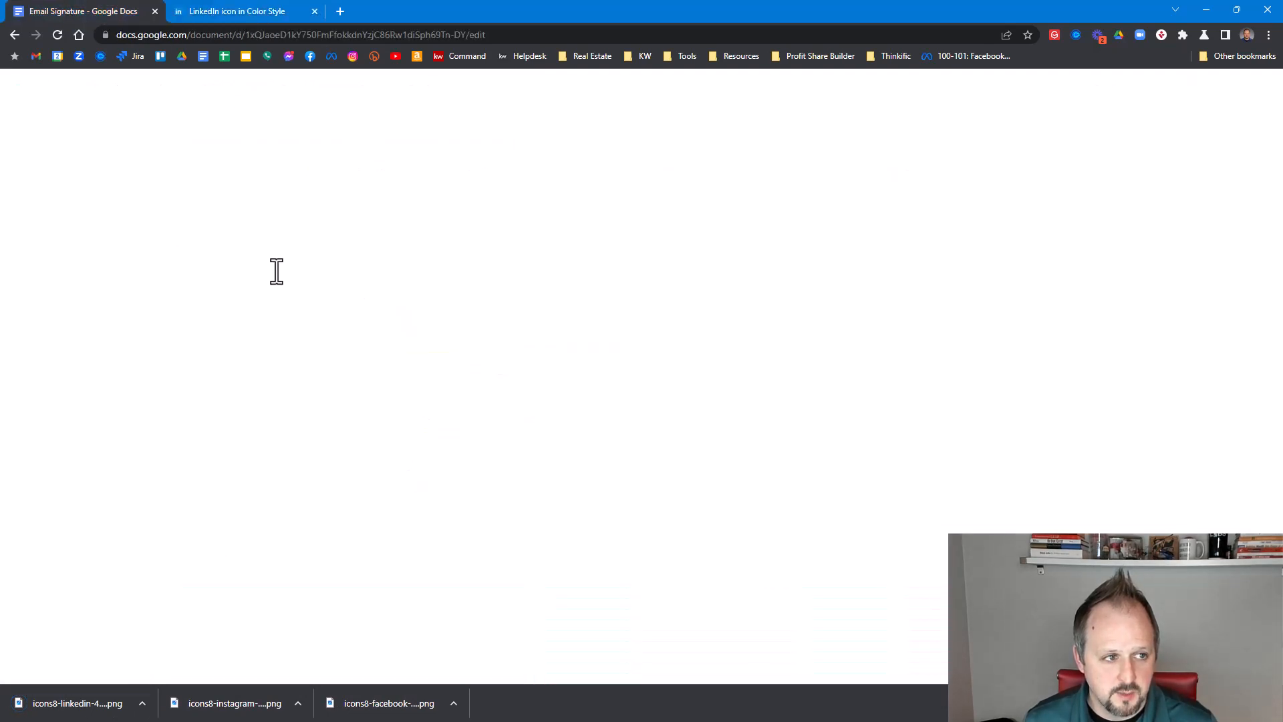
click(336, 412)
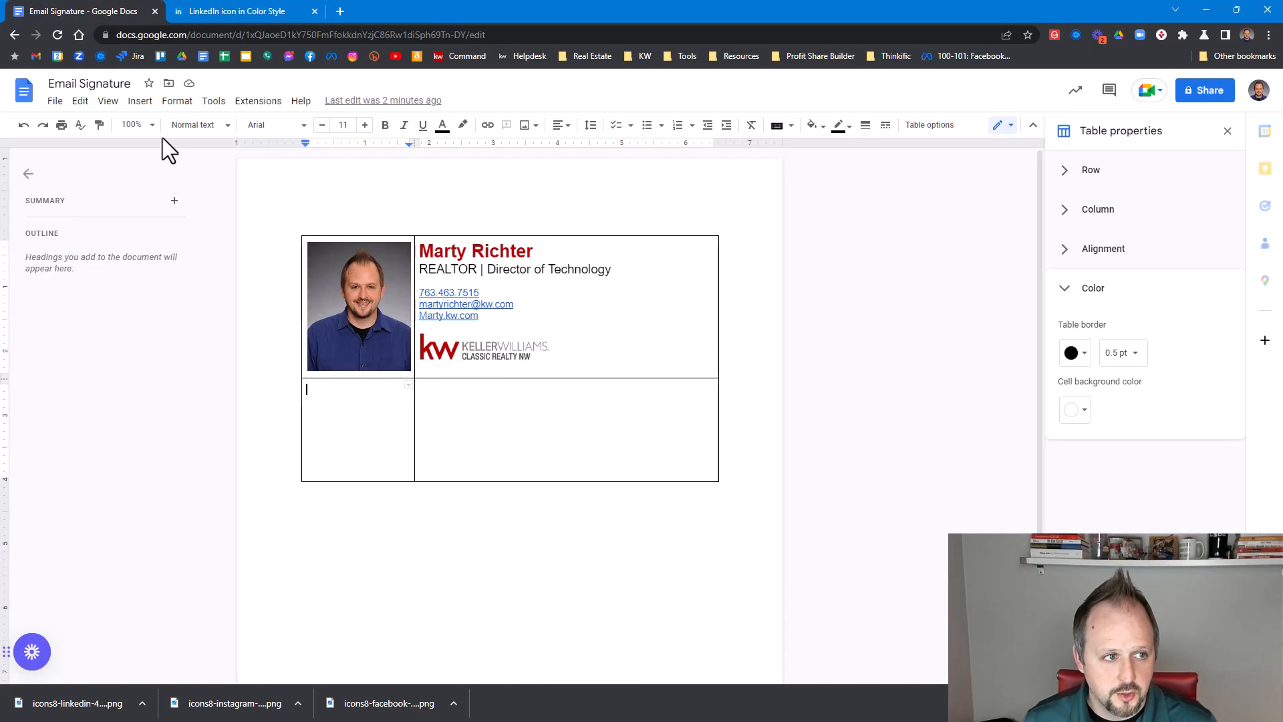
click(141, 101)
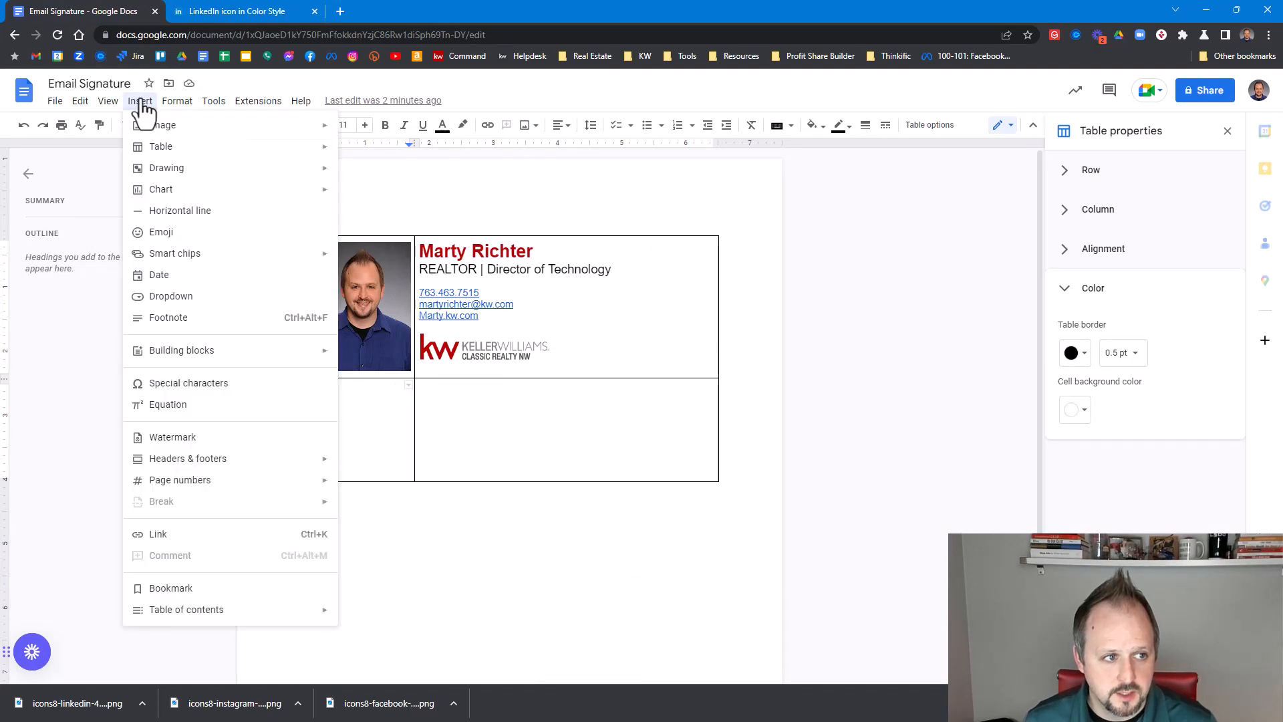
mouse_move(309, 129)
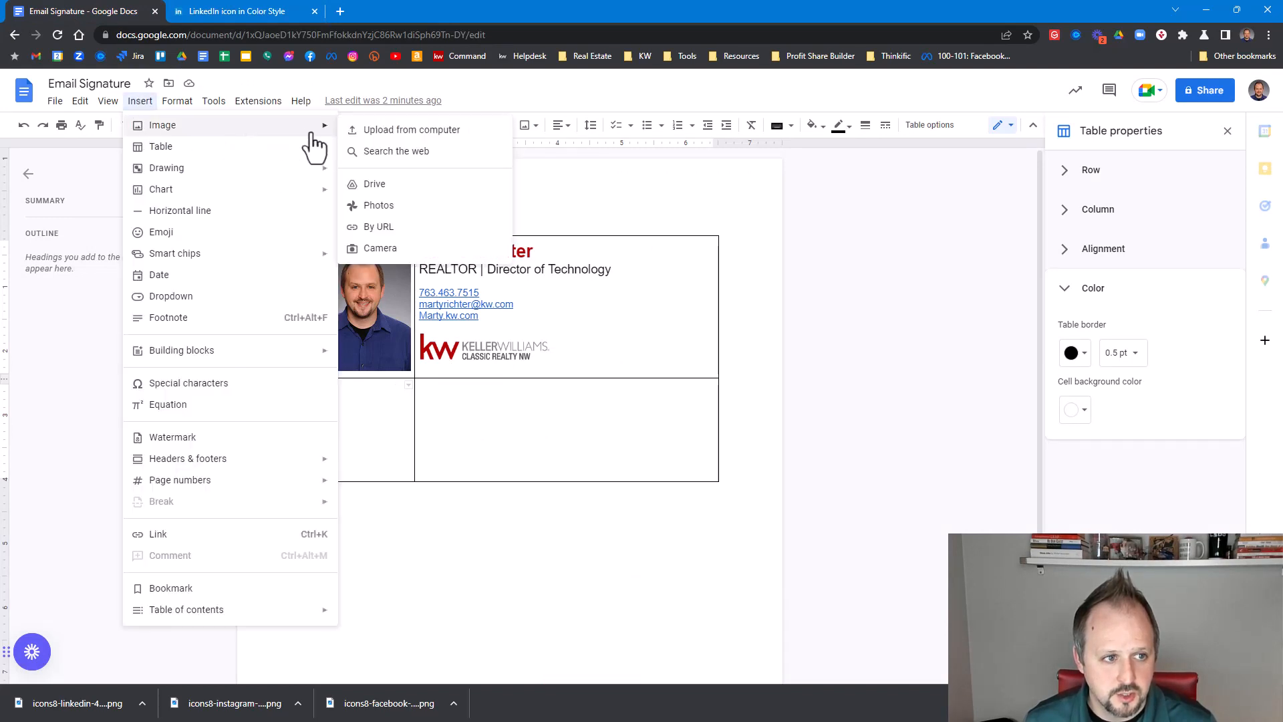
click(403, 133)
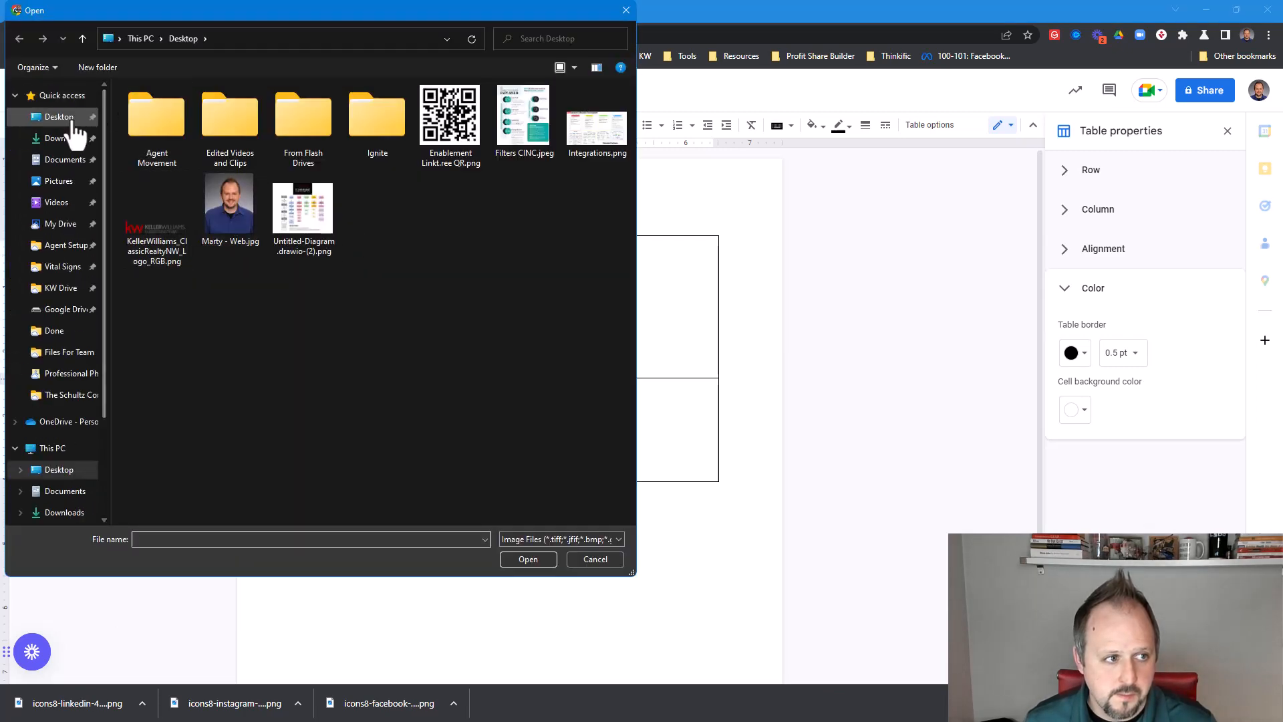
click(64, 138)
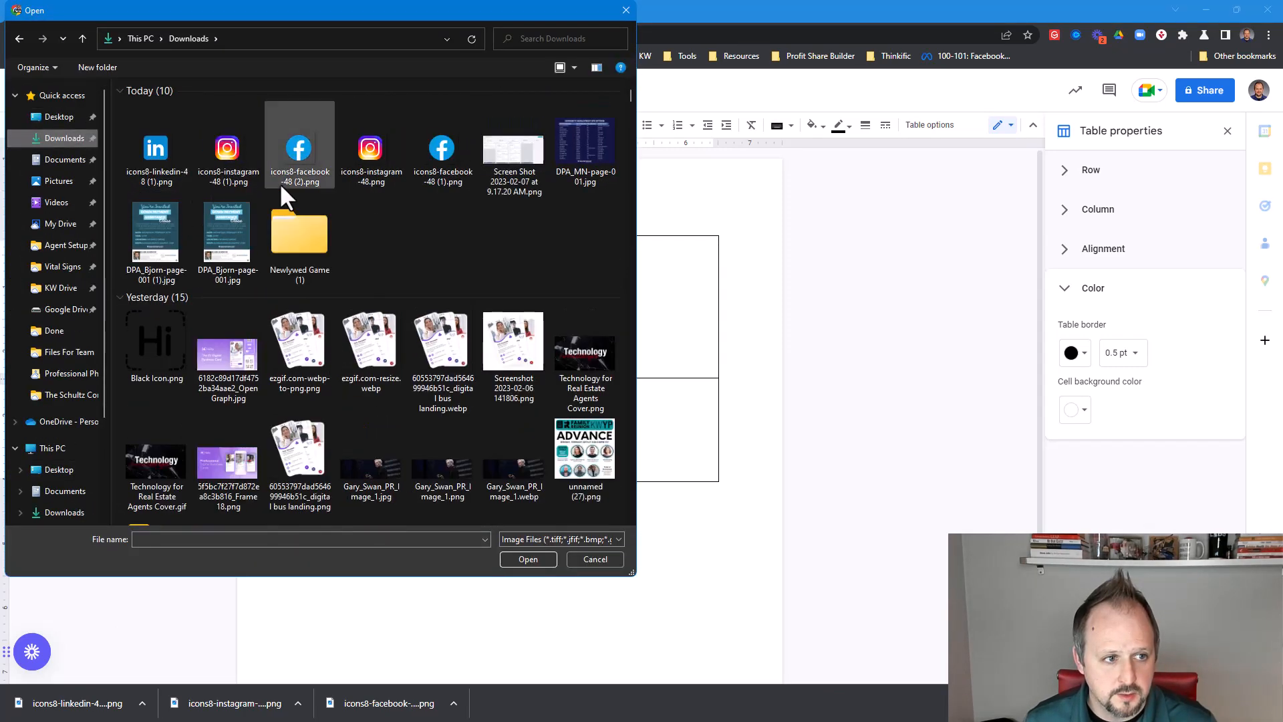
click(326, 175)
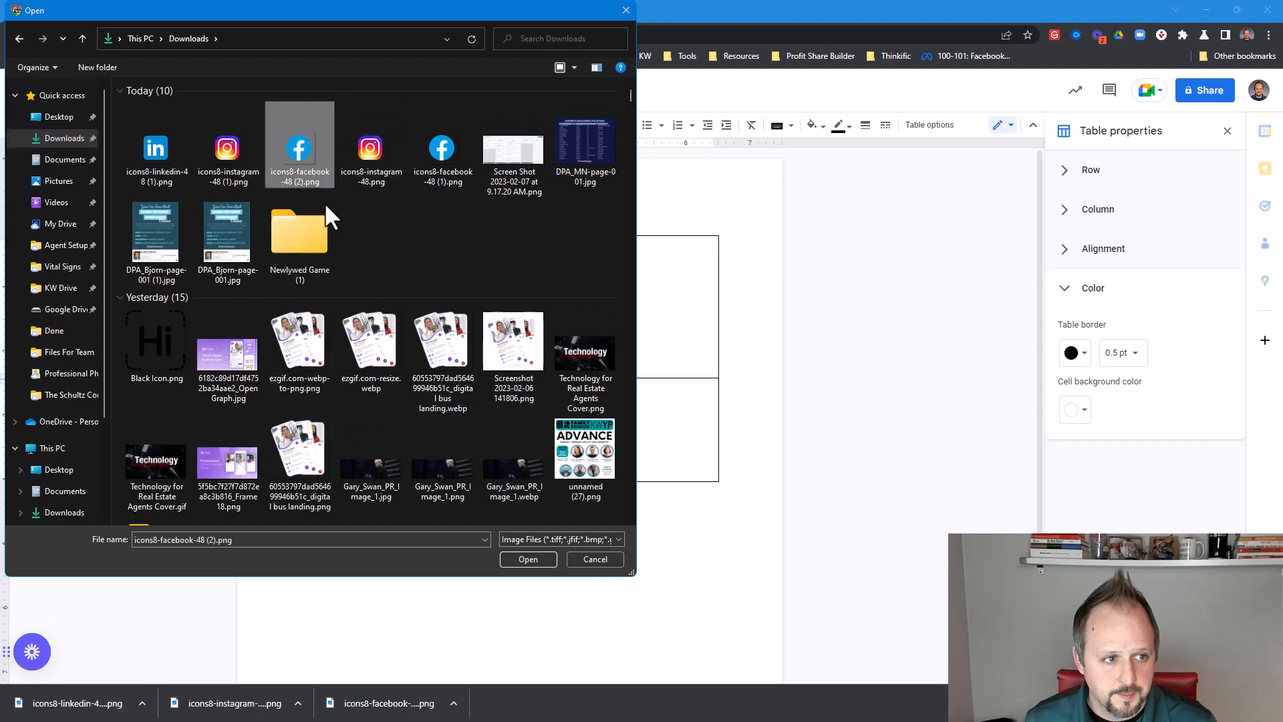
click(528, 560)
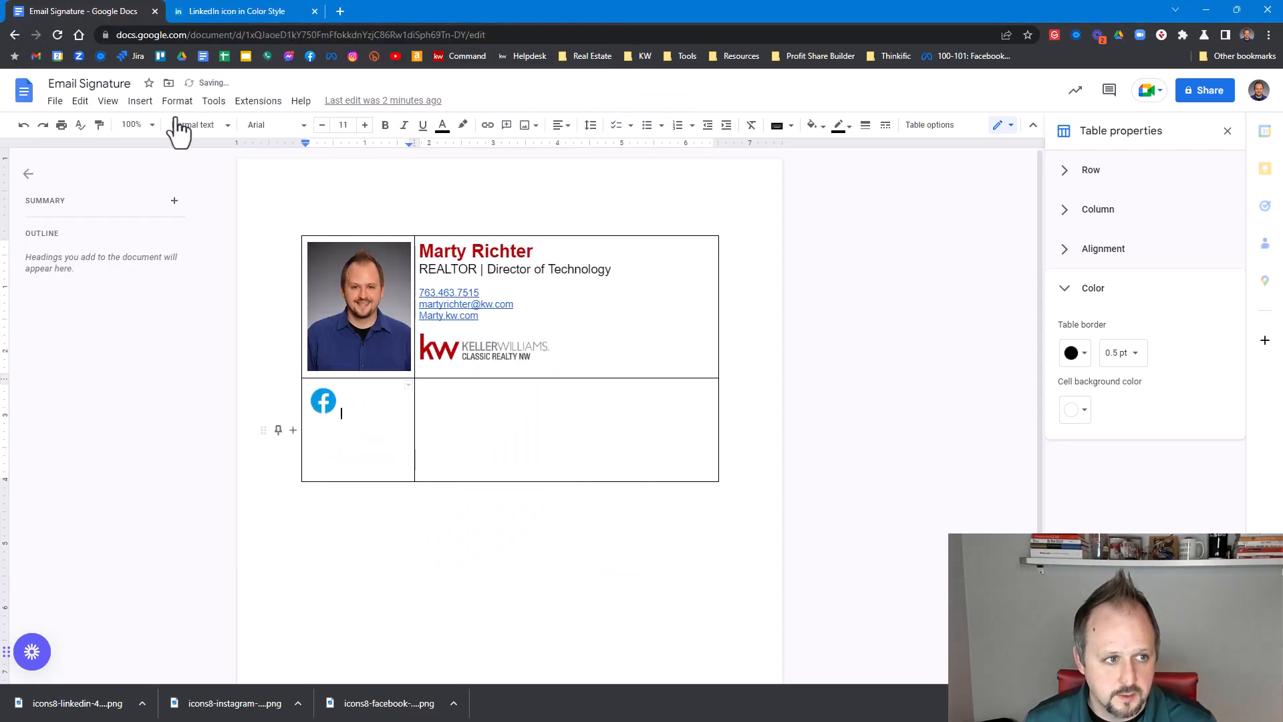
Step: Insert icons8-instagram-48 (1).png from Downloads right after the Facebook icon
click(139, 102)
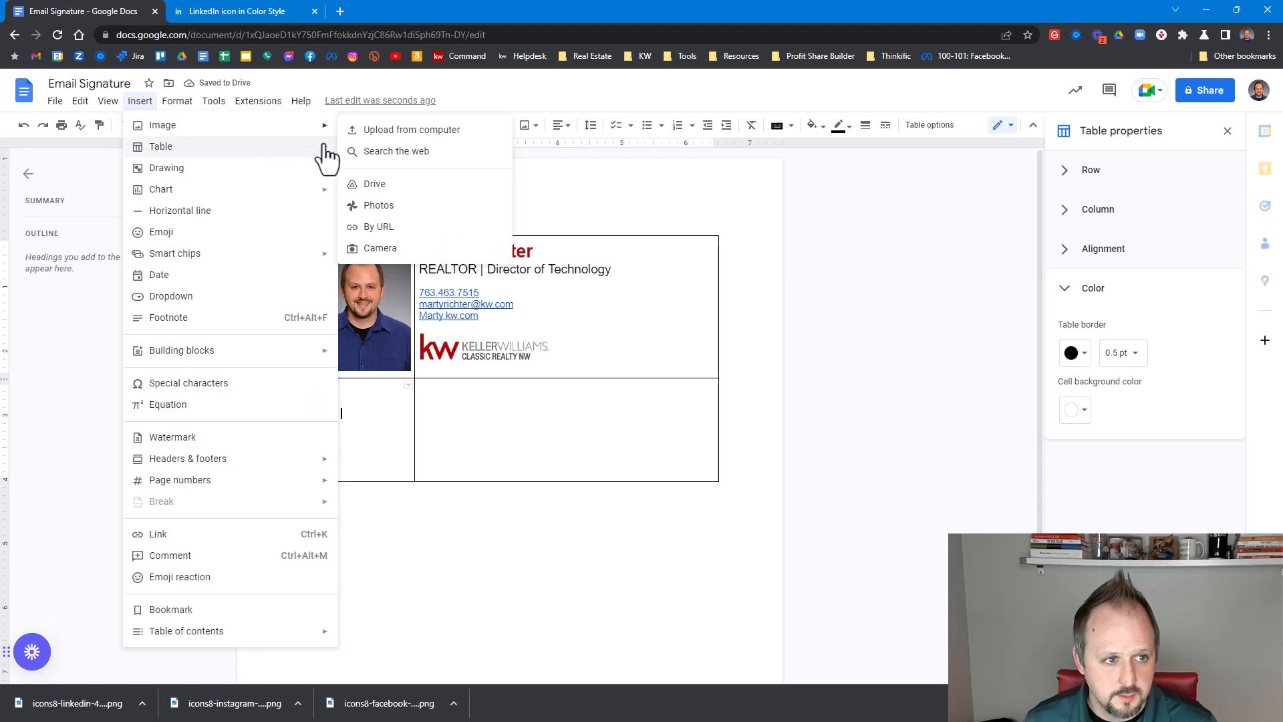
click(359, 132)
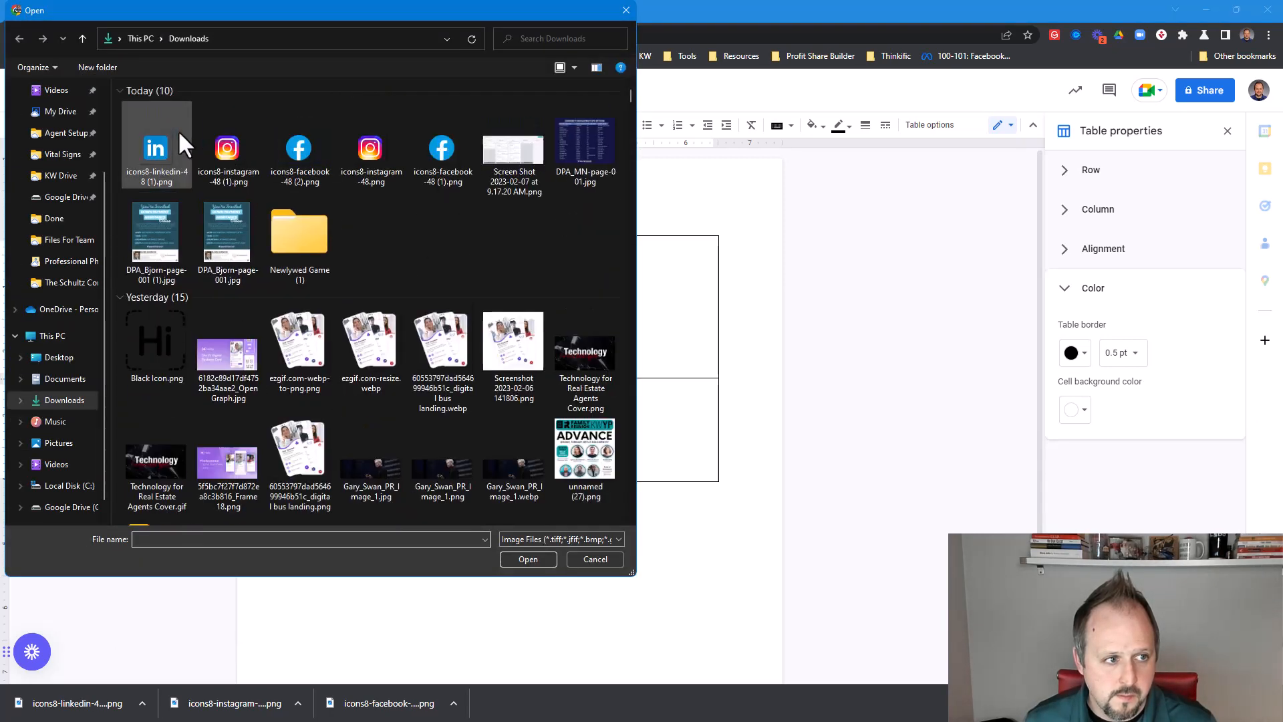
click(214, 144)
click(522, 553)
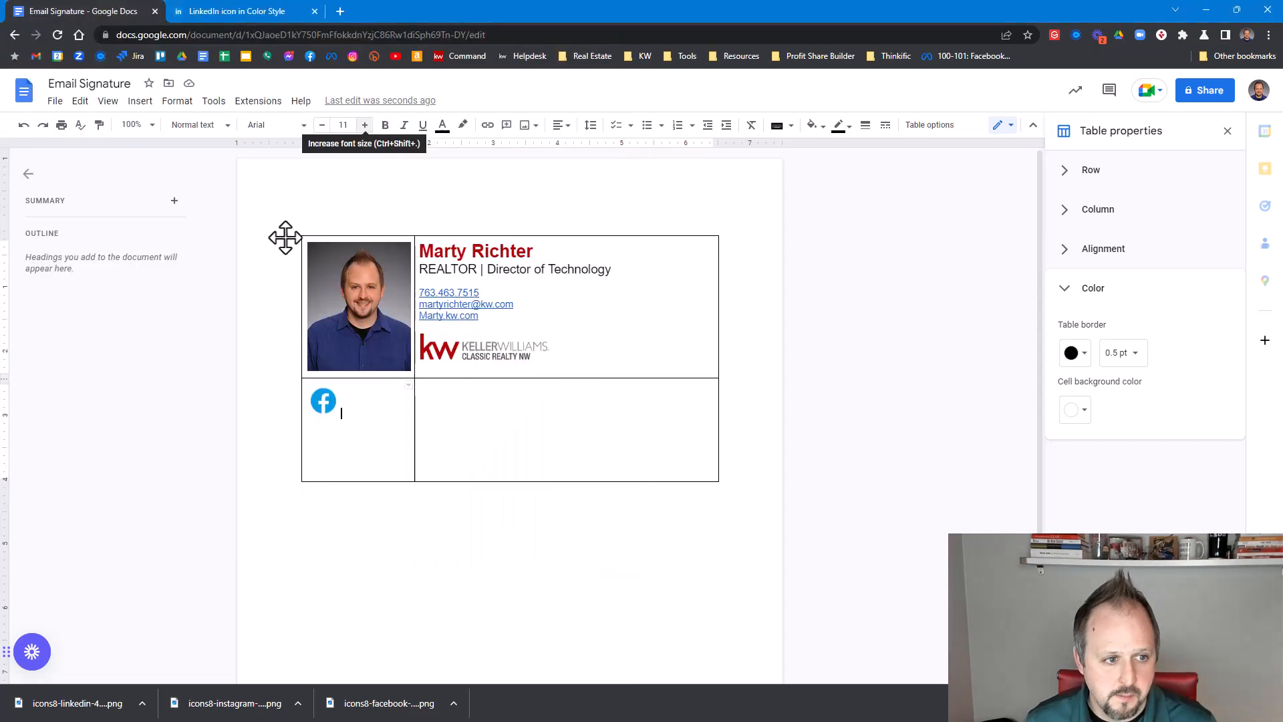
Step: Insert icons8-linkedin-48 (1).png from Downloads after the Instagram icon in the same cell
click(141, 101)
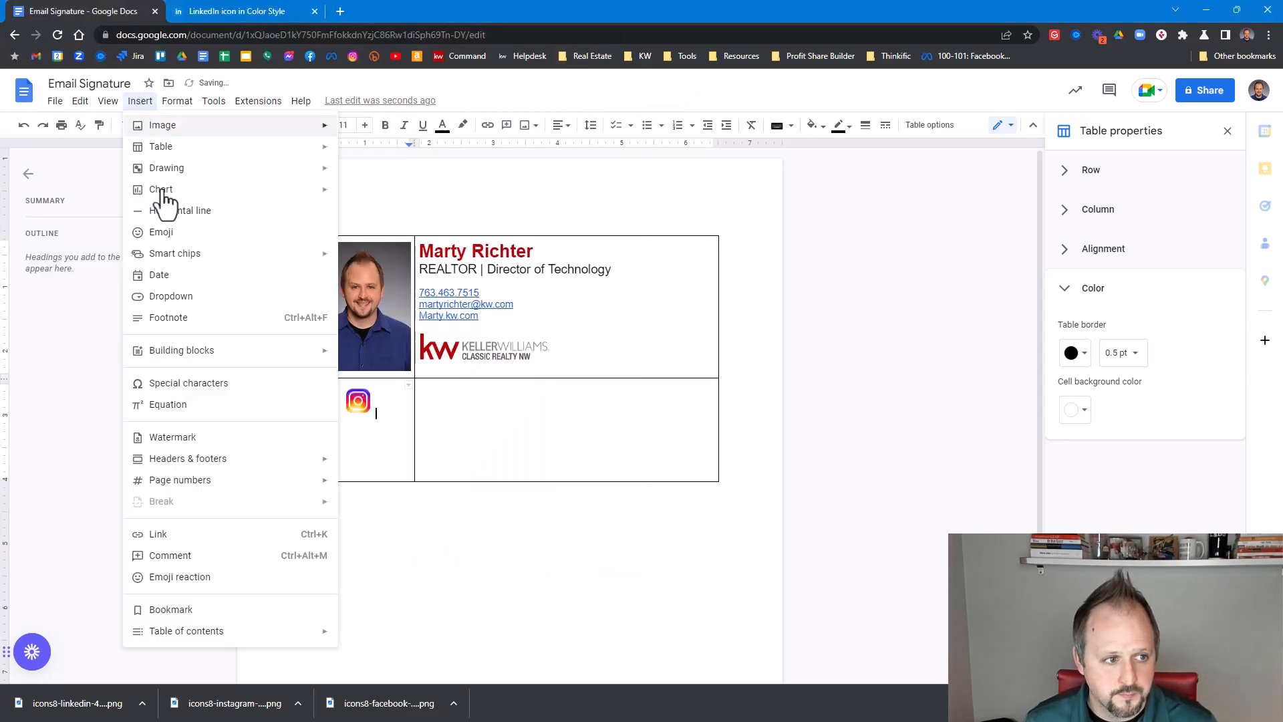
mouse_move(301, 127)
click(377, 131)
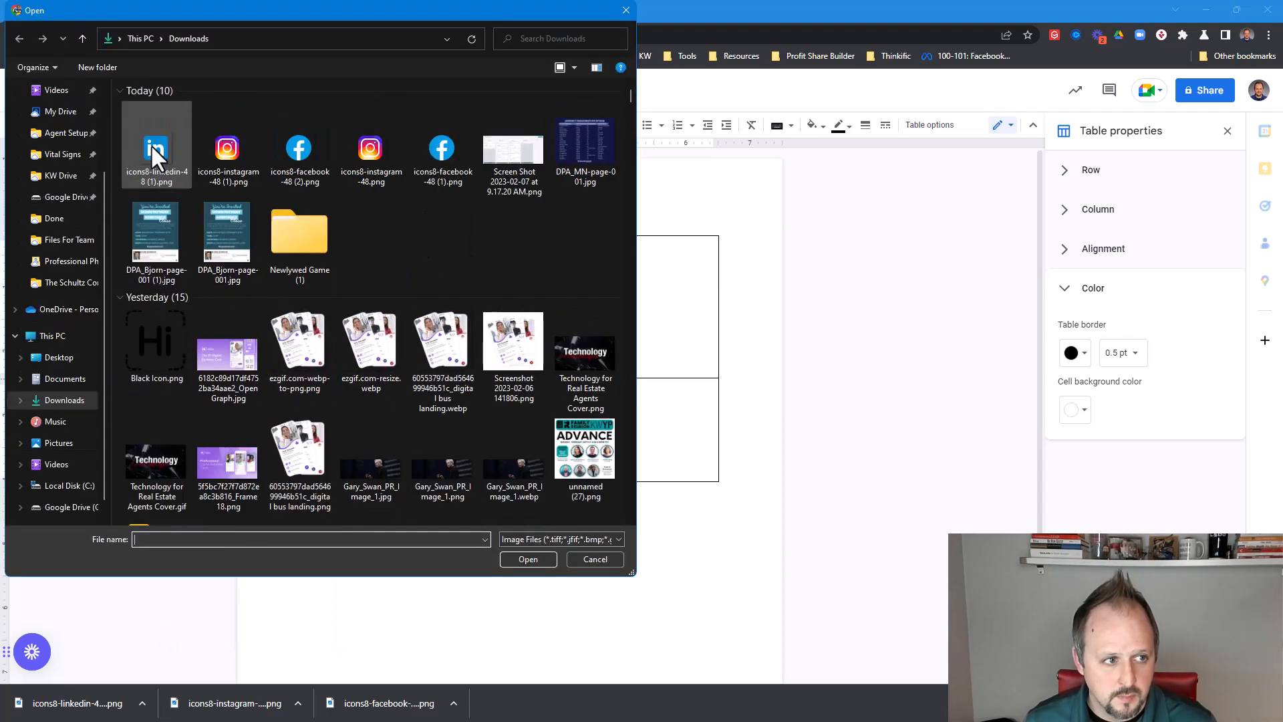
click(151, 144)
click(520, 560)
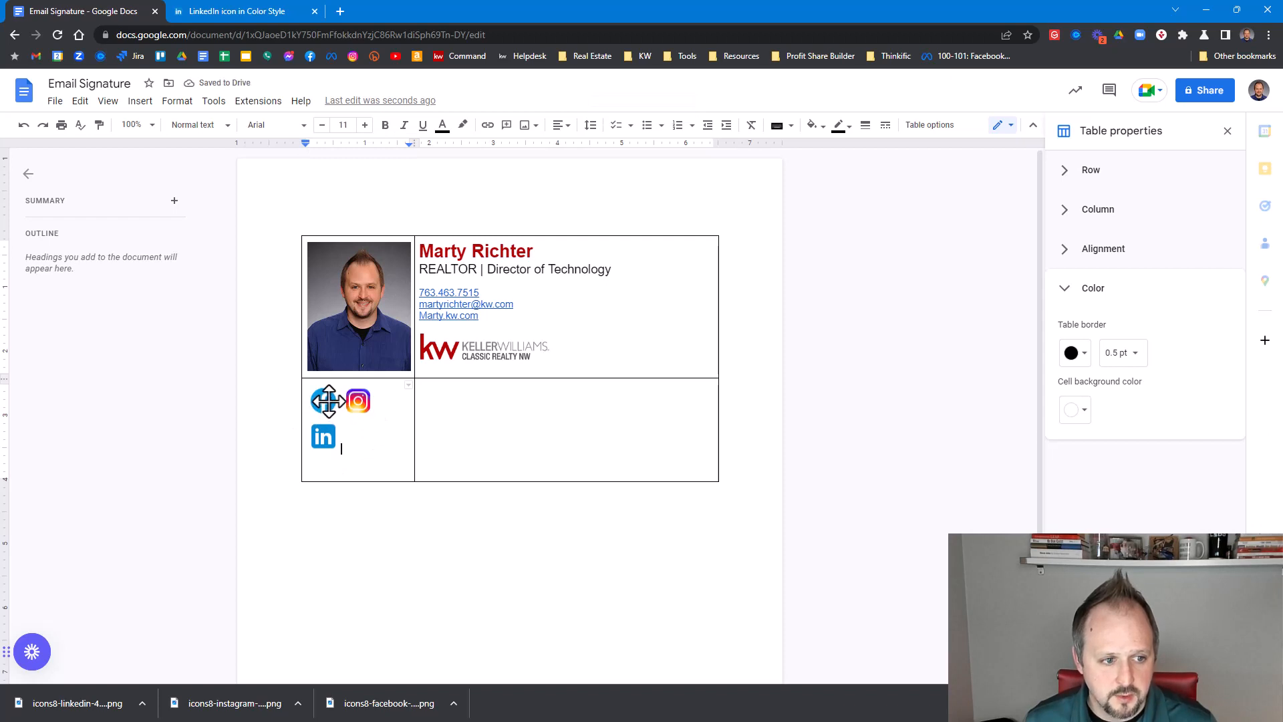
Step: Set the Facebook icon's width to 0.3 in with the aspect ratio locked
right_click(329, 401)
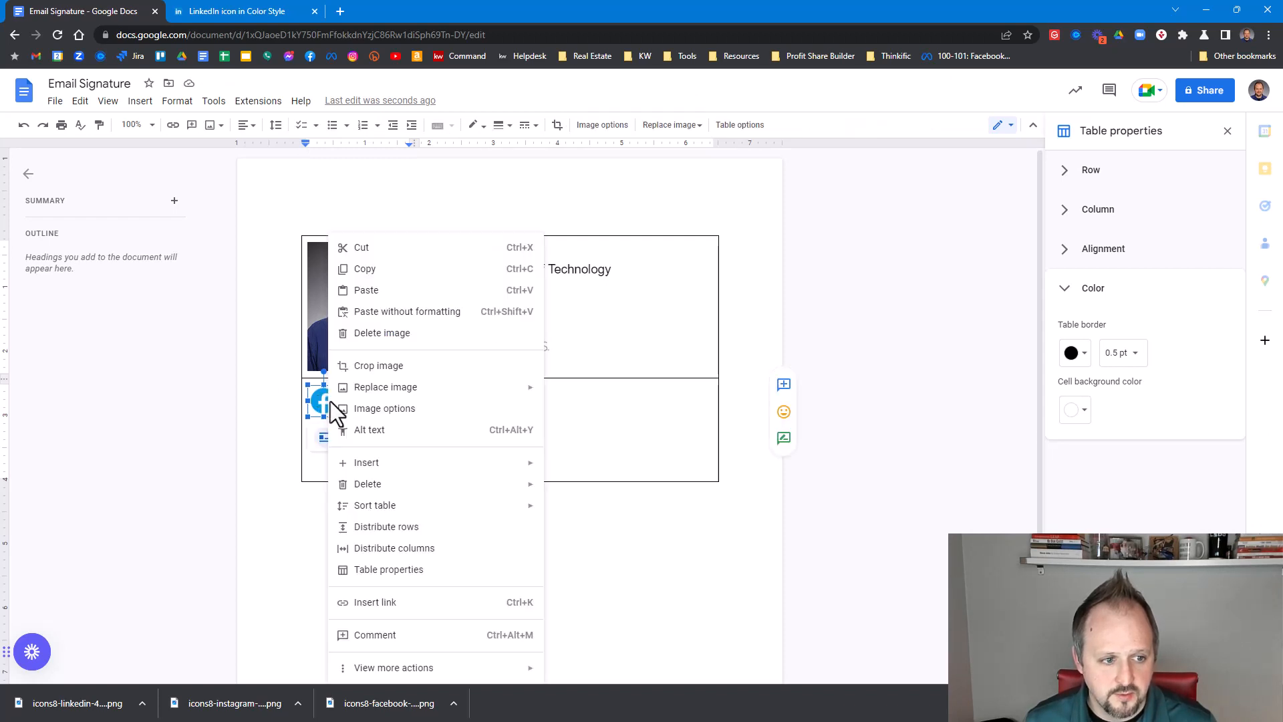
click(384, 409)
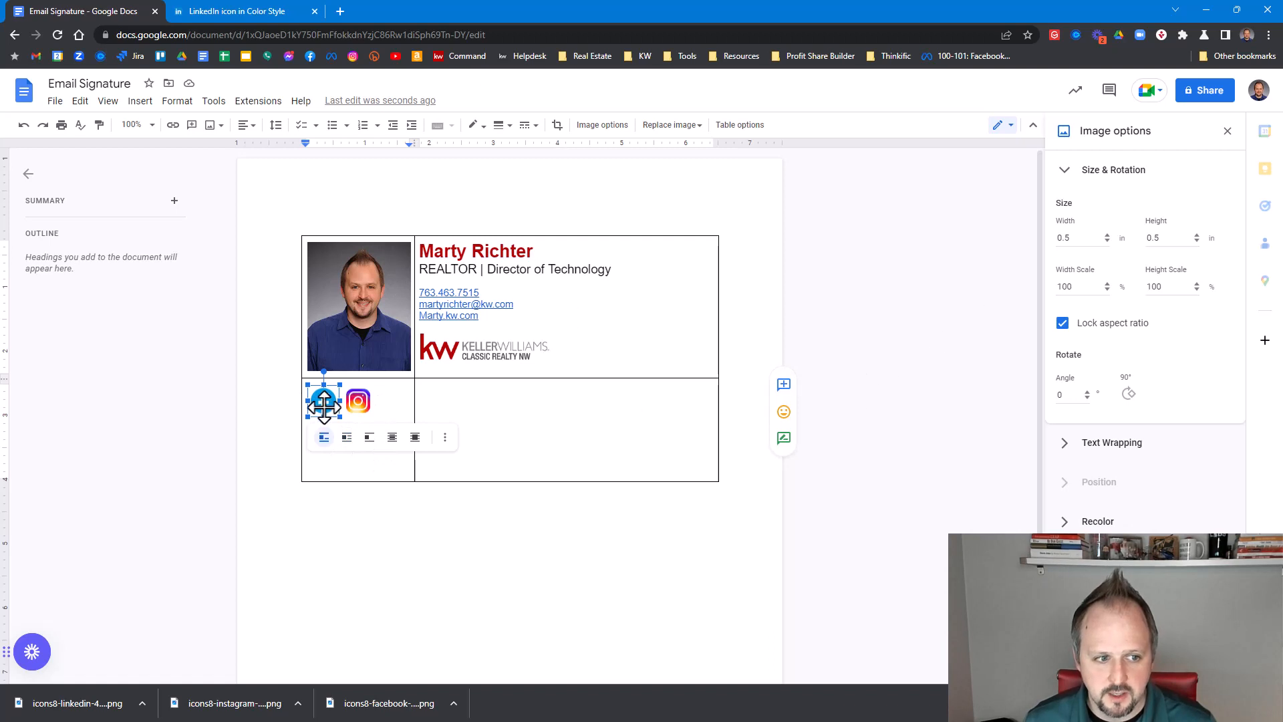
click(1066, 239)
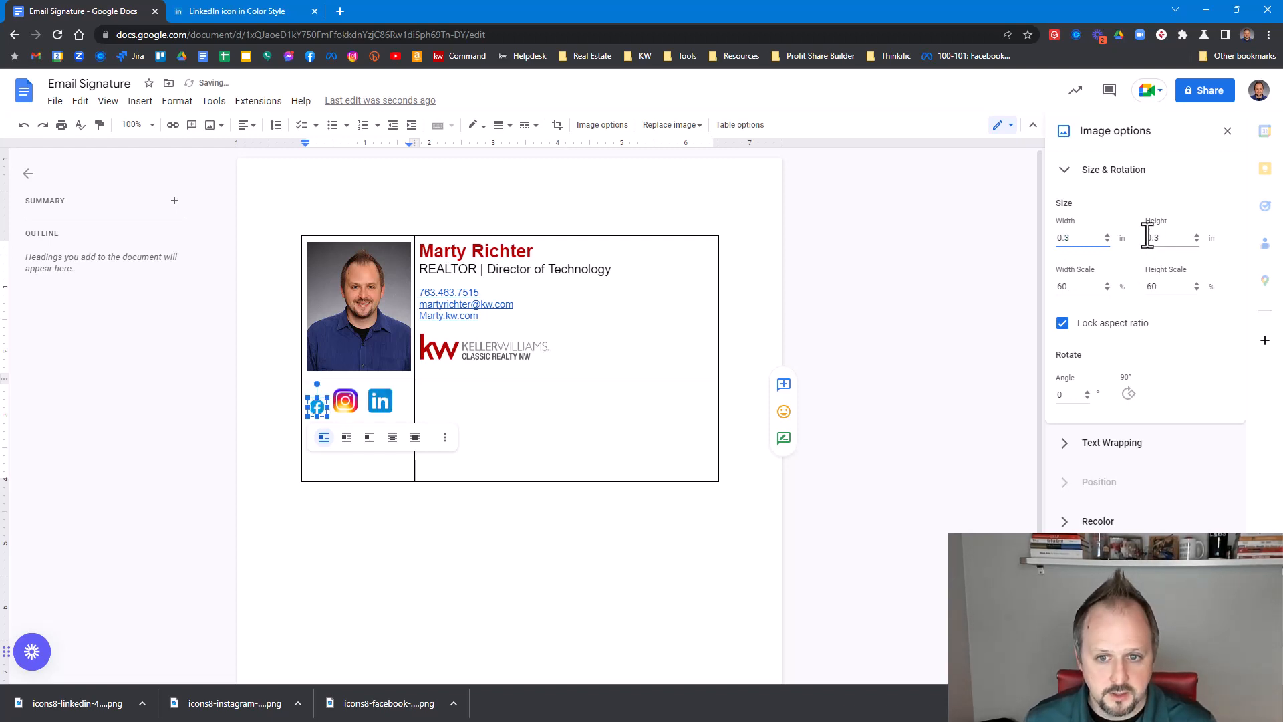
Step: Resize the Instagram and LinkedIn icons to 0.3 in wide each and close the image options
click(346, 403)
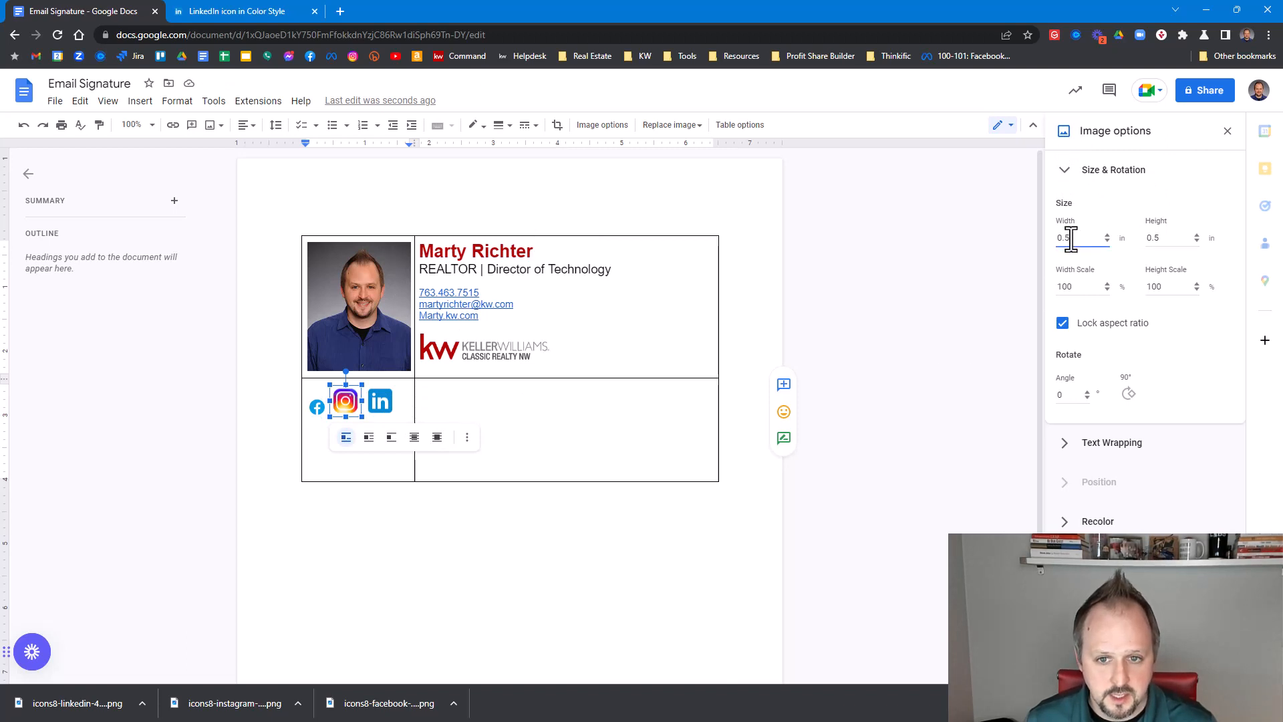
text(3)
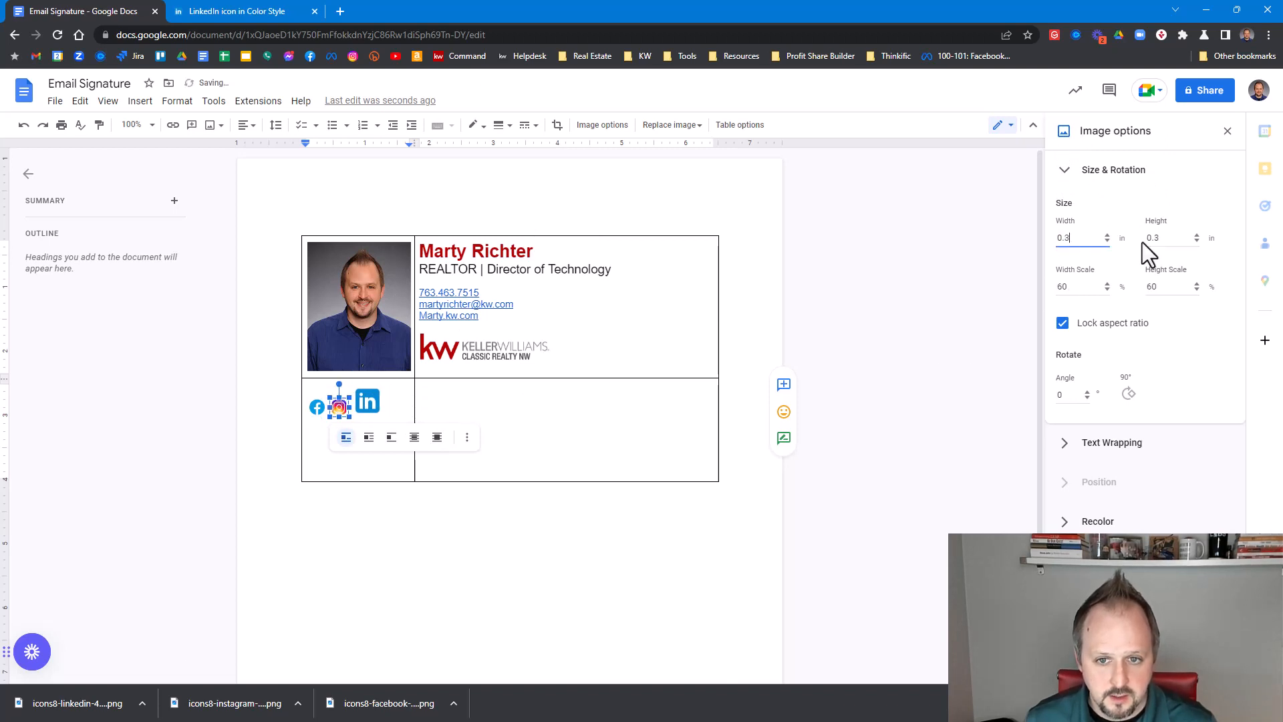
click(373, 405)
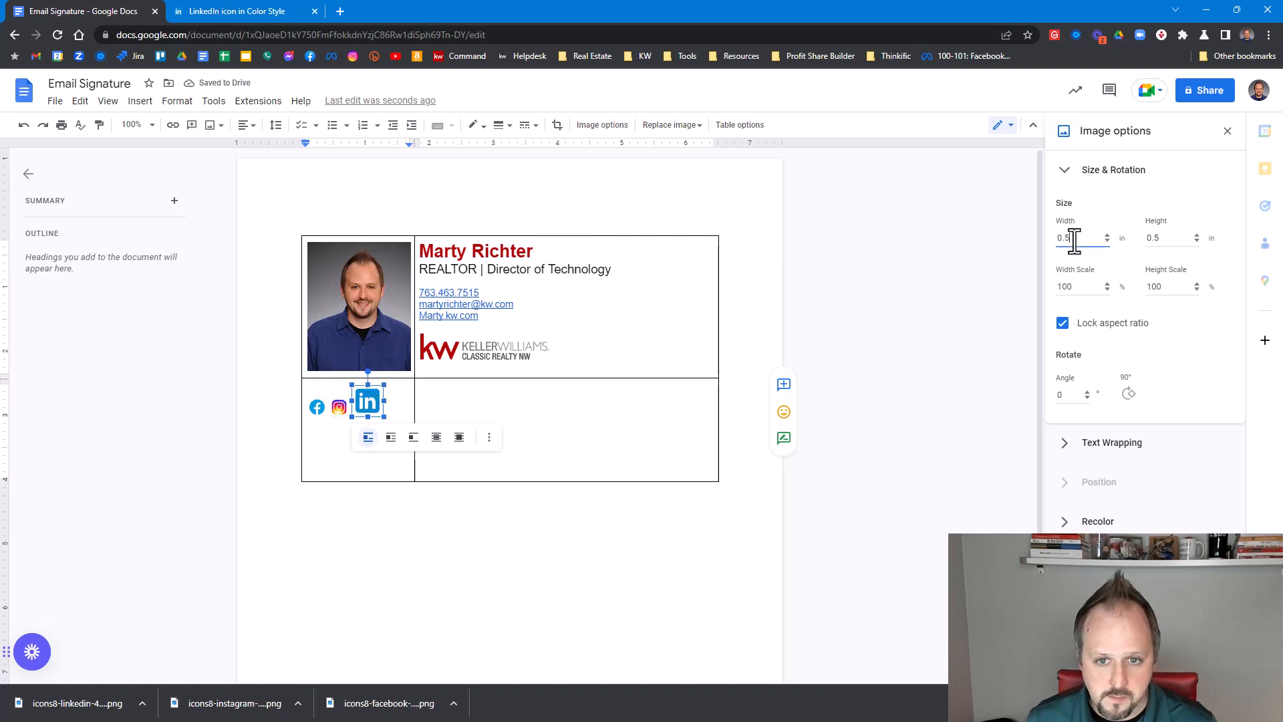
text(3)
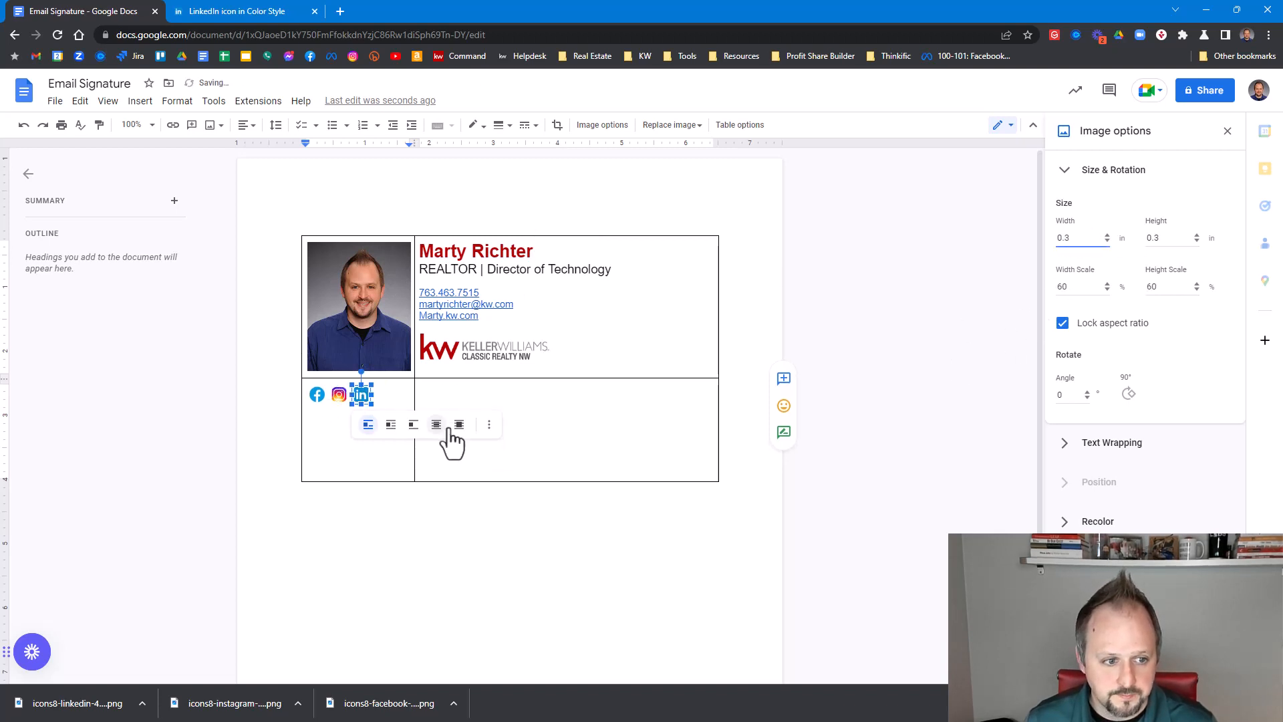
click(1228, 131)
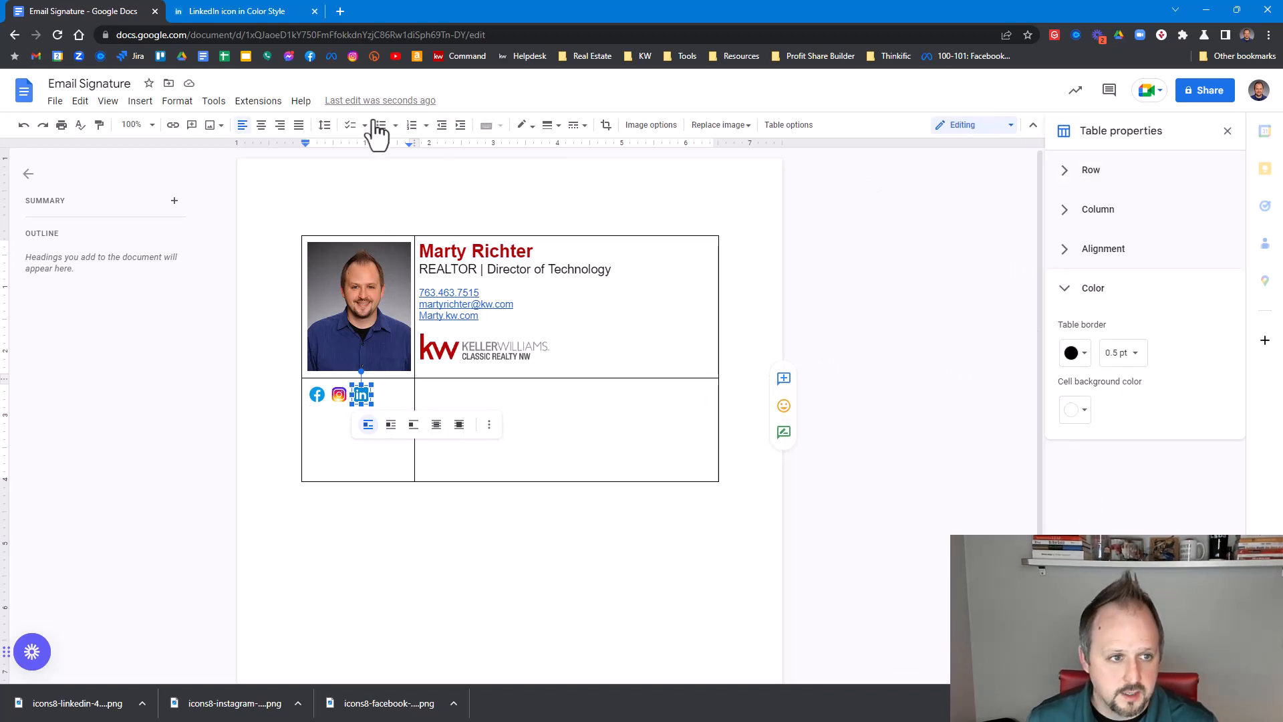
Step: Center the row of social media icons in its cell below the portrait
click(261, 125)
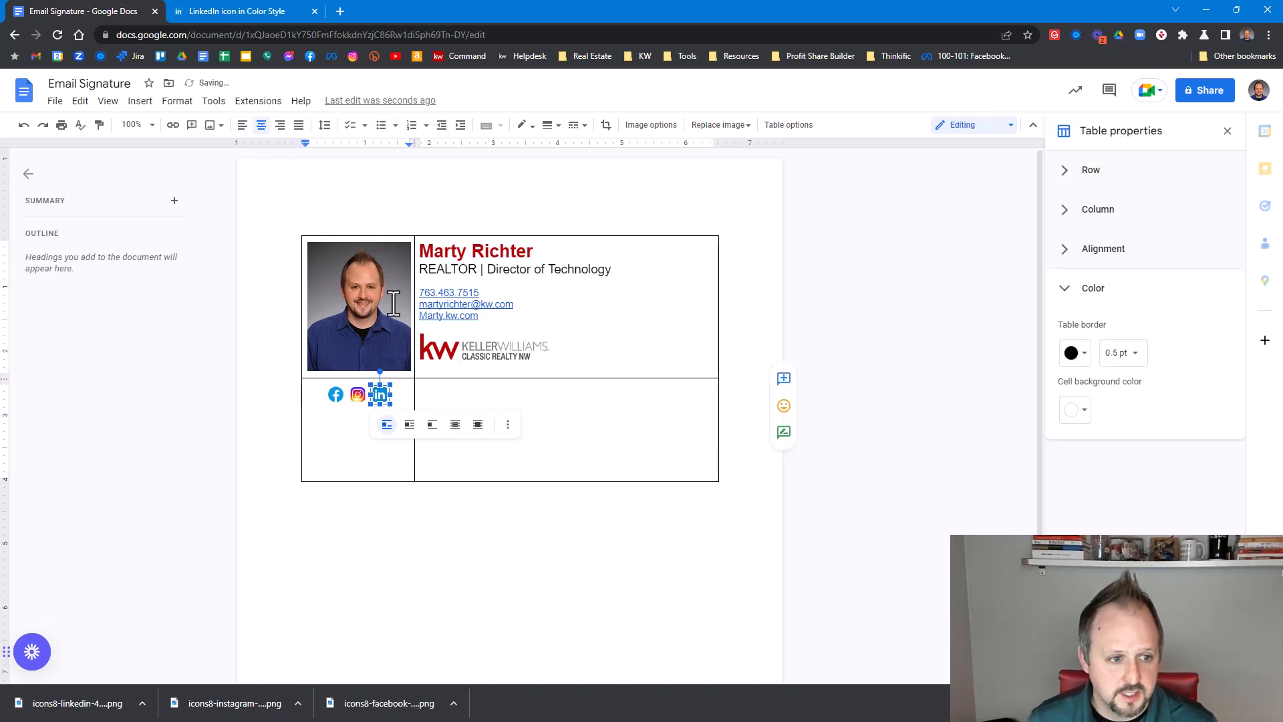
click(364, 451)
click(439, 559)
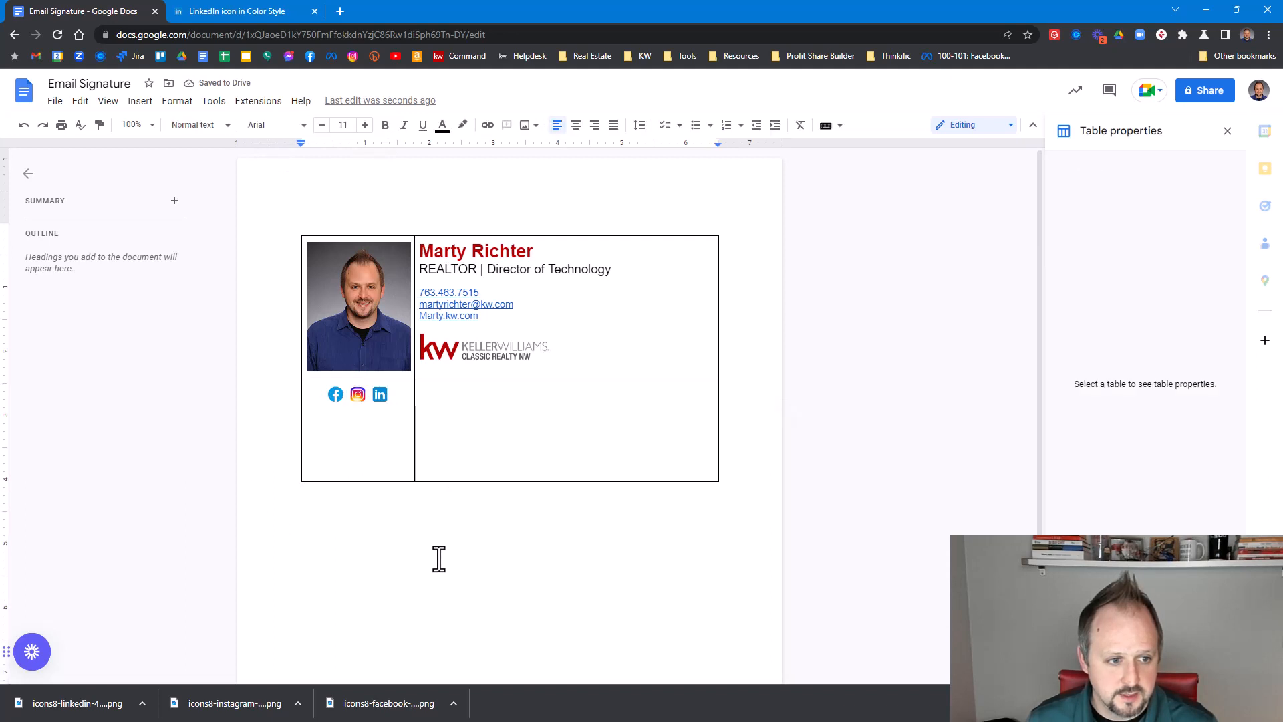
Step: Hide the table borders by setting them to white at 0 pt, and close the table properties
right_click(677, 426)
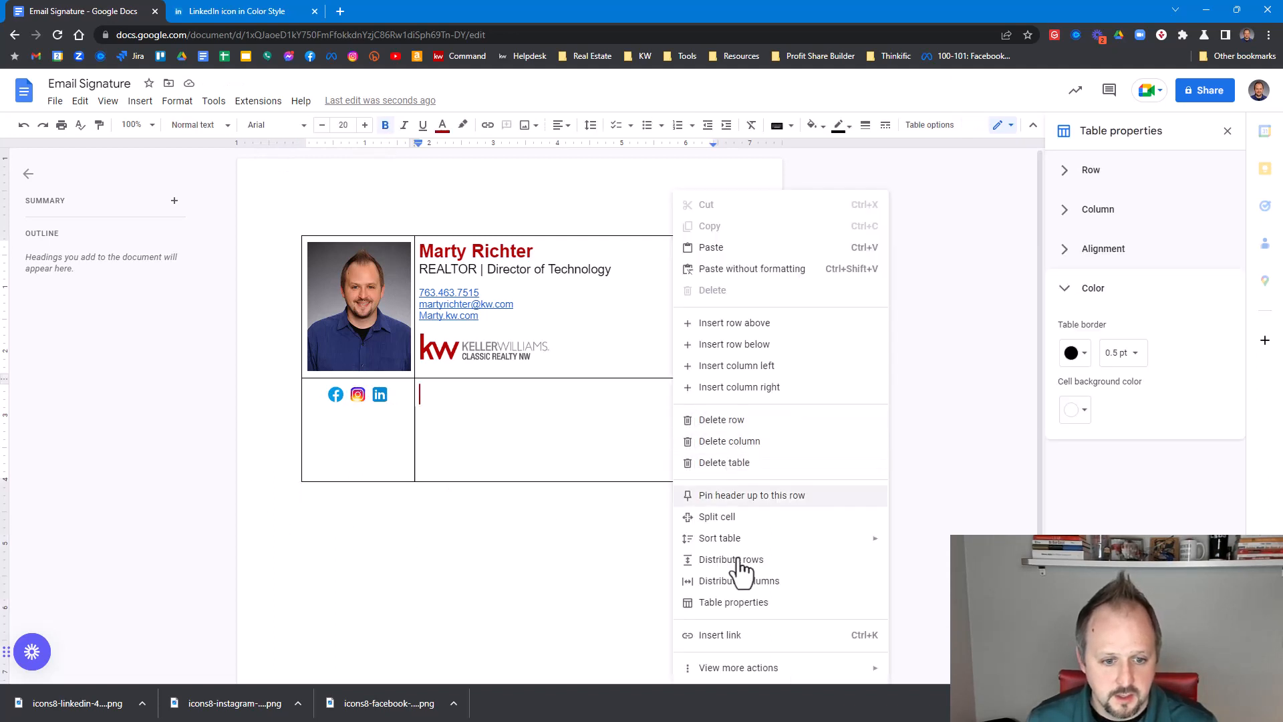
click(749, 603)
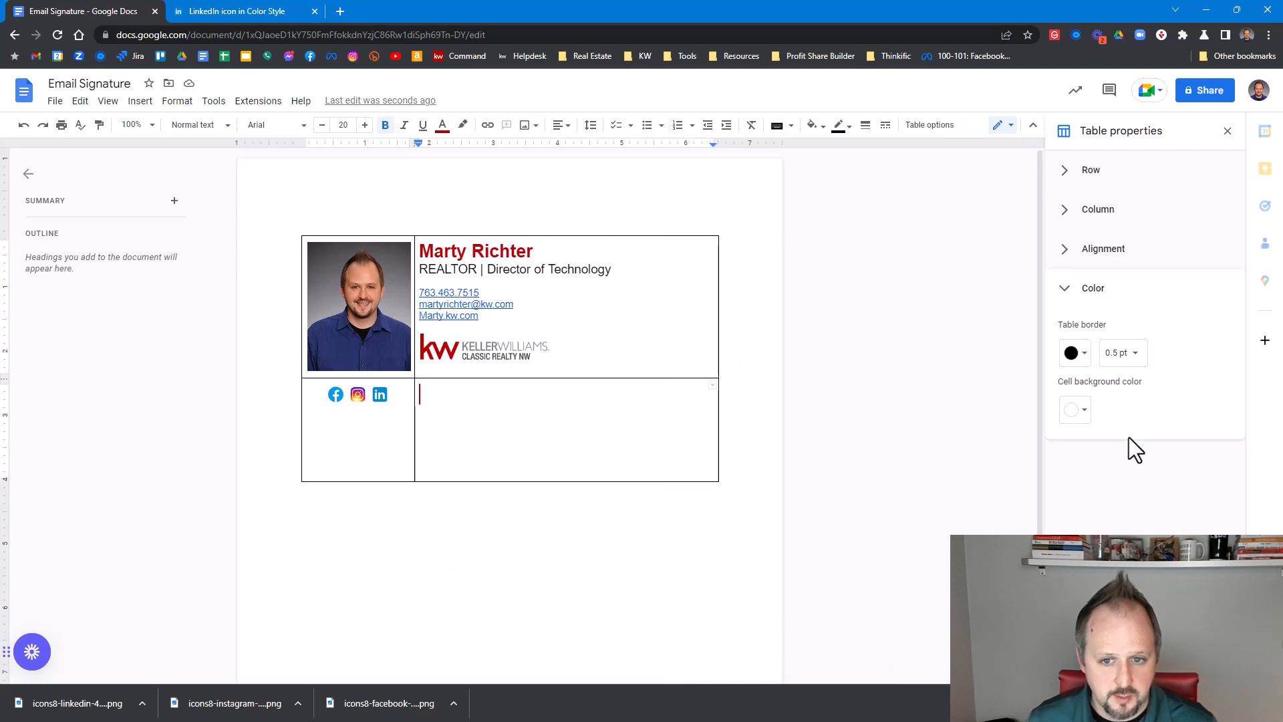
click(1079, 358)
click(1209, 380)
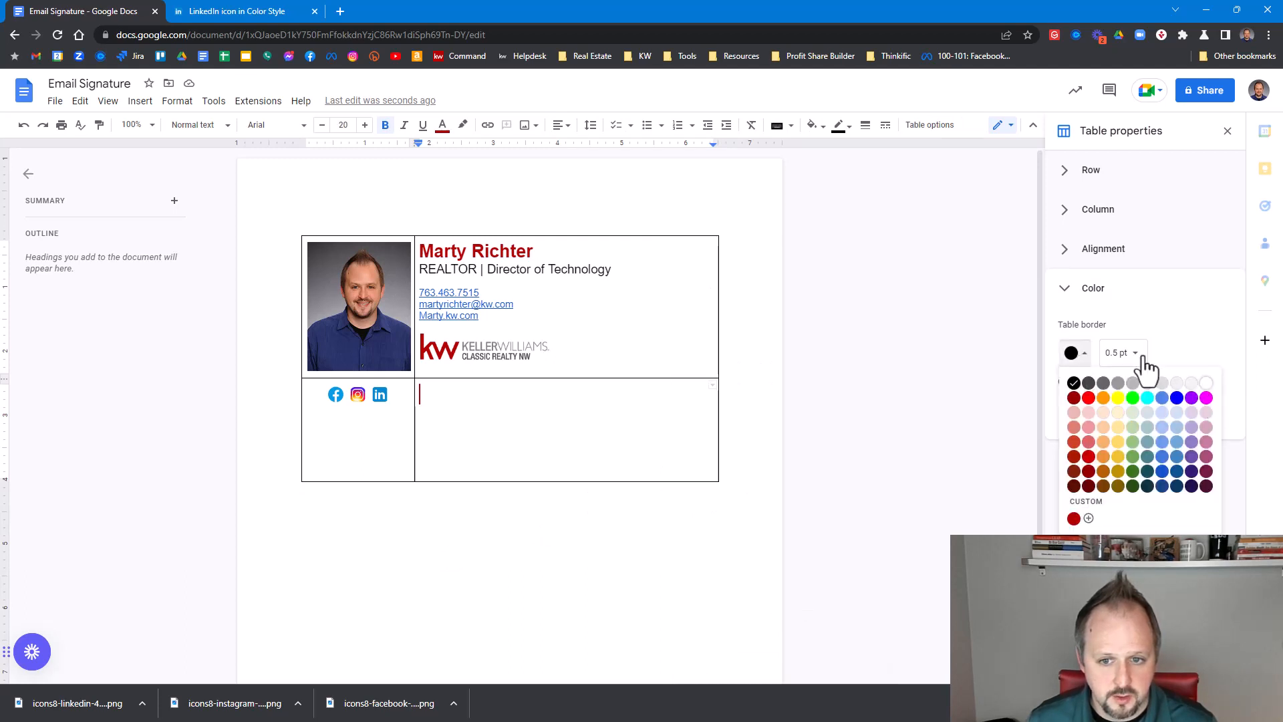
click(1133, 356)
click(1108, 329)
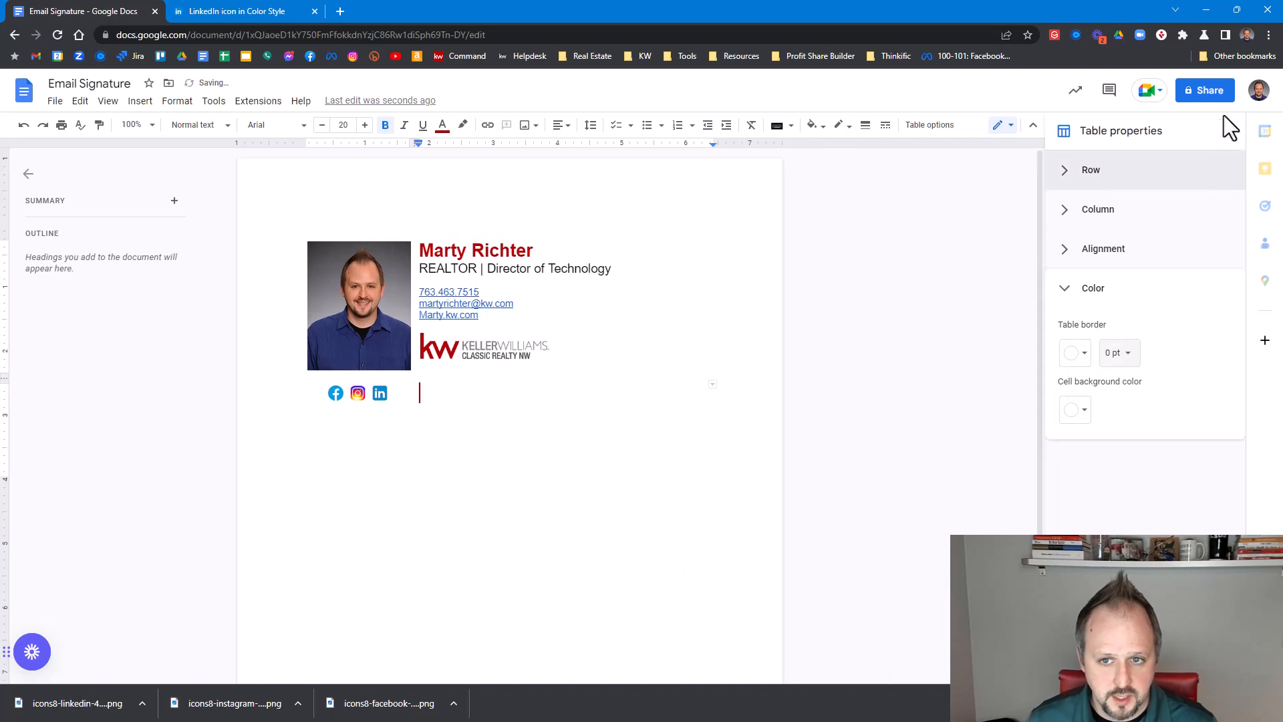
click(1228, 132)
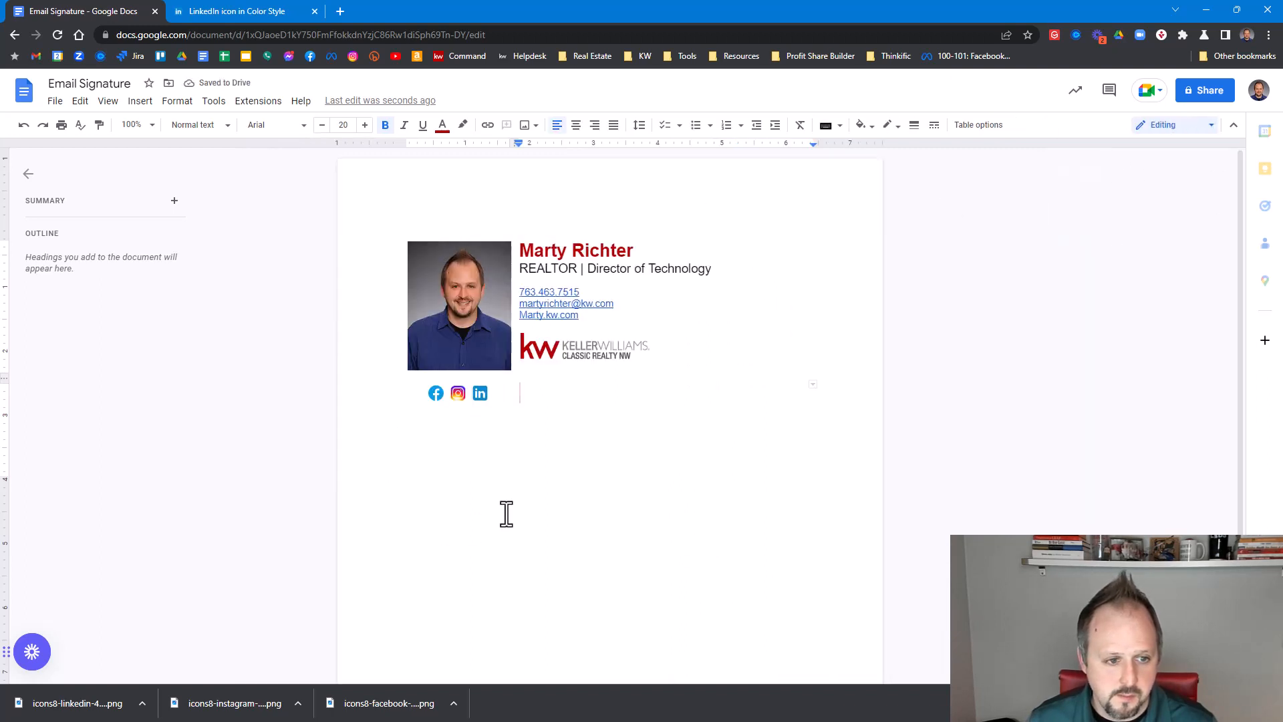
click(506, 538)
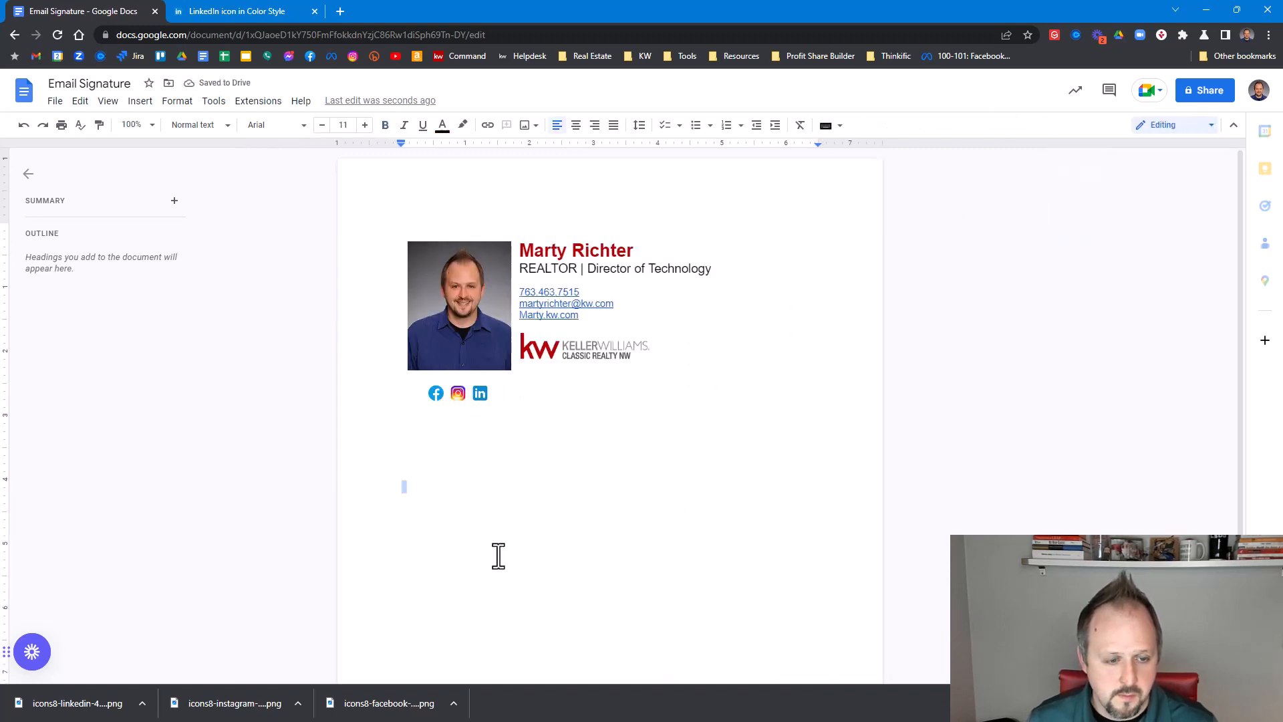
Step: With the Facebook icon selected, open the signature owner's Facebook profile in a new browser tab and copy its web address
click(439, 395)
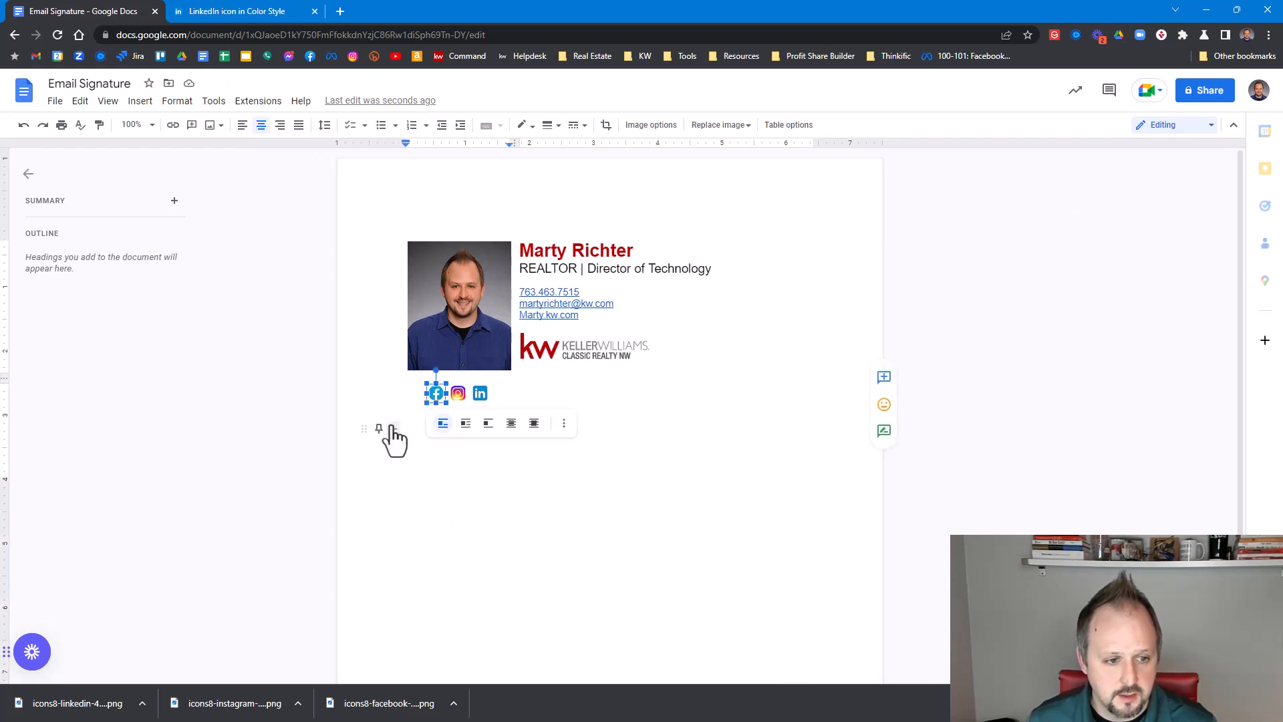
click(341, 10)
text(face)
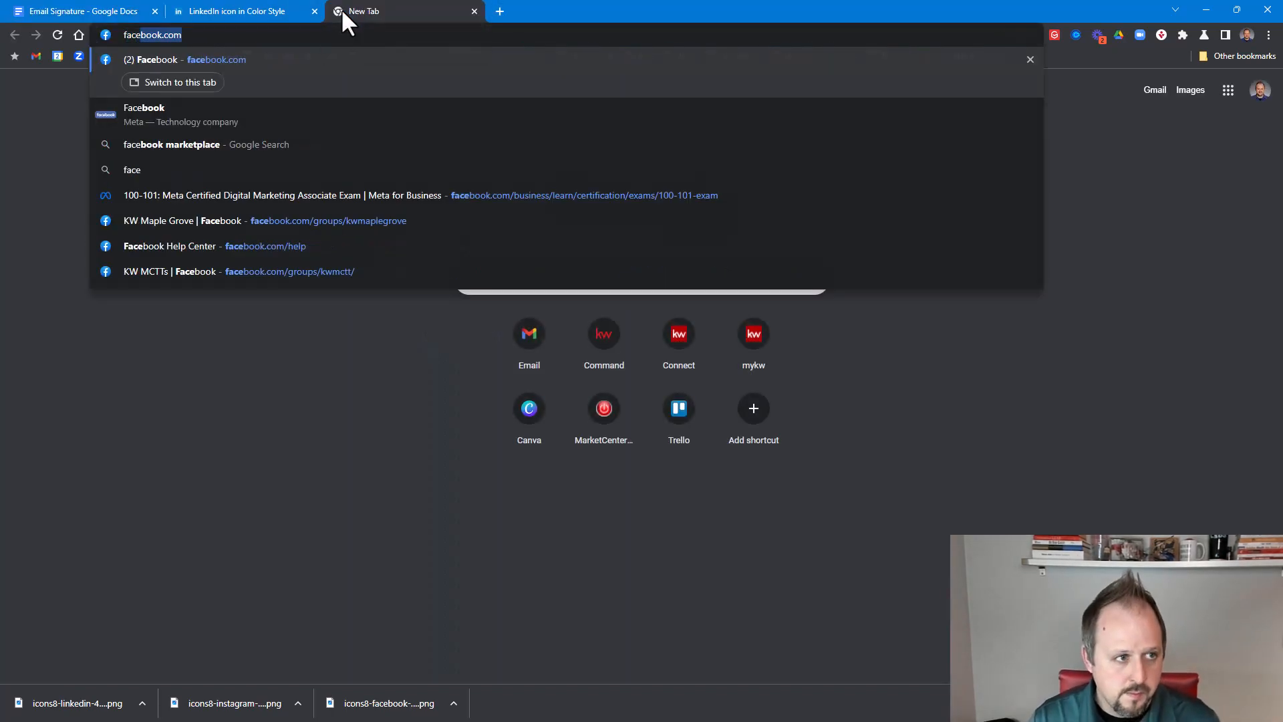
key(Return)
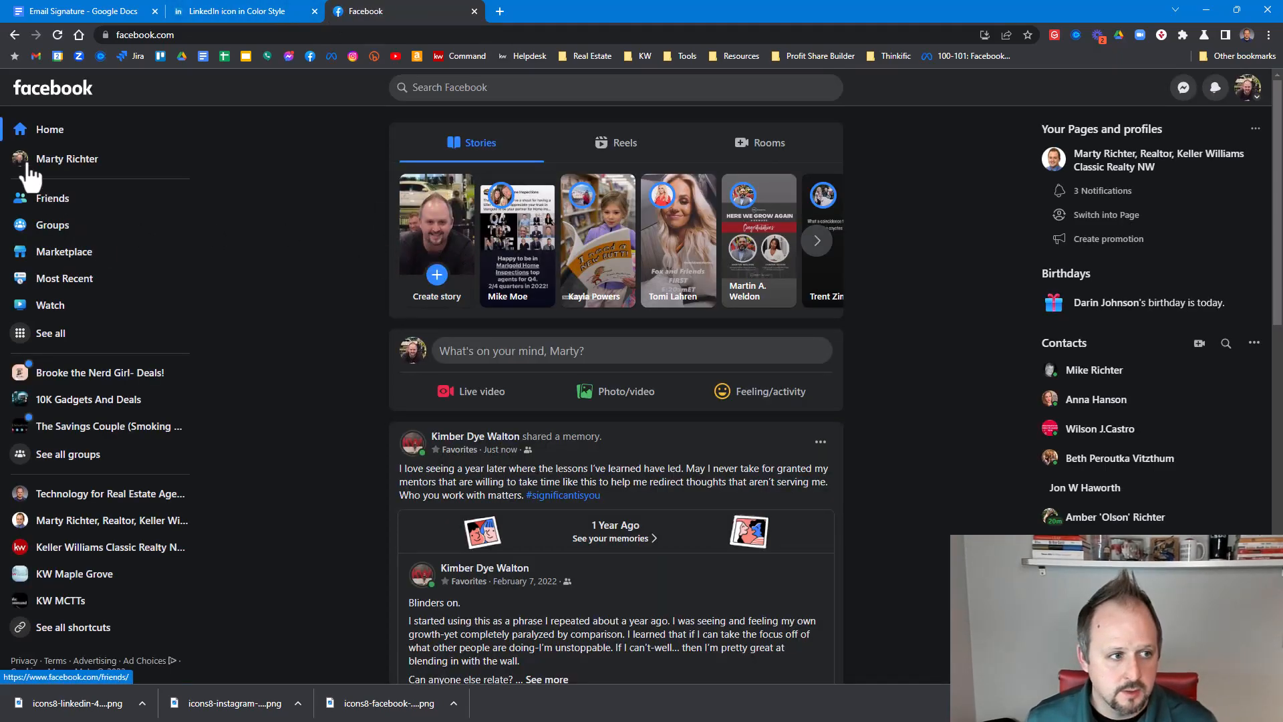
click(48, 163)
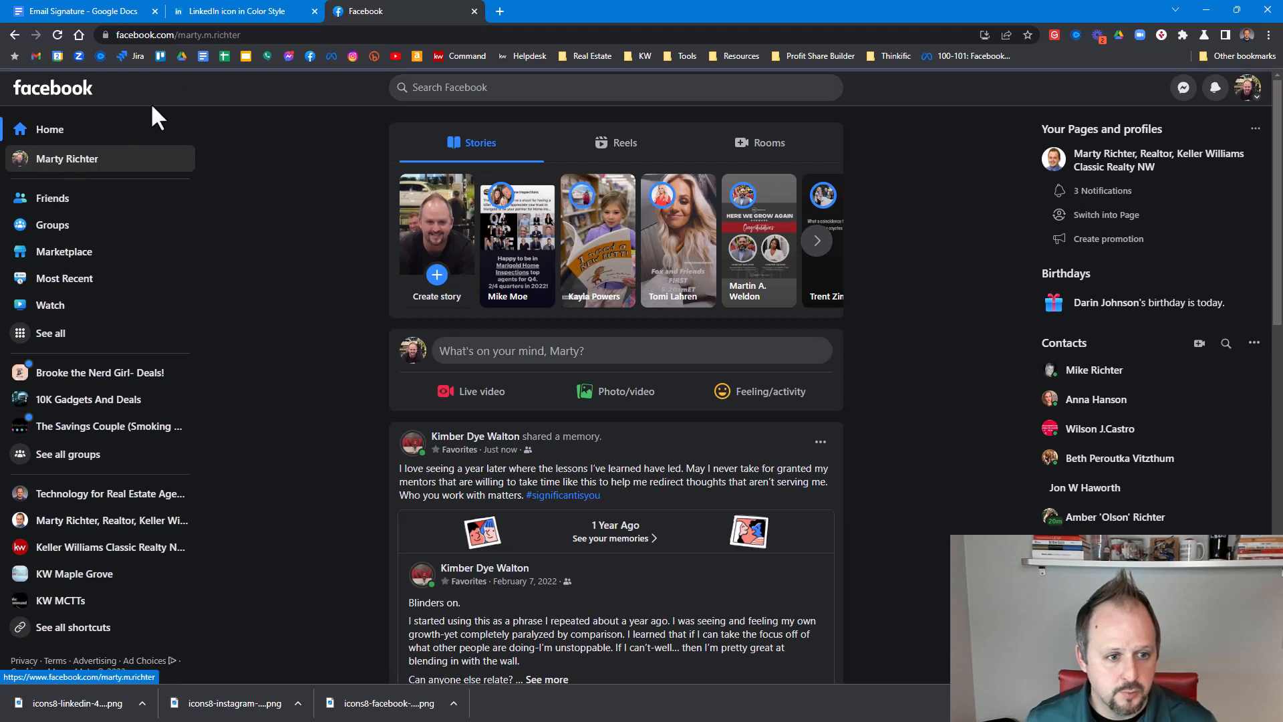
click(253, 36)
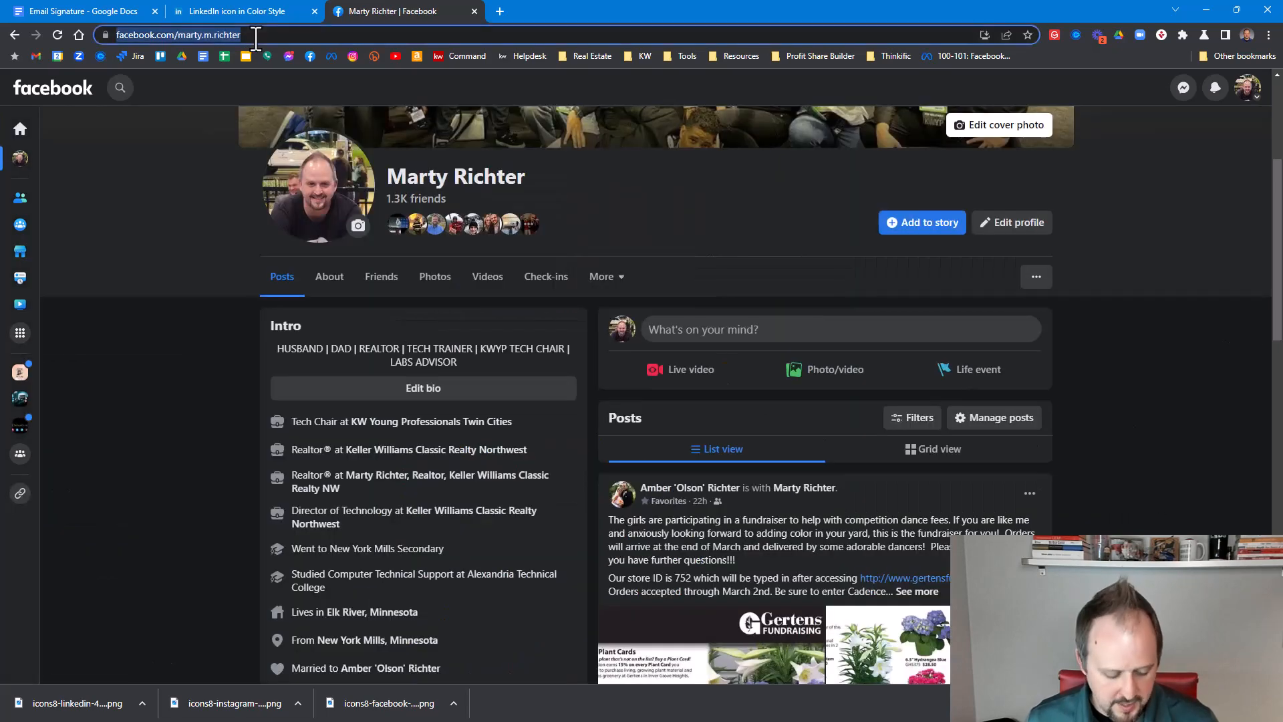
Step: Back in the Email Signature document, link the Facebook icon to the copied profile address
click(84, 11)
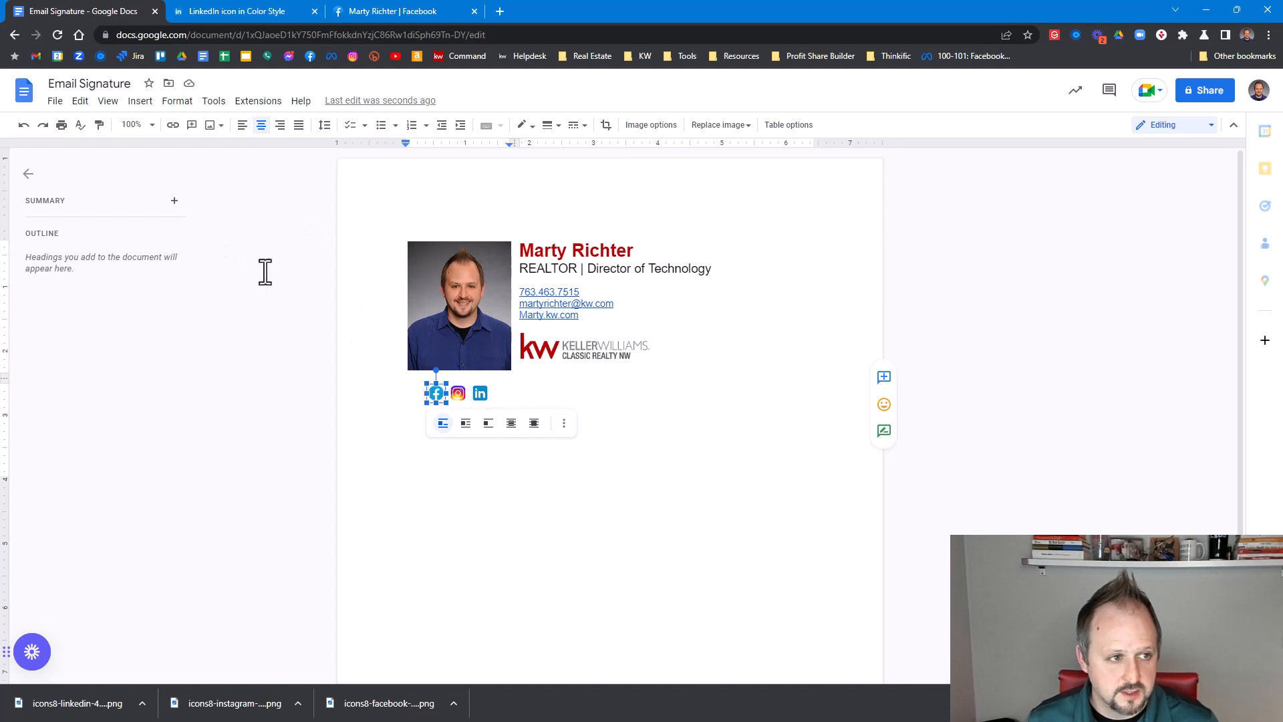
click(173, 126)
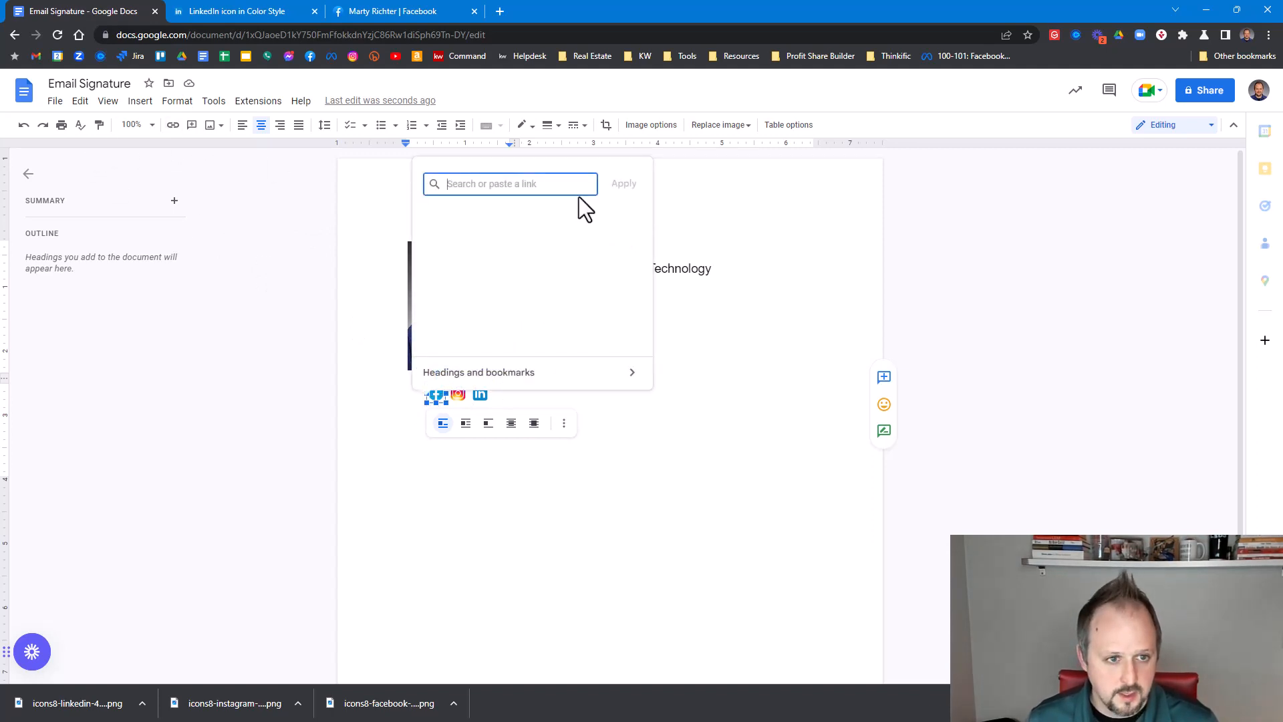
text(https://www.facebook.com/marty.richter)
click(620, 186)
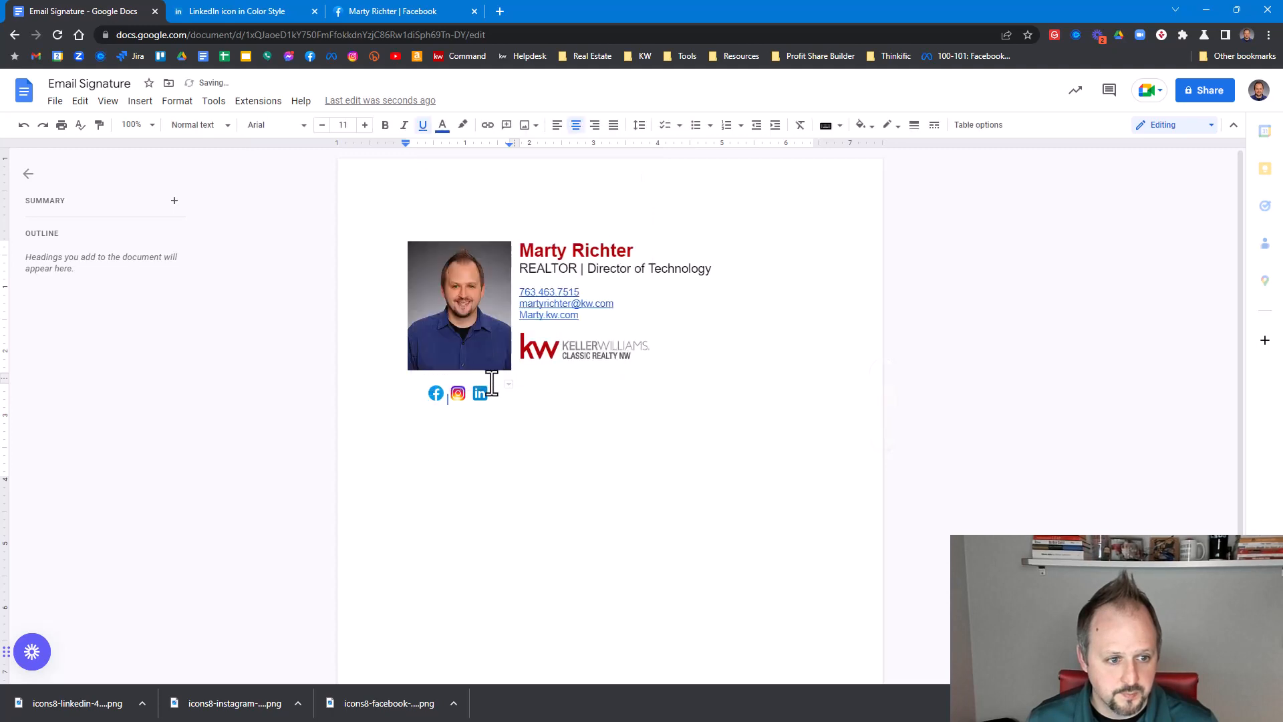
click(461, 393)
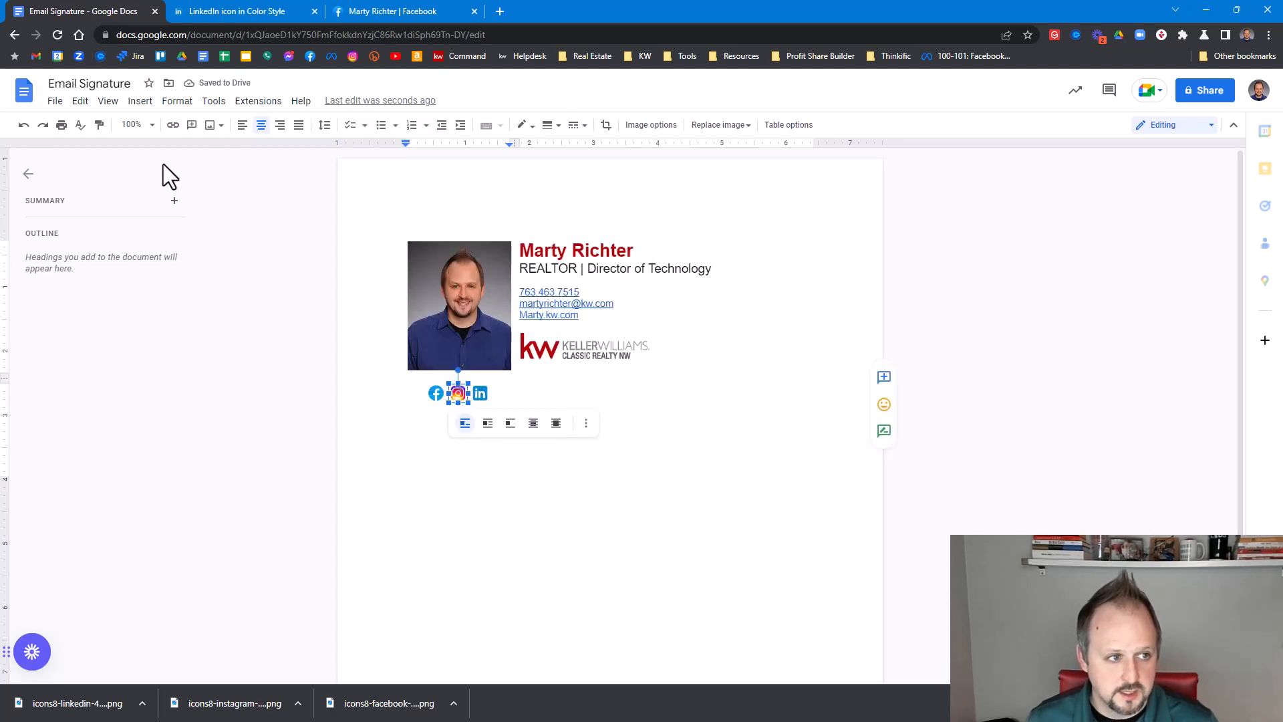
click(481, 394)
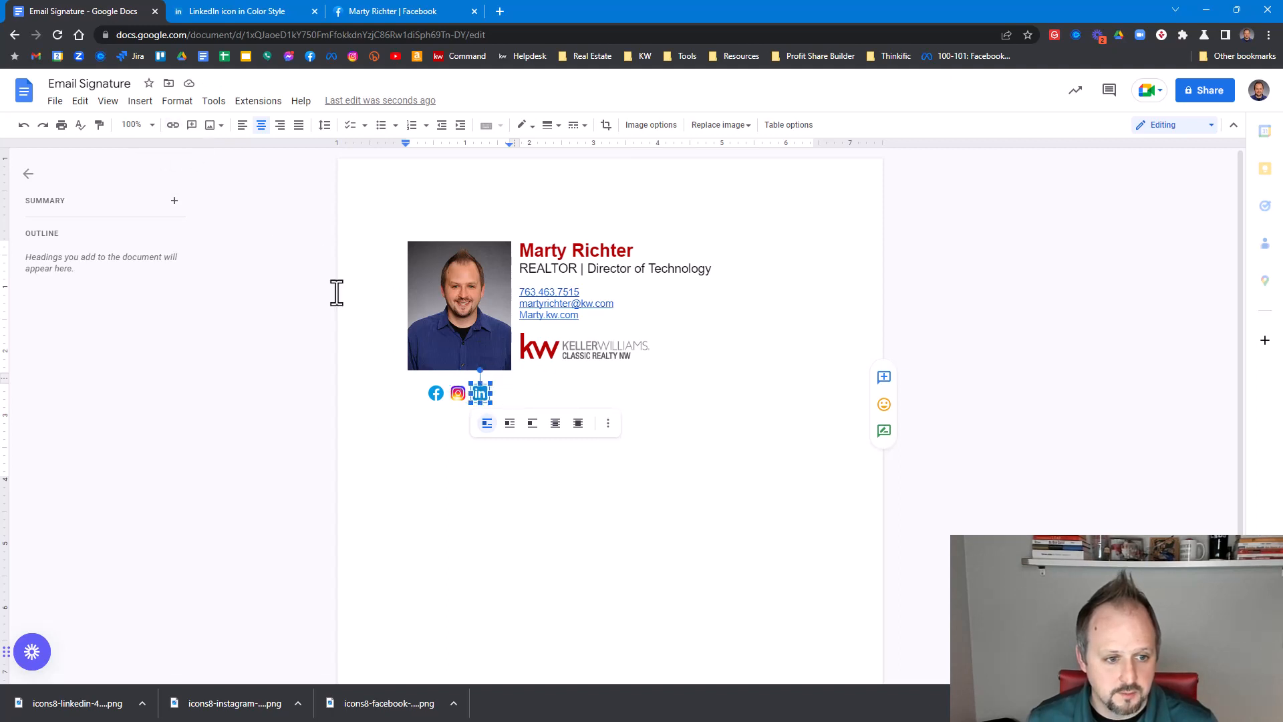
click(542, 525)
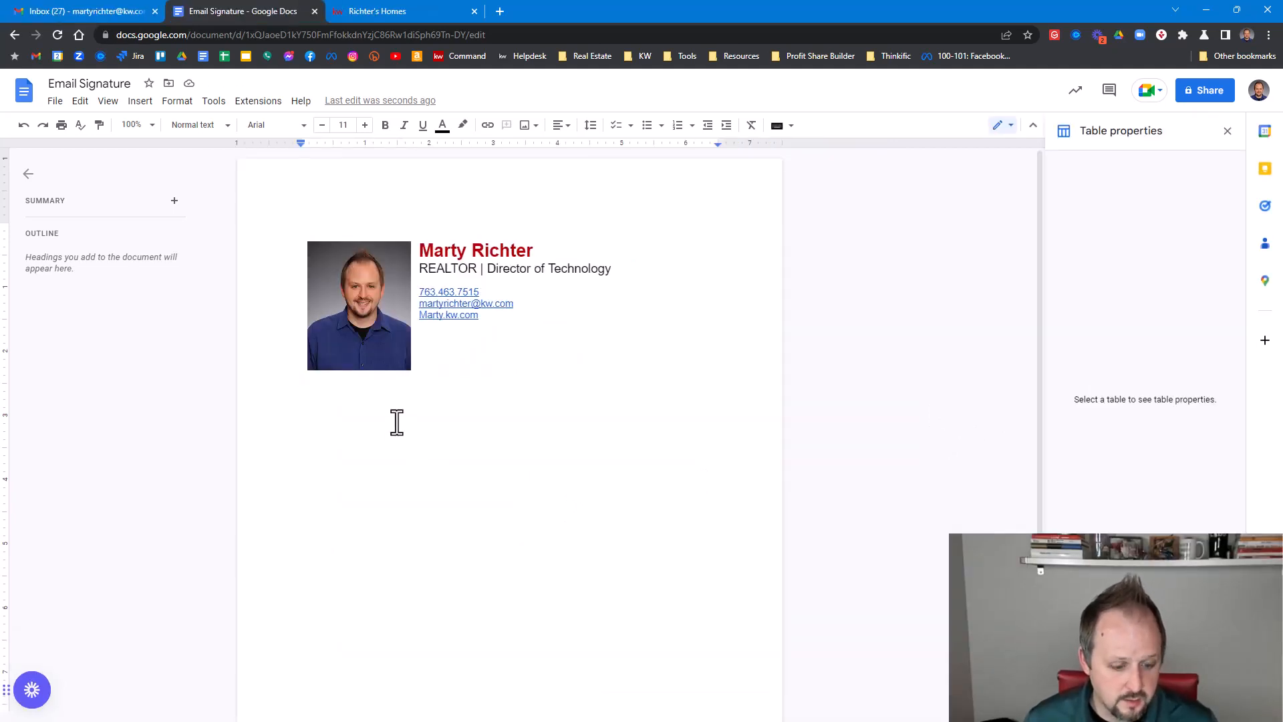
Step: Copy the entire signature from the document and switch to the Signature section of Gmail's general settings
key(ctrl+a)
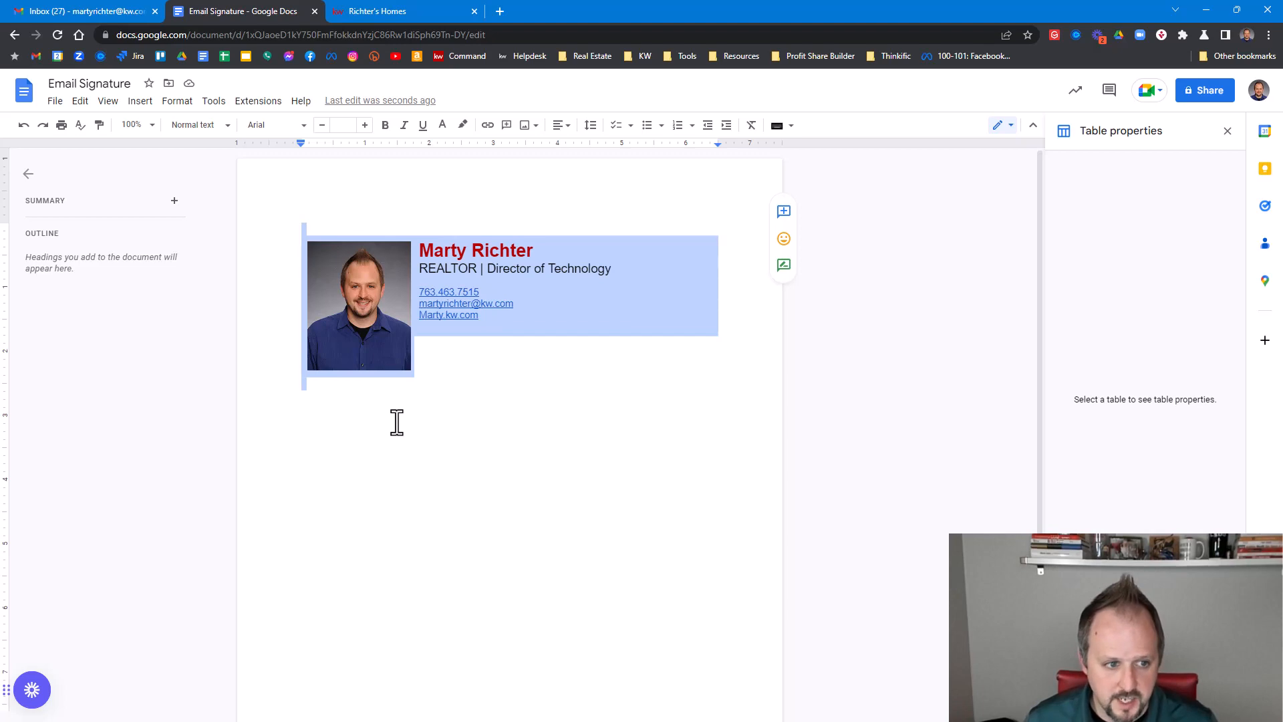
click(62, 6)
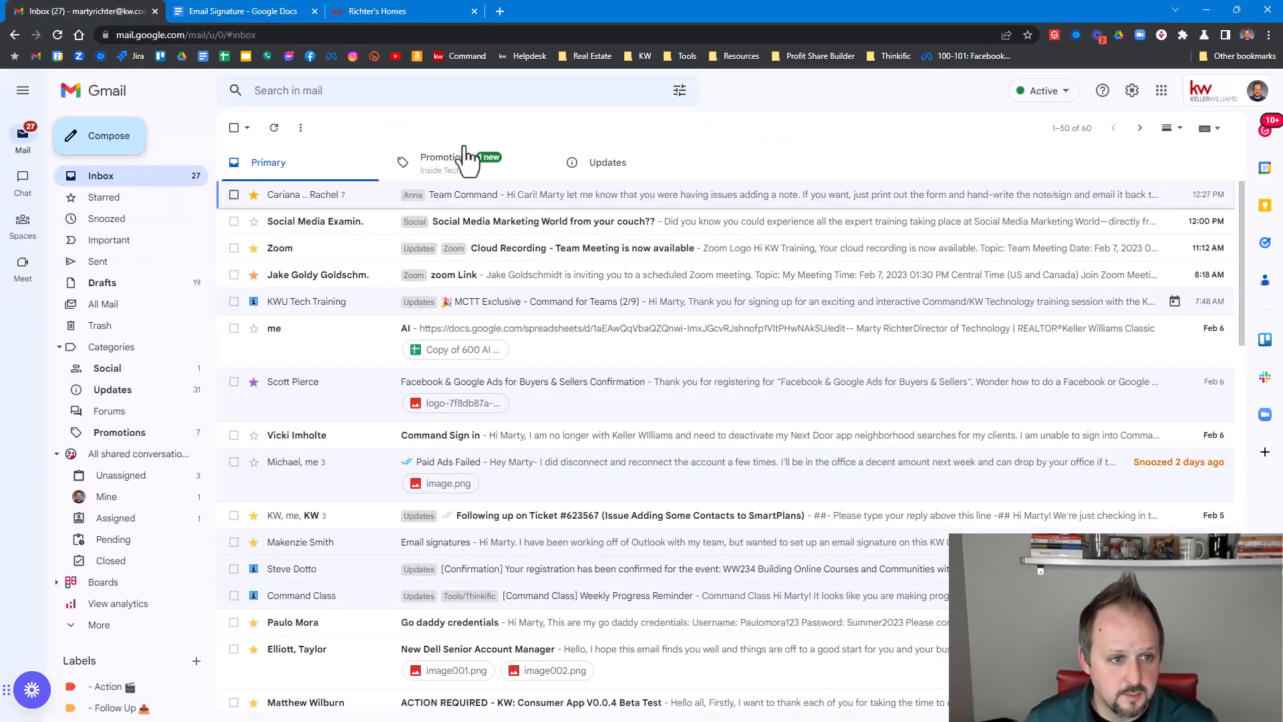
click(1132, 91)
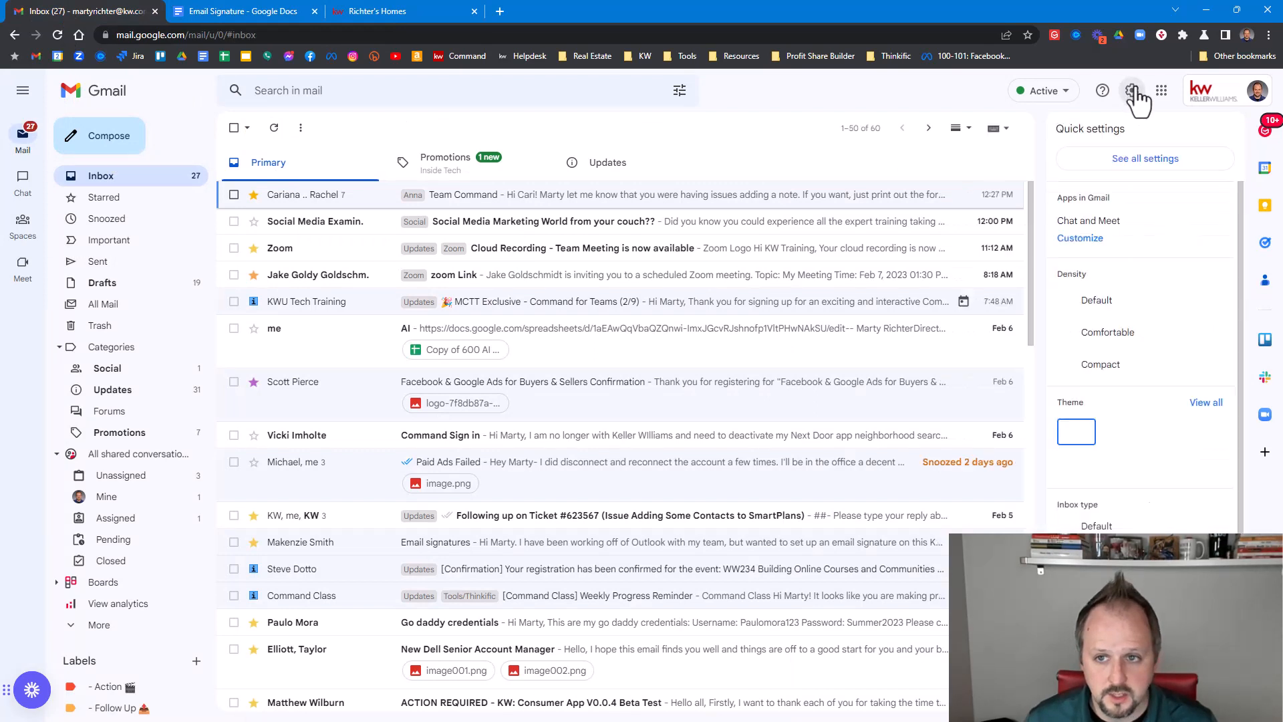
click(1144, 161)
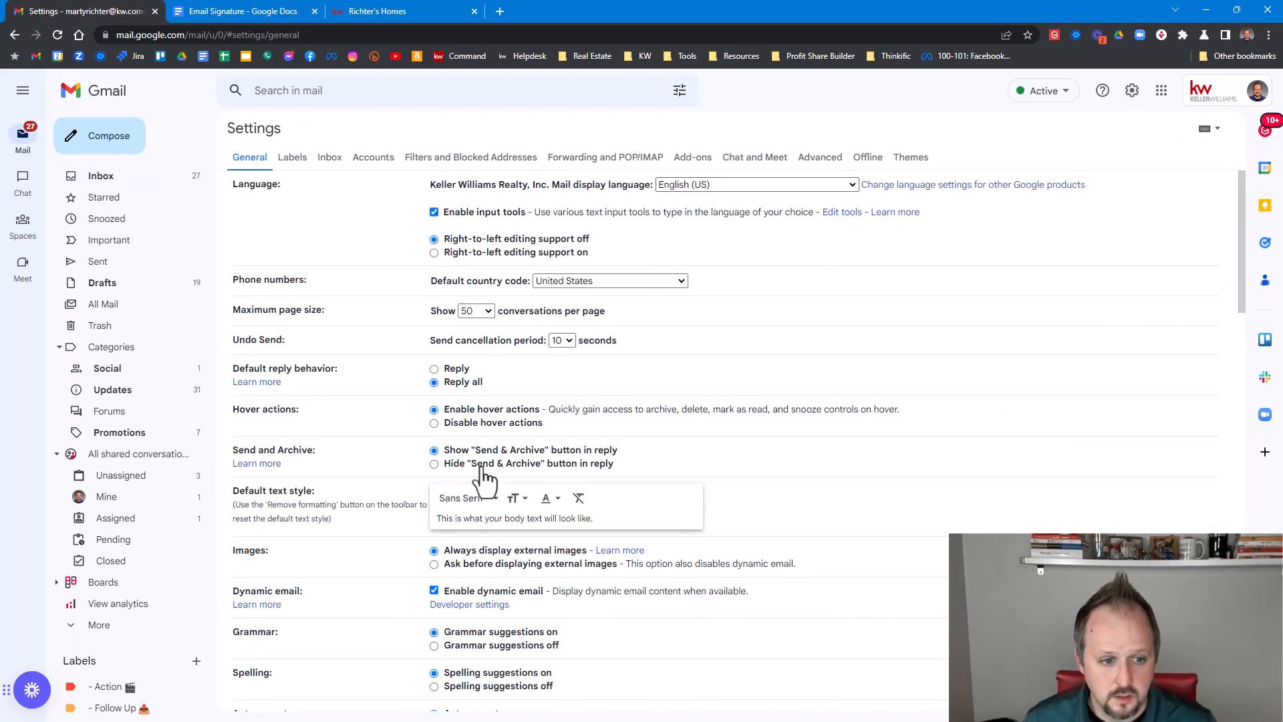
scroll(745, 441, down, 14)
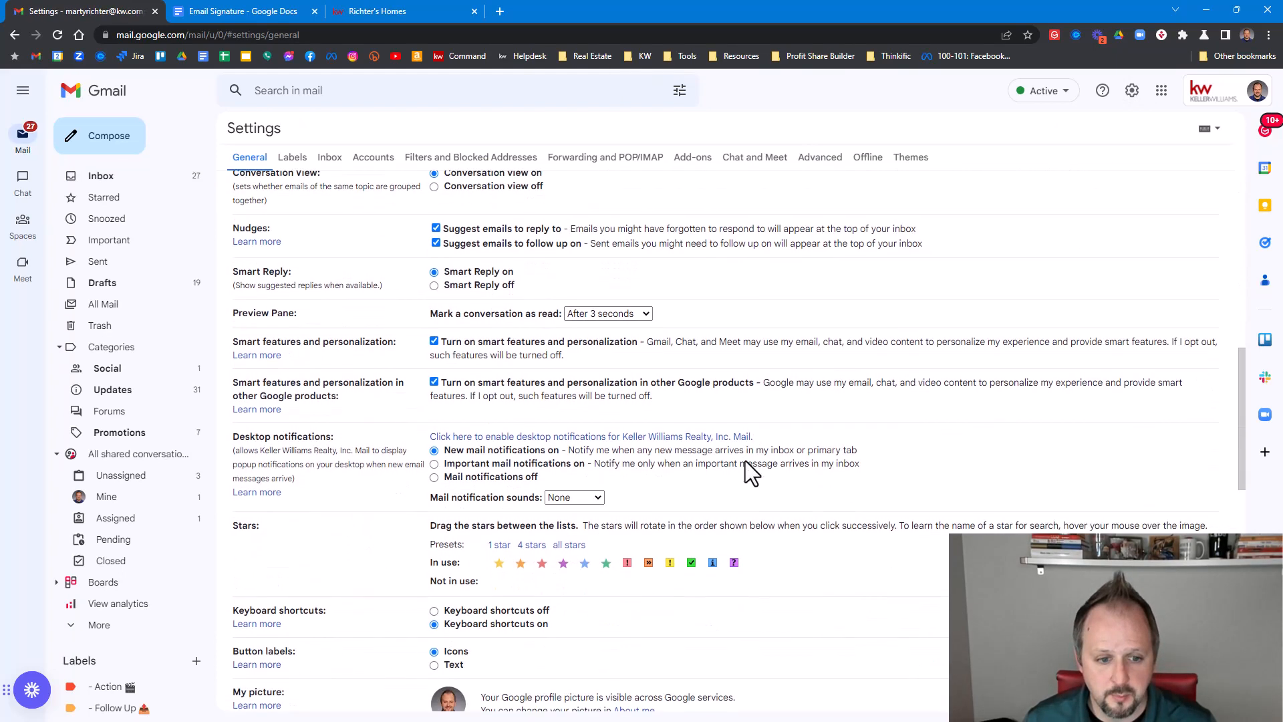
scroll(745, 461, down, 3)
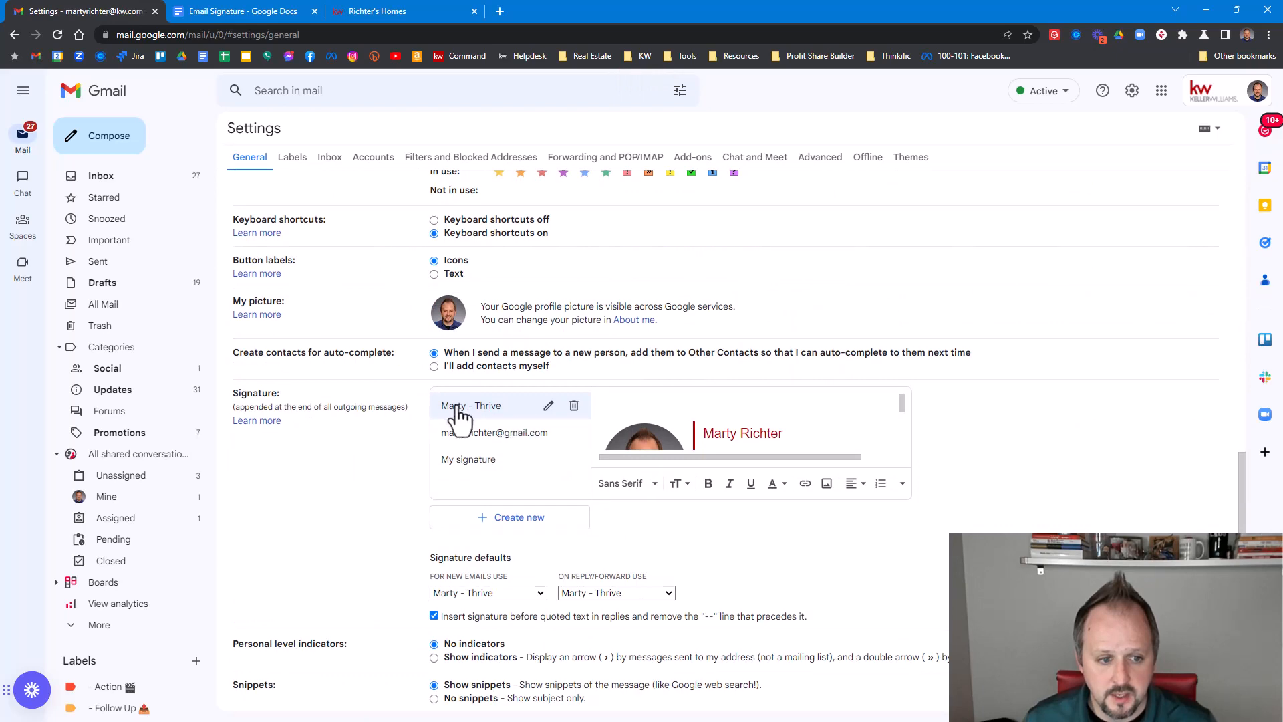
Step: Create a new email signature named "My New Signature 1"
click(522, 518)
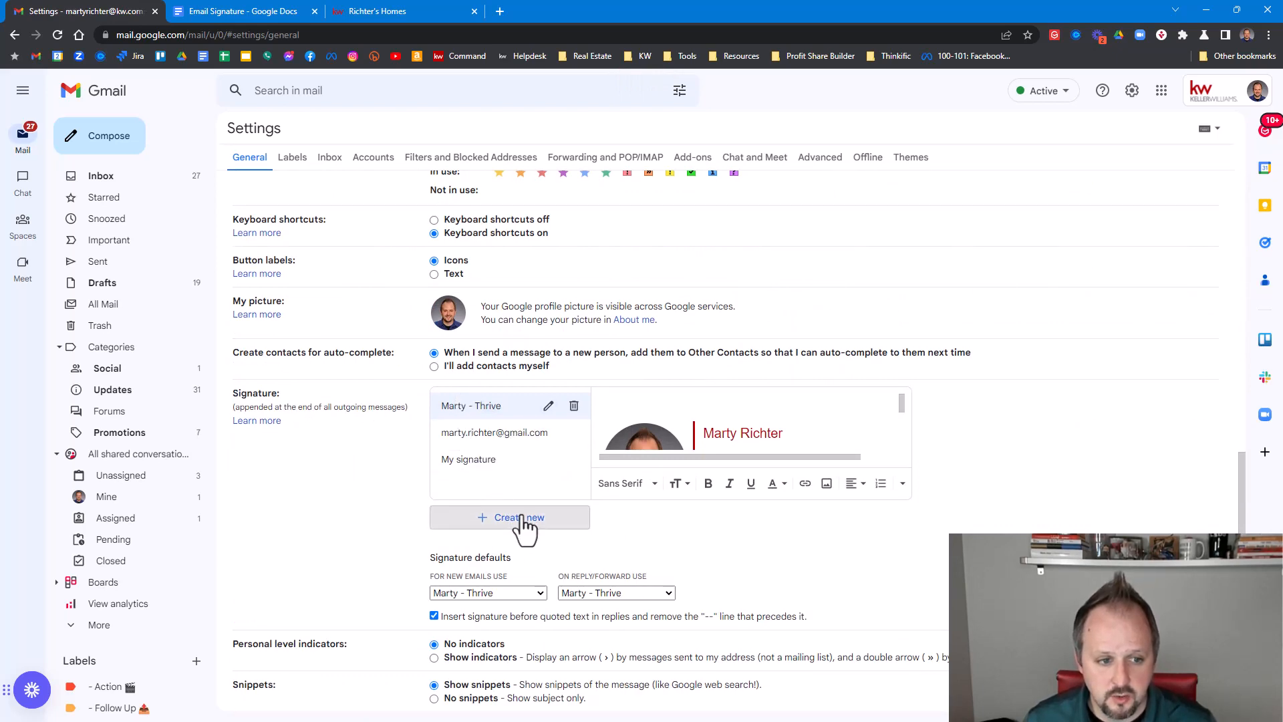
text(My)
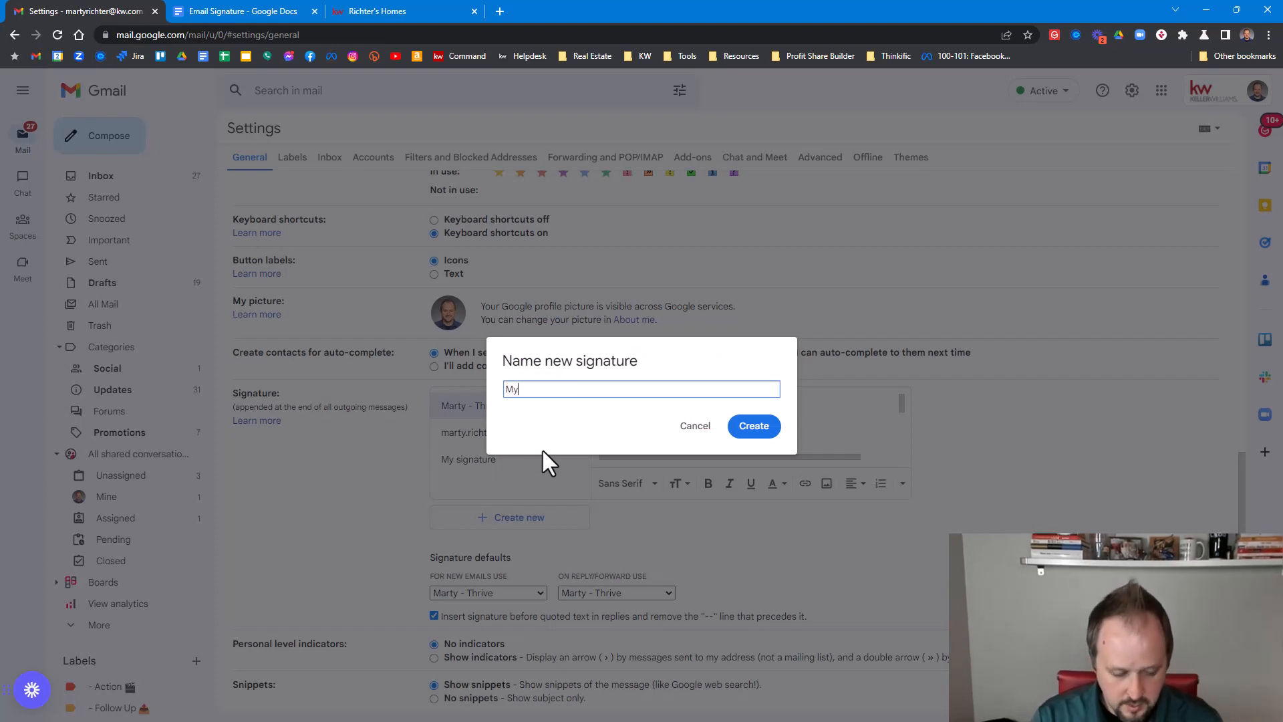
text( New Sign)
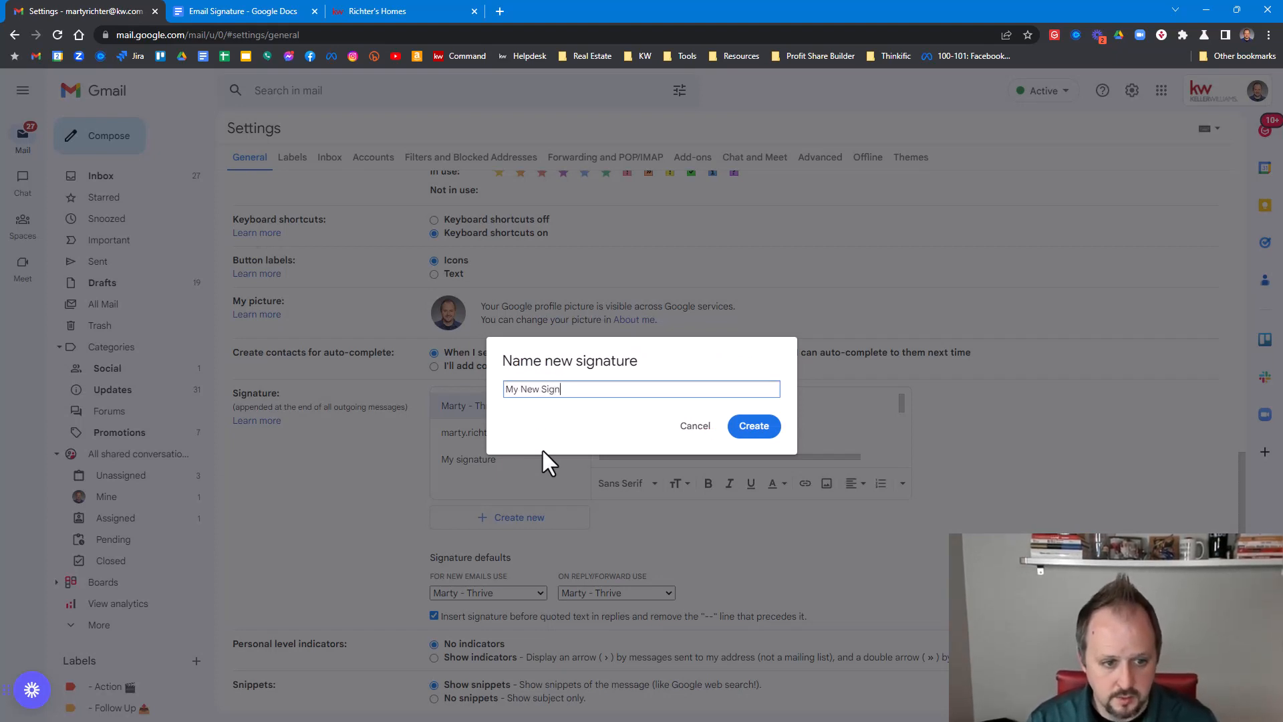
text(ature 1)
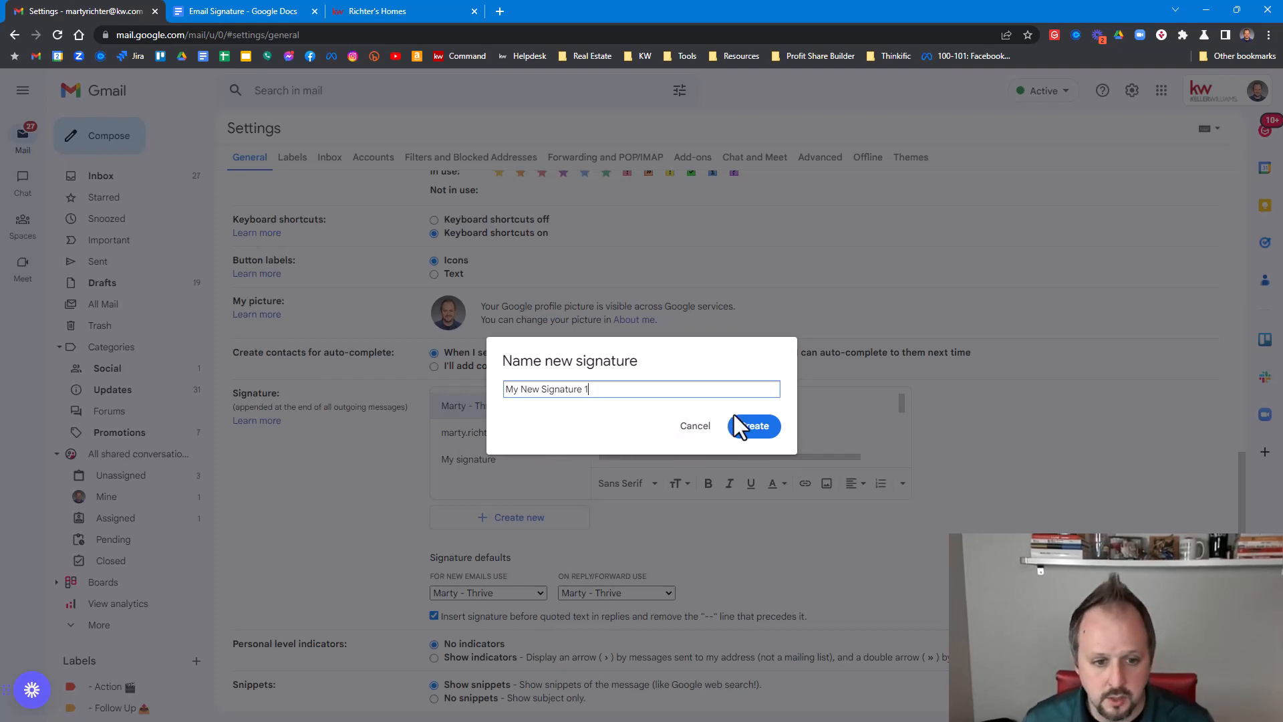
click(756, 428)
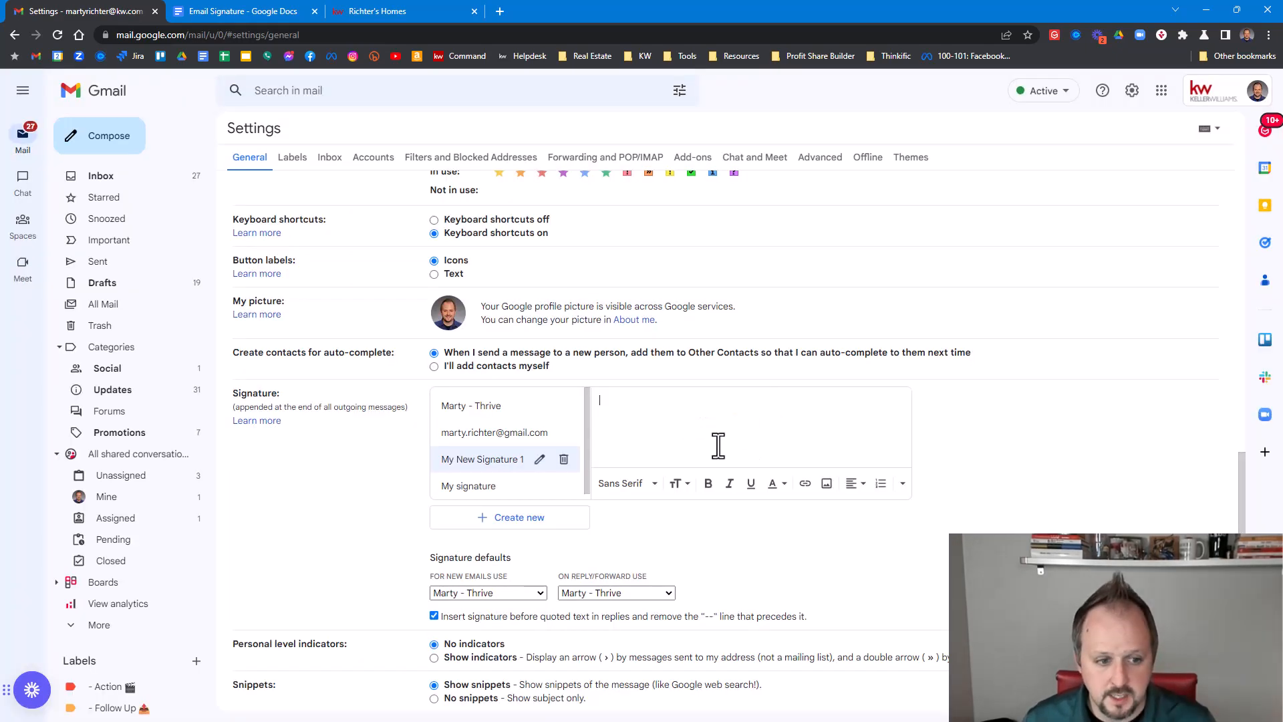
Step: Paste the copied signature into the content area of My New Signature 1 and look over the pasted layout
right_click(616, 411)
click(647, 516)
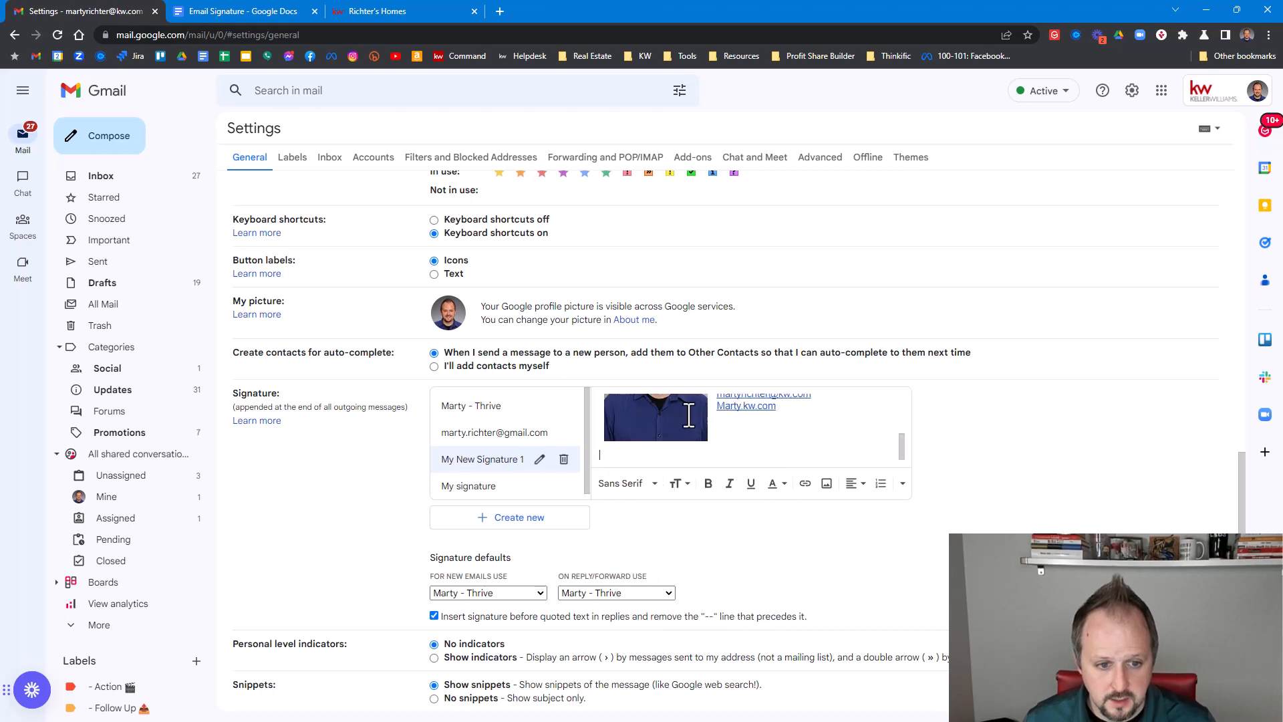
scroll(738, 411, up, 2)
scroll(743, 409, down, 1)
scroll(743, 410, up, 1)
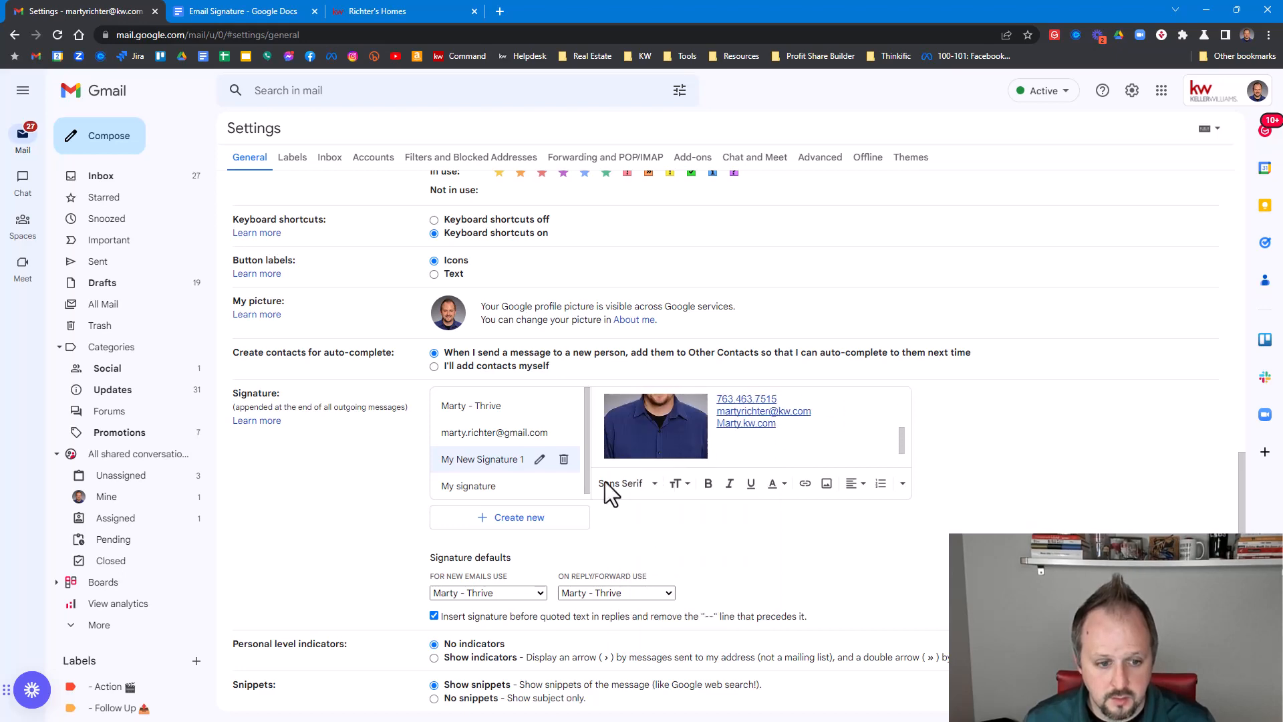
Step: Make My New Signature 1 the default for new emails and for replies and forwards, and save the settings
scroll(712, 548, down, 2)
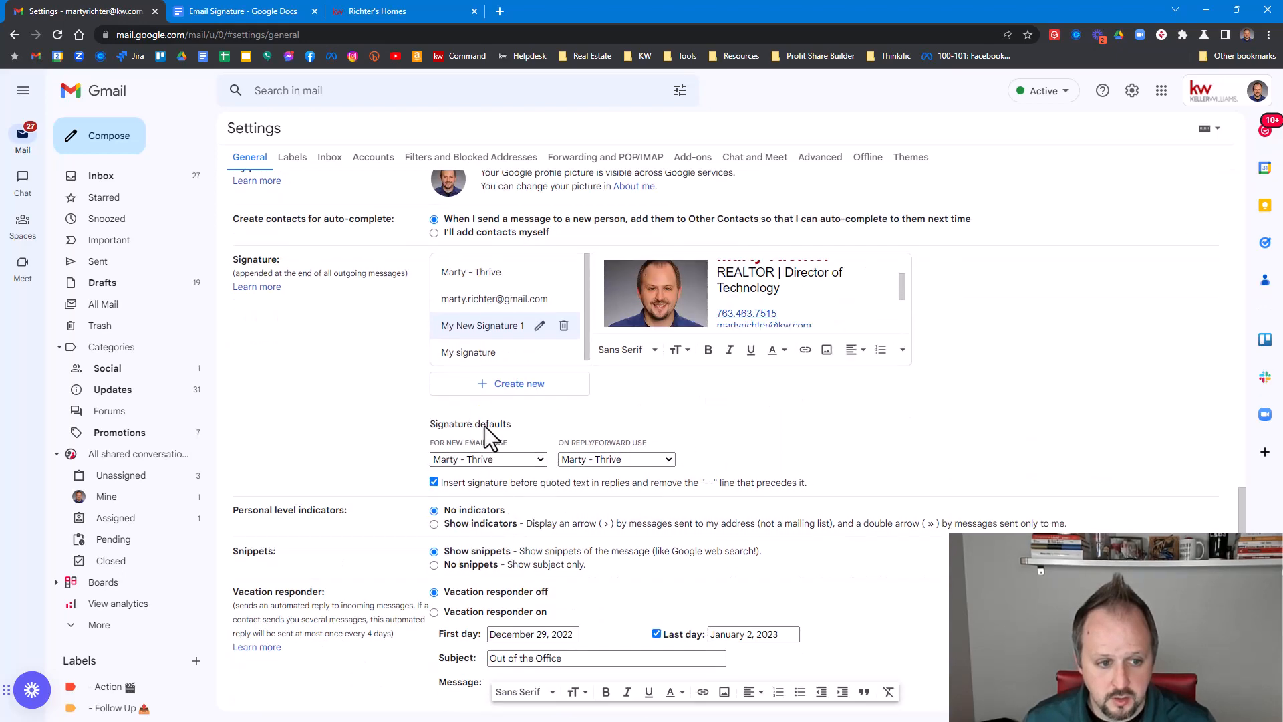
click(504, 462)
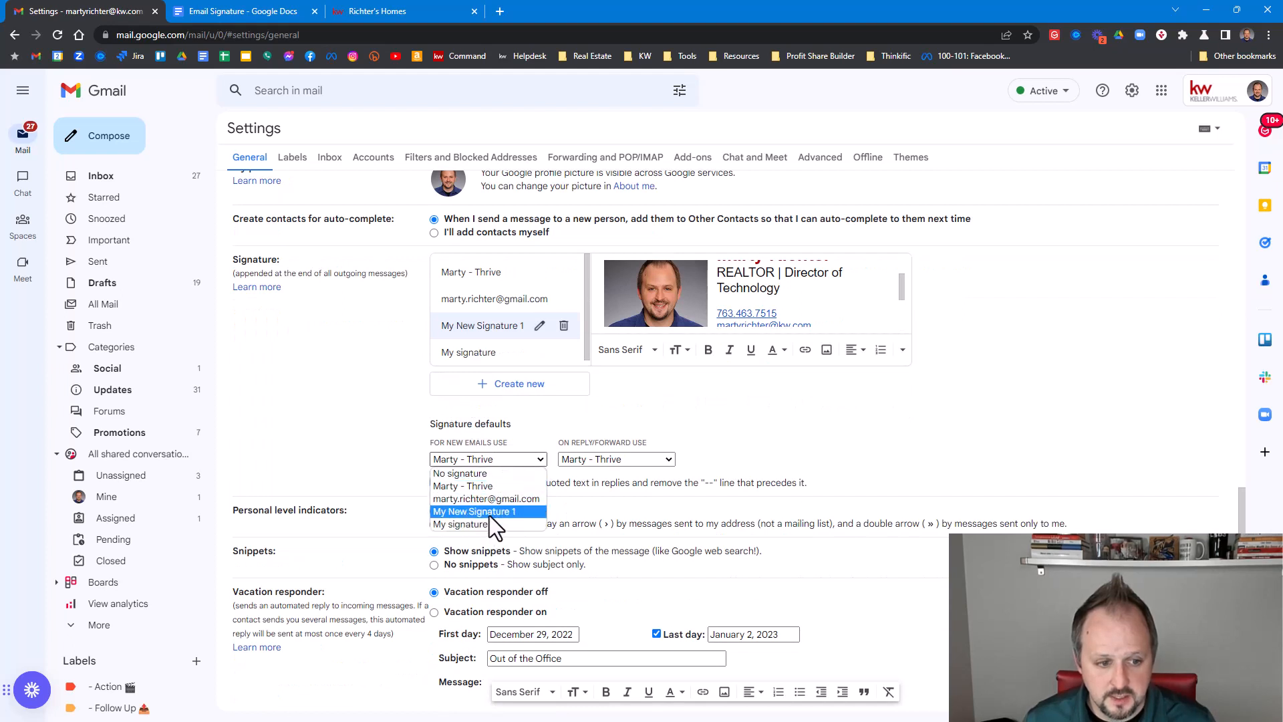
click(489, 515)
click(586, 460)
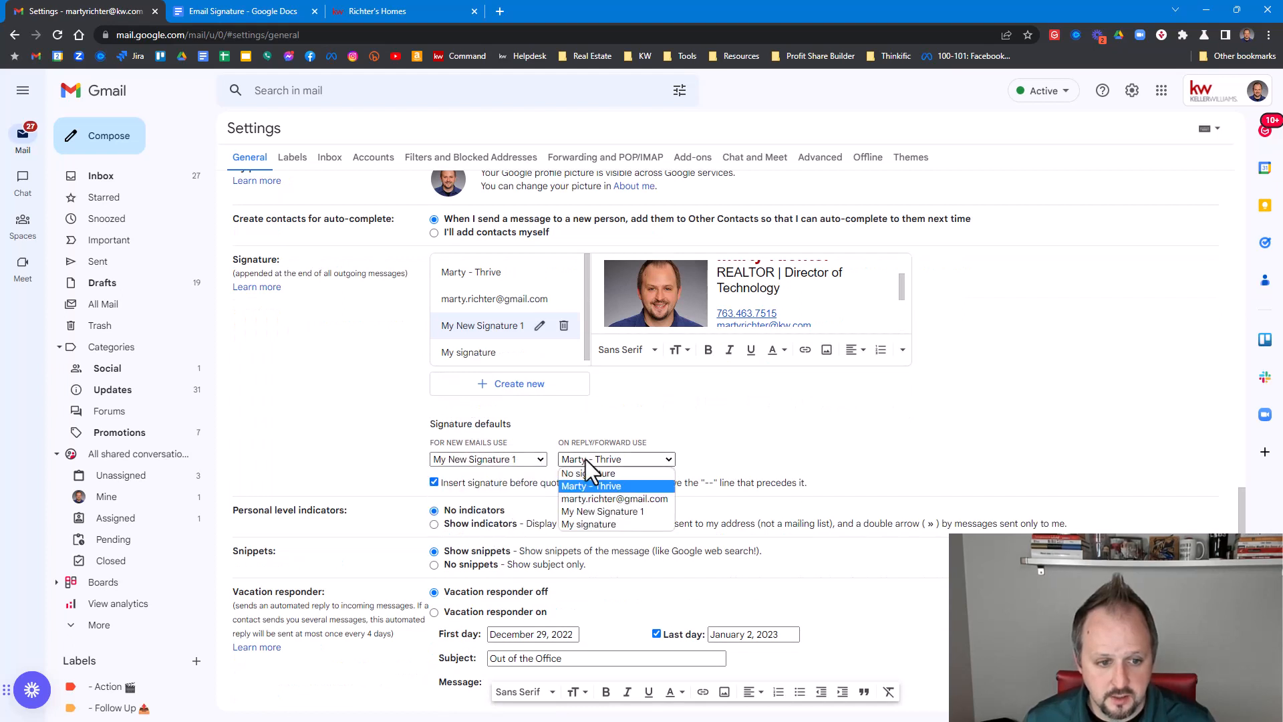
click(606, 511)
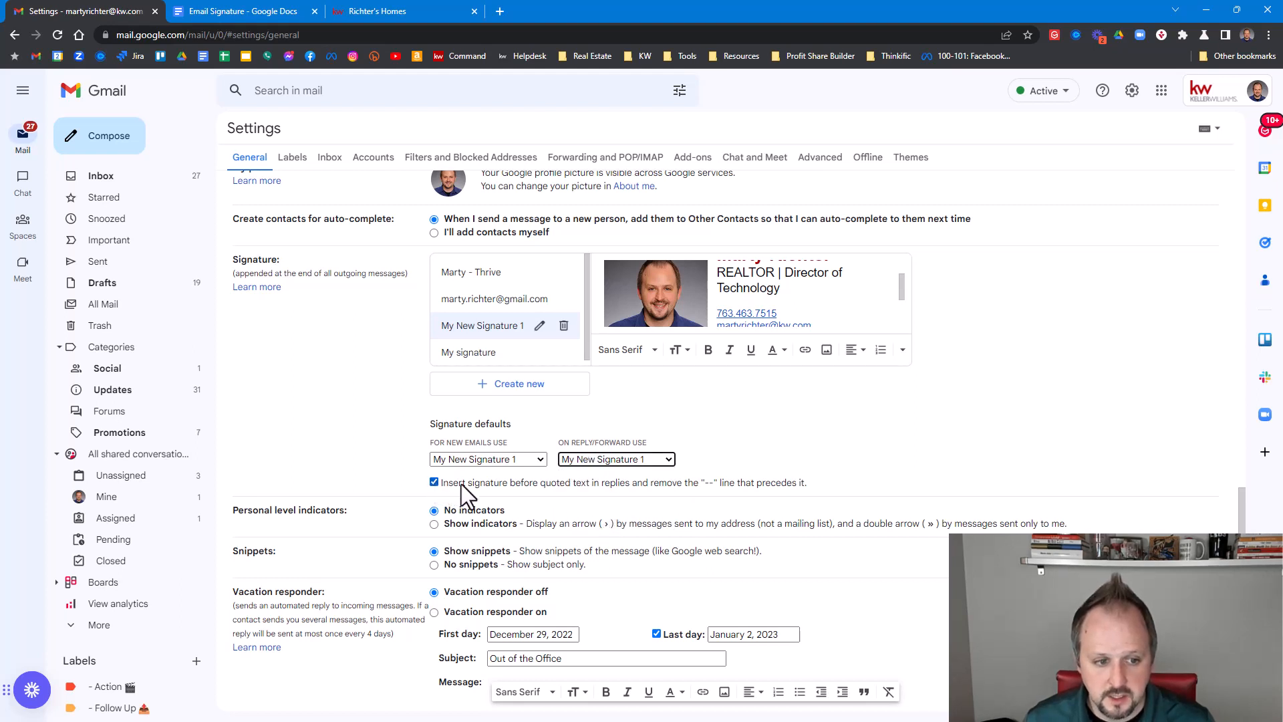
scroll(735, 501, down, 5)
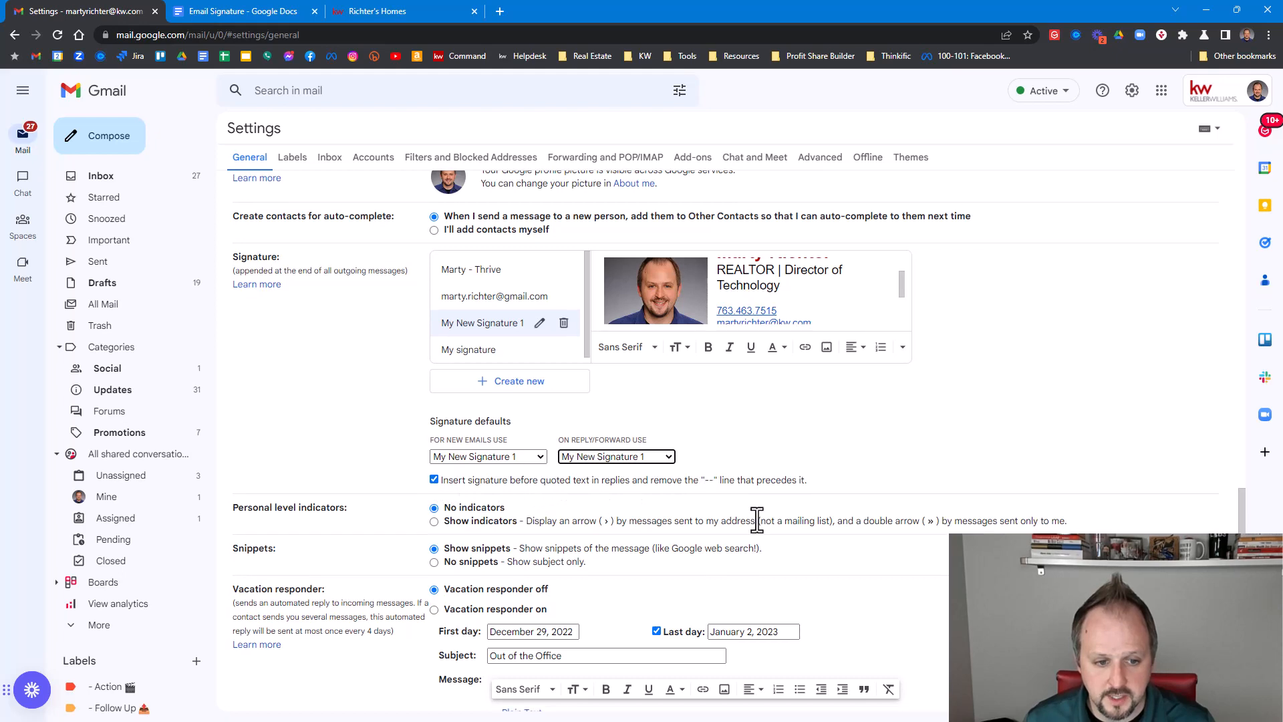
click(703, 638)
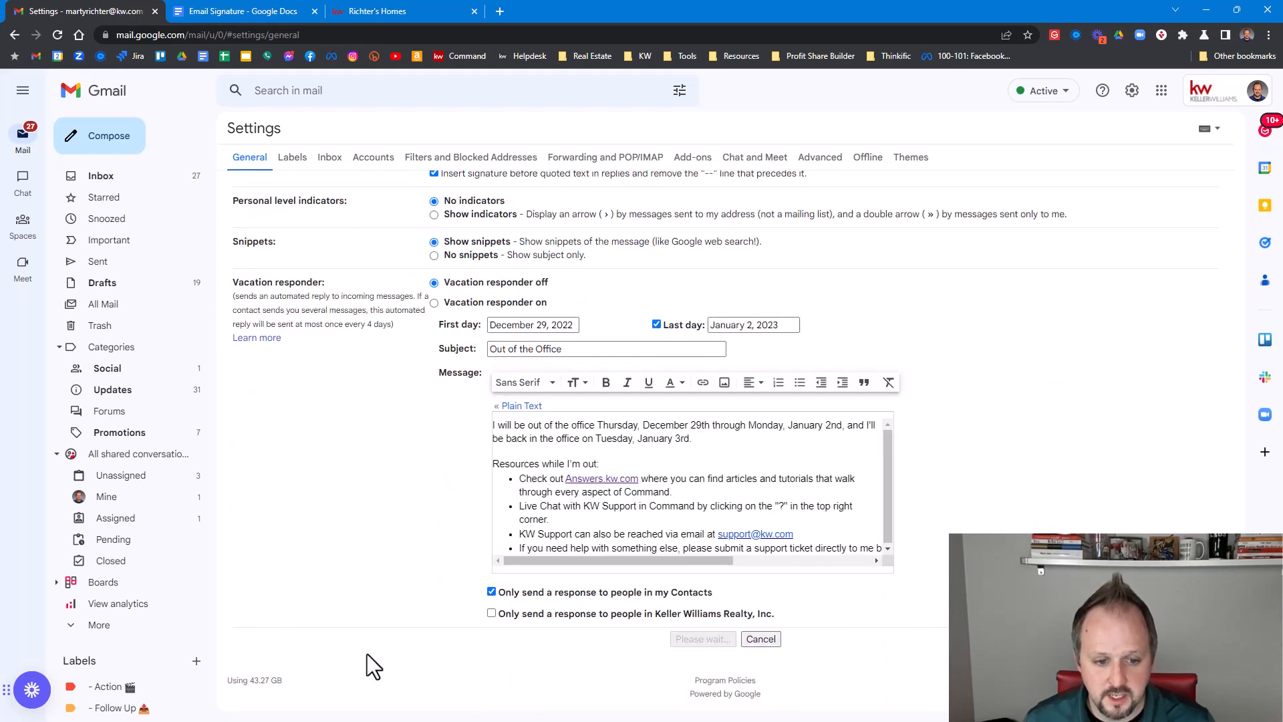